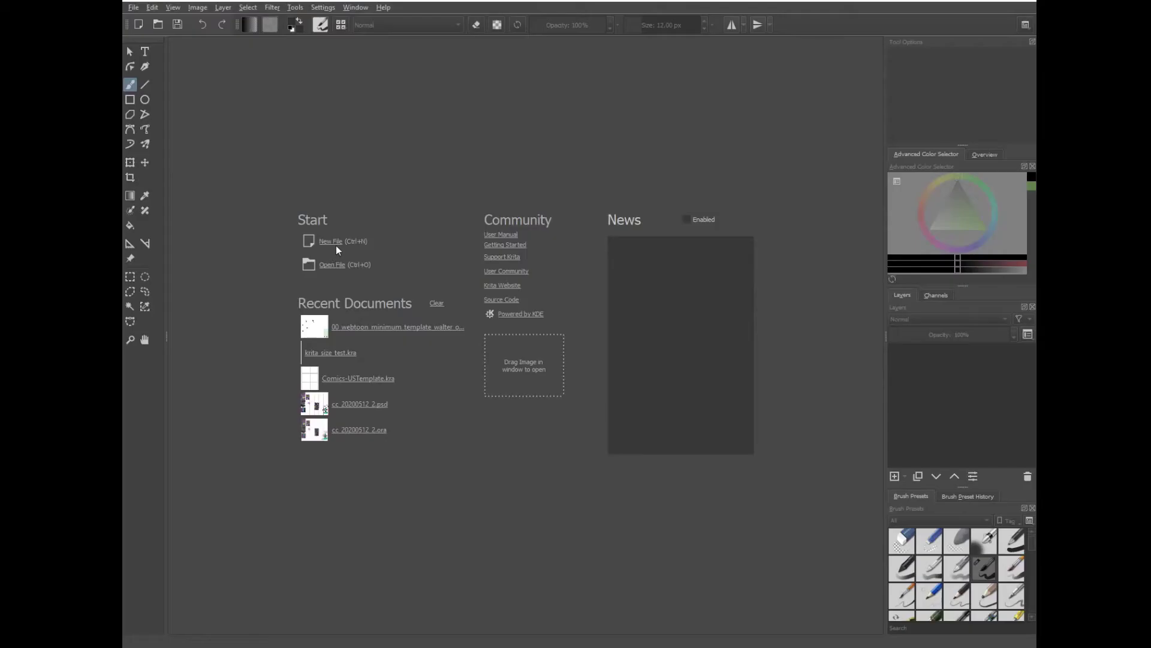
Create a new custom document 800 px wide and 1280 px high.
left_click(133, 7)
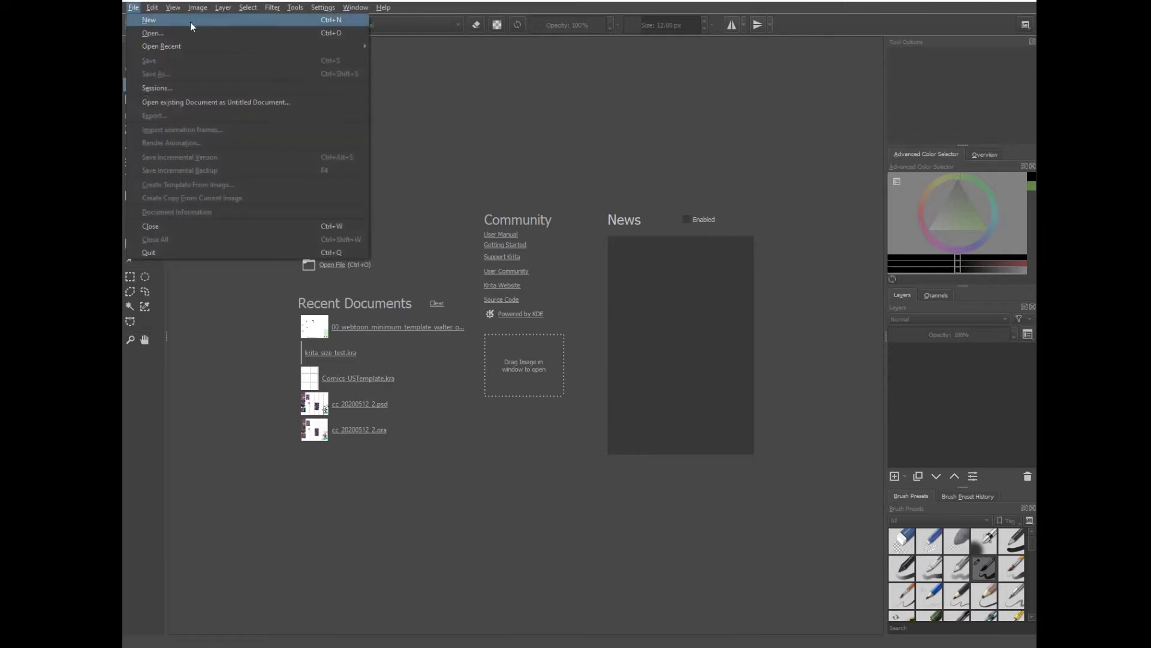
left_click(189, 20)
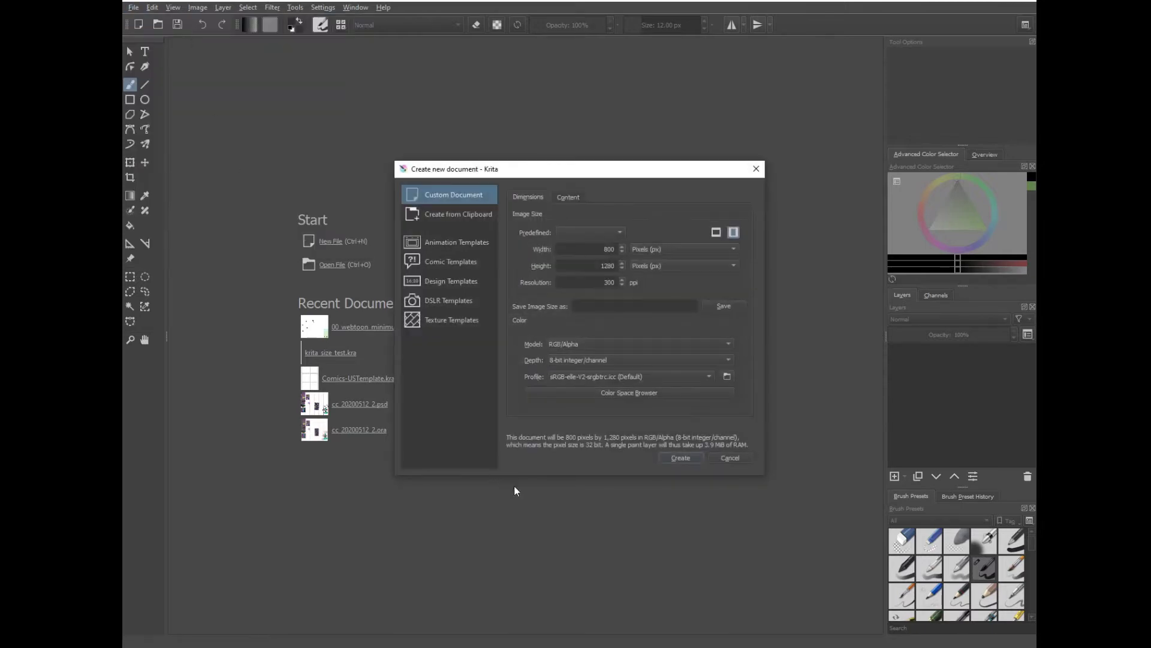
left_click_drag(602, 249, 630, 266)
double_click(609, 249)
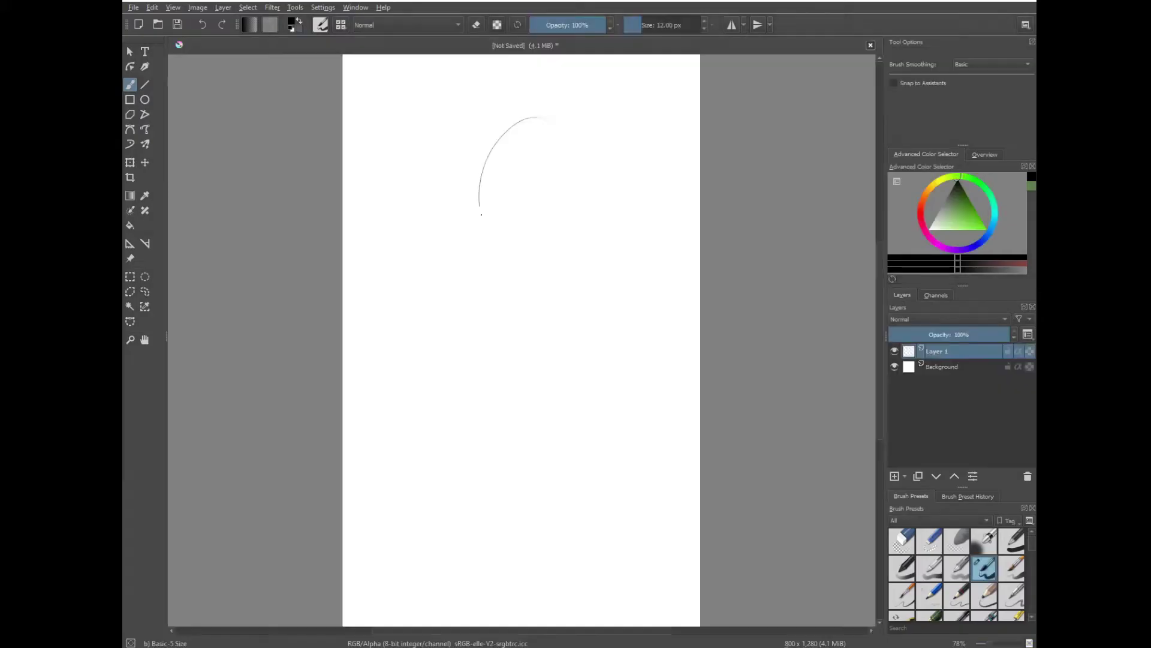
Sketch a rough character with a round head, facial features and body freehand down the page.
mouse_move(481, 214)
left_mouse_down()
mouse_move(494, 147)
mouse_move(587, 149)
left_mouse_up()
left_click_drag(532, 178, 591, 171)
left_click_drag(542, 199, 569, 193)
left_click_drag(561, 234, 558, 273)
mouse_move(405, 281)
left_mouse_down()
mouse_move(560, 262)
mouse_move(647, 561)
mouse_move(429, 476)
mouse_move(627, 544)
left_mouse_up()
mouse_move(559, 299)
left_mouse_down()
mouse_move(548, 400)
mouse_move(554, 305)
left_mouse_up()
left_click_drag(544, 400, 513, 543)
left_click(526, 346)
left_click(562, 341)
left_click_drag(527, 376, 565, 363)
Create a second blank document with the same 800 × 1280 px settings.
left_click(133, 7)
left_click(147, 21)
left_click(679, 455)
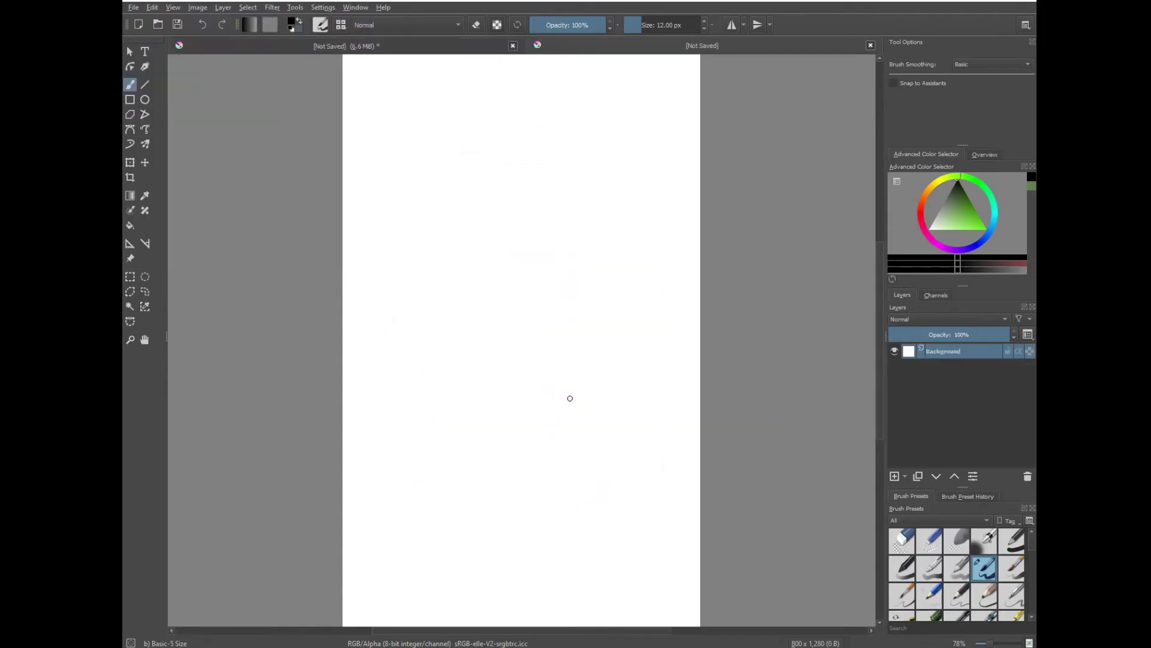
Sketch two sweeping bands across the upper page and paired horizontal lines running out to both page edges.
left_click_drag(620, 66, 343, 154)
left_click_drag(701, 139, 339, 207)
mouse_move(519, 364)
left_mouse_down()
mouse_move(570, 300)
mouse_move(521, 371)
mouse_move(342, 375)
left_mouse_up()
left_click_drag(514, 375, 343, 386)
left_click_drag(622, 355, 701, 354)
left_click_drag(701, 363, 628, 366)
Sketch a central structure with paired vertical lines, a base line and small details around it.
left_click_drag(519, 372, 523, 498)
left_click_drag(528, 373, 531, 510)
left_click_drag(610, 369, 613, 489)
left_click_drag(621, 368, 622, 496)
left_click_drag(563, 422, 586, 476)
left_click_drag(498, 505, 667, 487)
left_click_drag(562, 465, 564, 502)
left_click_drag(585, 477, 583, 505)
left_click_drag(651, 384, 650, 385)
left_click_drag(679, 387, 677, 388)
left_click_drag(700, 387, 667, 424)
left_click(690, 432)
left_click_drag(520, 503, 372, 523)
Close the first sketch document without saving it.
left_click(513, 46)
left_click(589, 340)
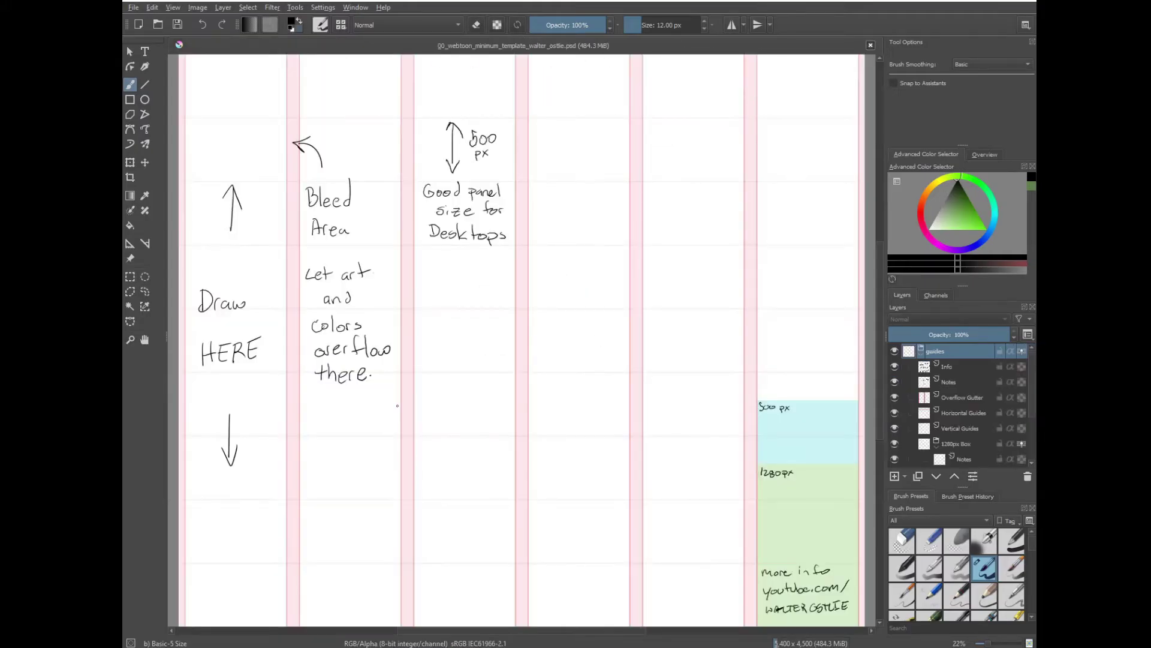
Hide the template's Info notes and draw strokes overflowing into the gutters of the fourth column, with two wavy lines across its upper end.
left_click(894, 366)
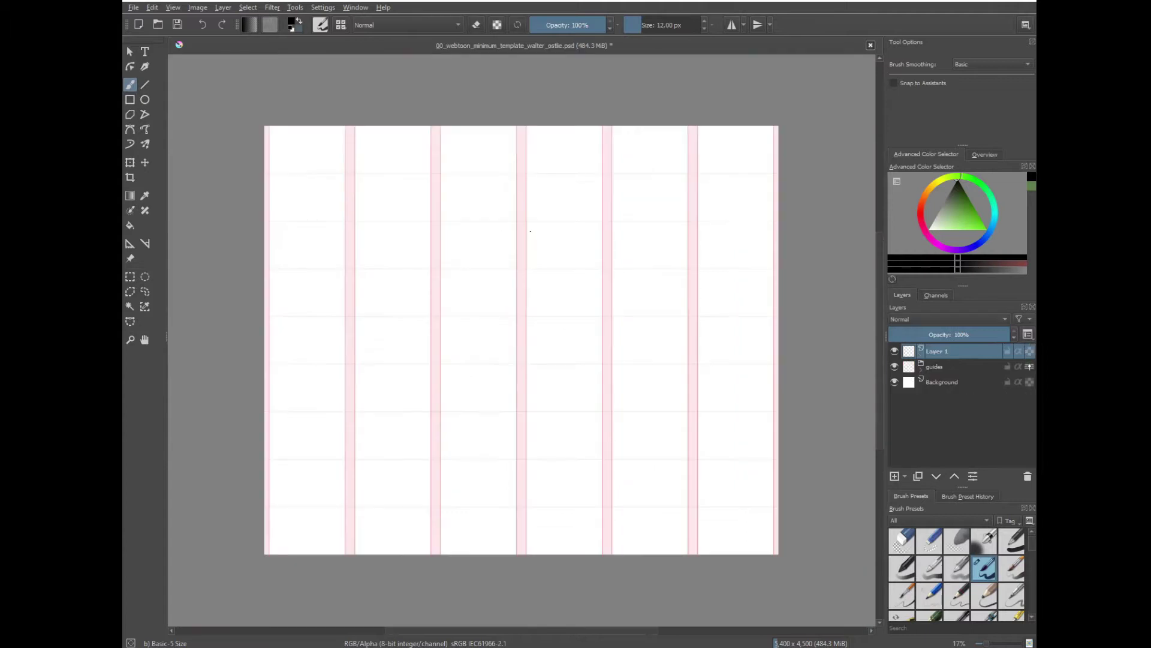
left_click_drag(526, 235, 519, 345)
left_click_drag(607, 205, 608, 260)
left_click_drag(605, 144, 541, 167)
left_click_drag(605, 150, 528, 183)
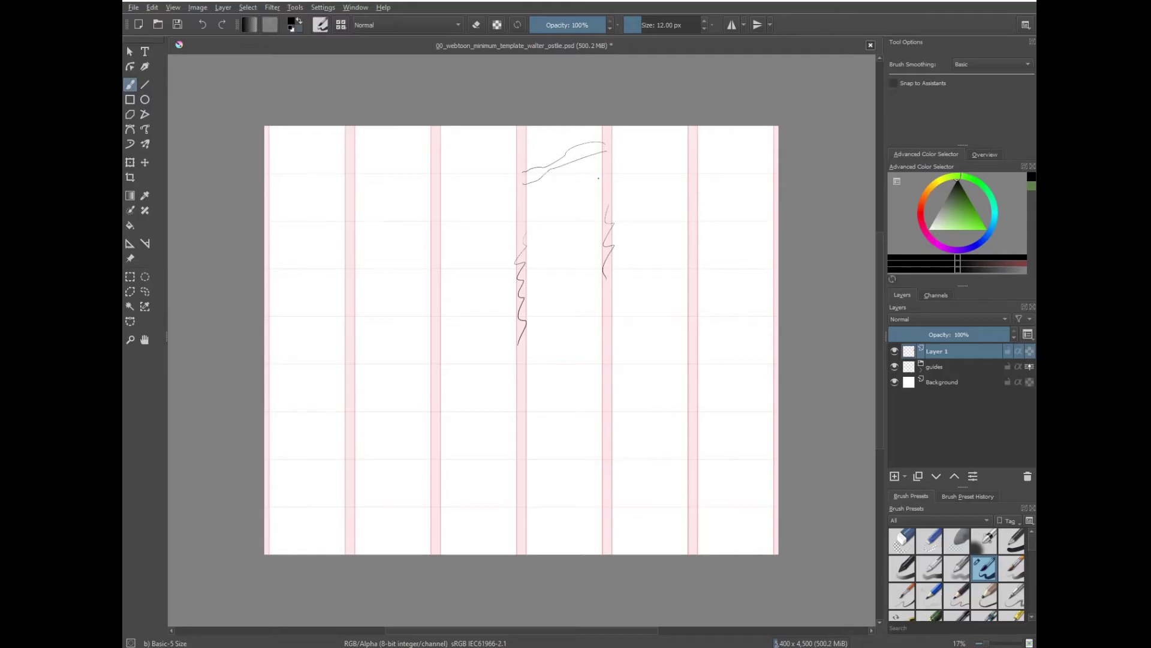
Sketch a large face against the fourth column's gutter and a small framed panel with a face below it.
left_click_drag(602, 177, 576, 207)
left_click_drag(578, 206, 601, 239)
left_click_drag(606, 181, 604, 226)
mouse_move(541, 249)
left_mouse_down()
mouse_move(544, 304)
mouse_move(592, 309)
mouse_move(591, 247)
mouse_move(541, 249)
mouse_move(553, 297)
left_mouse_up()
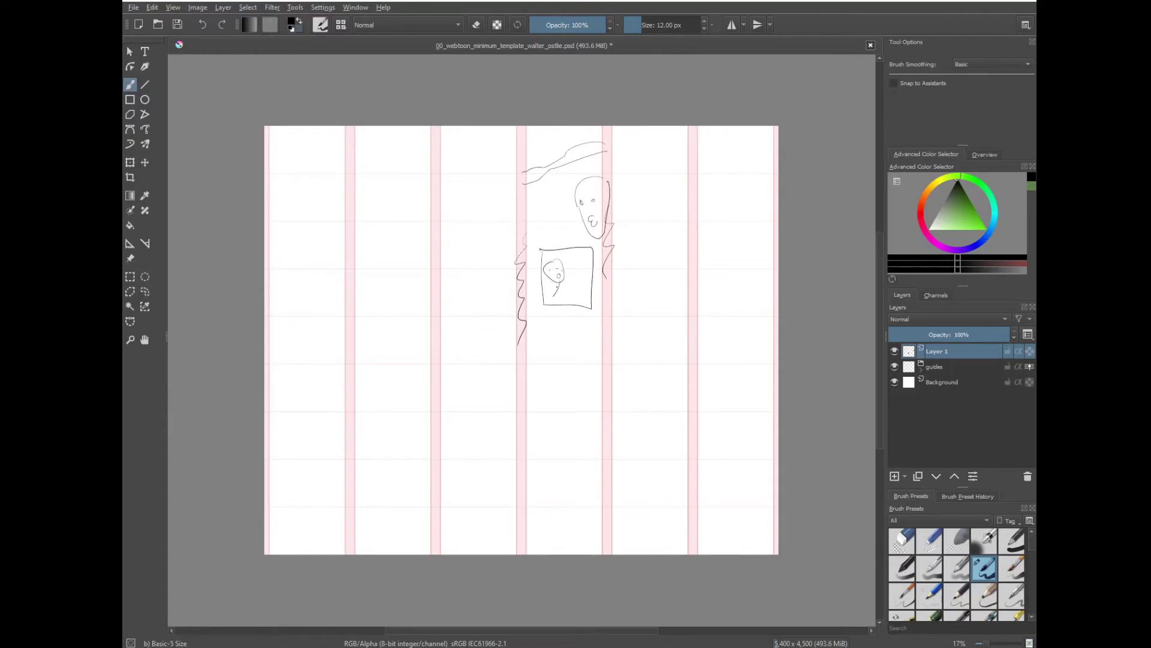
Test three brush presets with one squiggle each across the last columns of the template.
left_click_drag(679, 292, 645, 461)
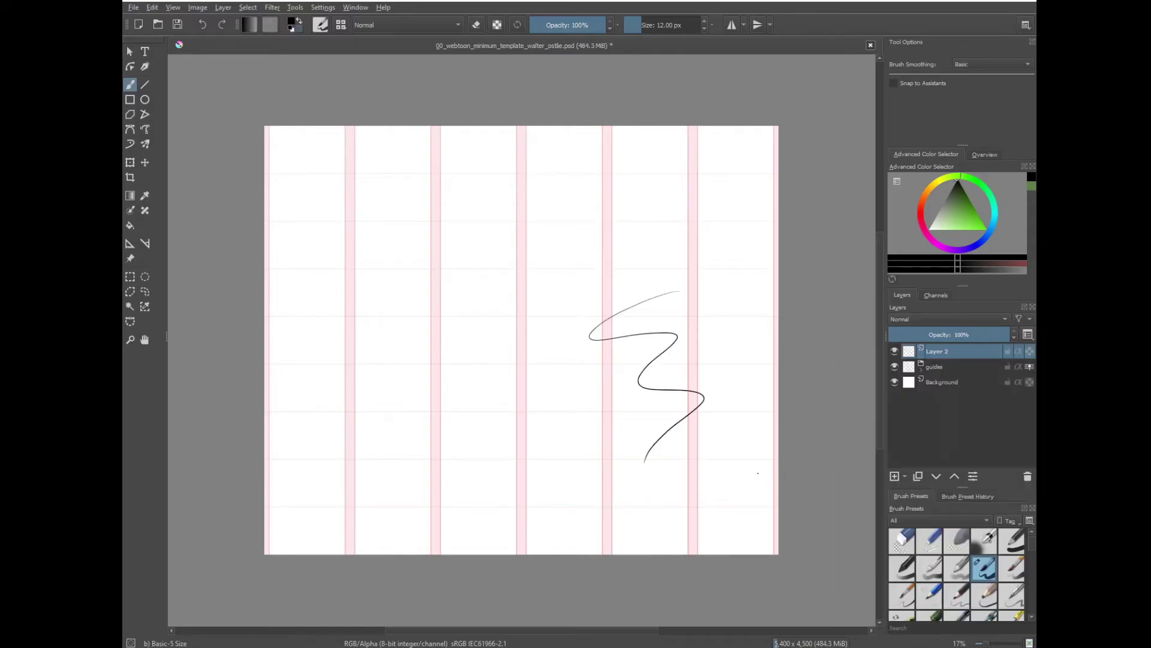
left_click(1011, 568)
mouse_move(714, 276)
left_mouse_down()
mouse_move(723, 456)
mouse_move(708, 487)
left_mouse_up()
left_click(984, 540)
left_click_drag(755, 348, 741, 480)
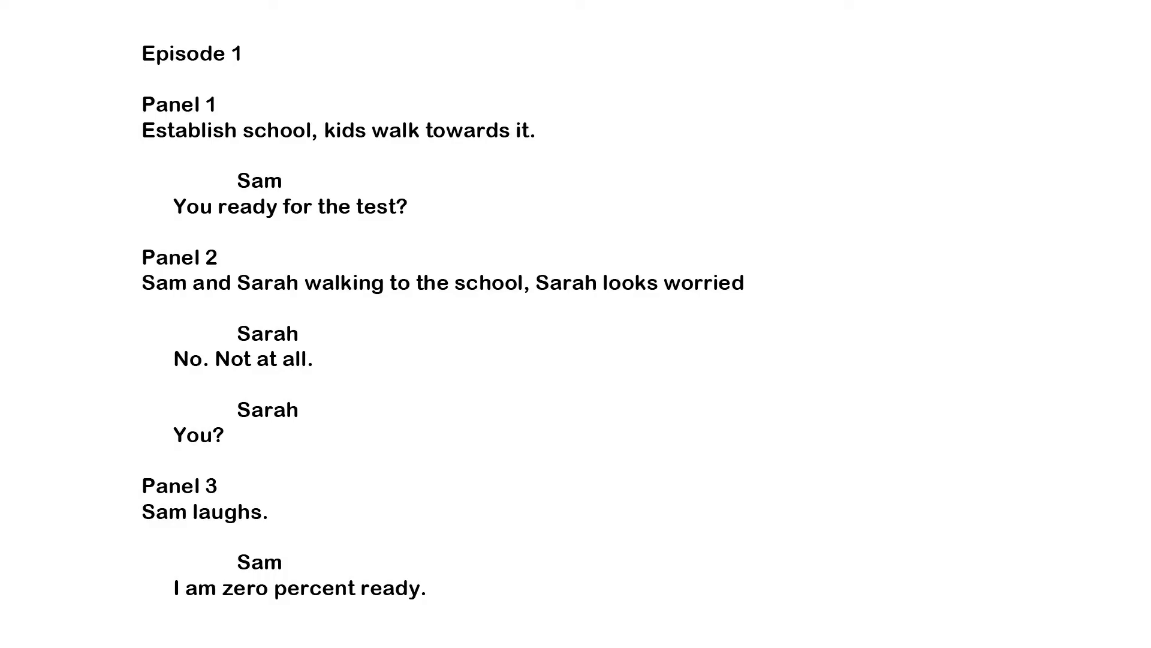
Repeat the brush comparison by drawing a winding stroke with each of the three presets.
mouse_move(680, 292)
left_mouse_down()
mouse_move(591, 335)
mouse_move(661, 430)
mouse_move(645, 461)
left_mouse_up()
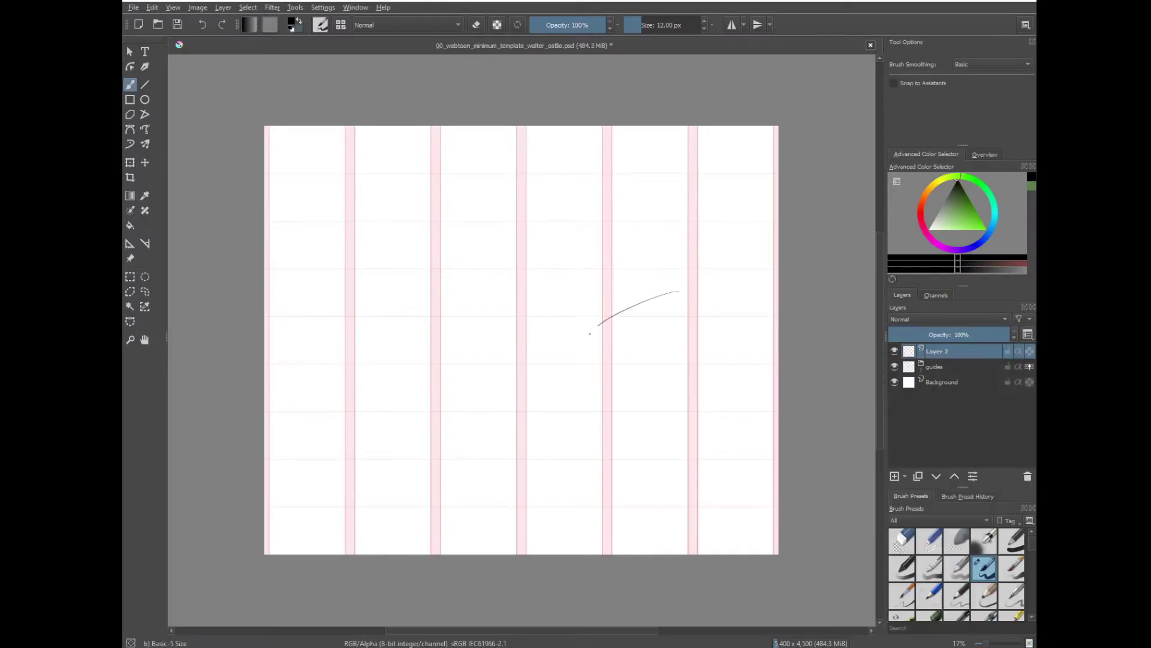
left_click_drag(713, 276, 707, 486)
left_click(984, 541)
left_click_drag(737, 321, 728, 447)
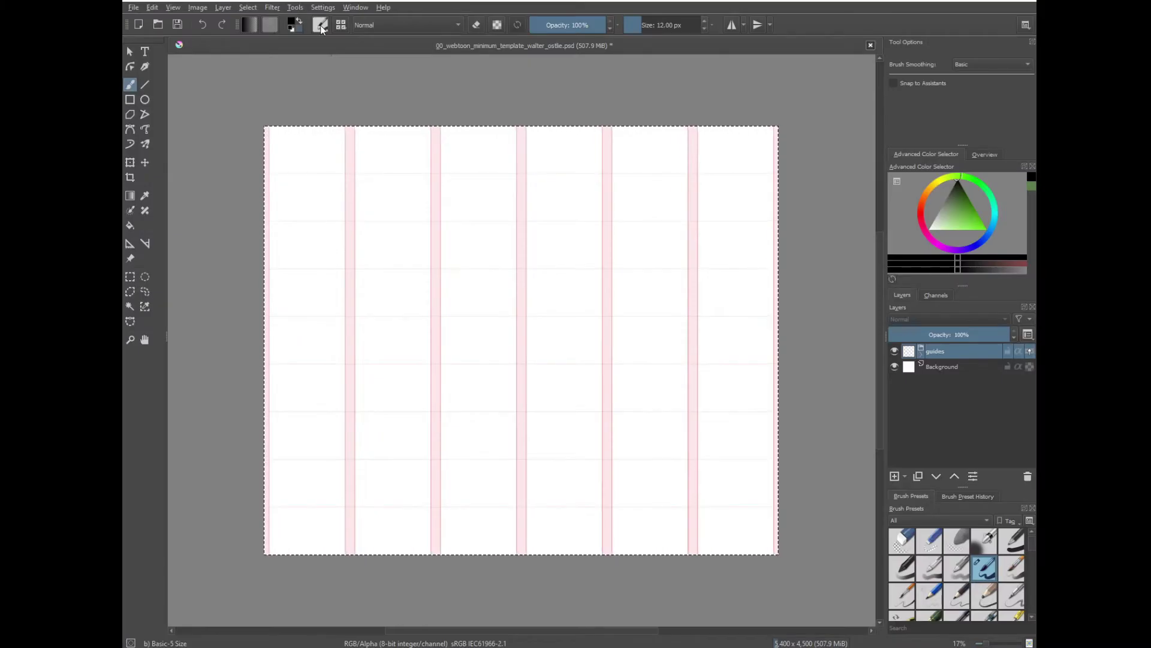
Open the brush settings of the Basic-5 Size preset and view its Size options.
left_click(320, 26)
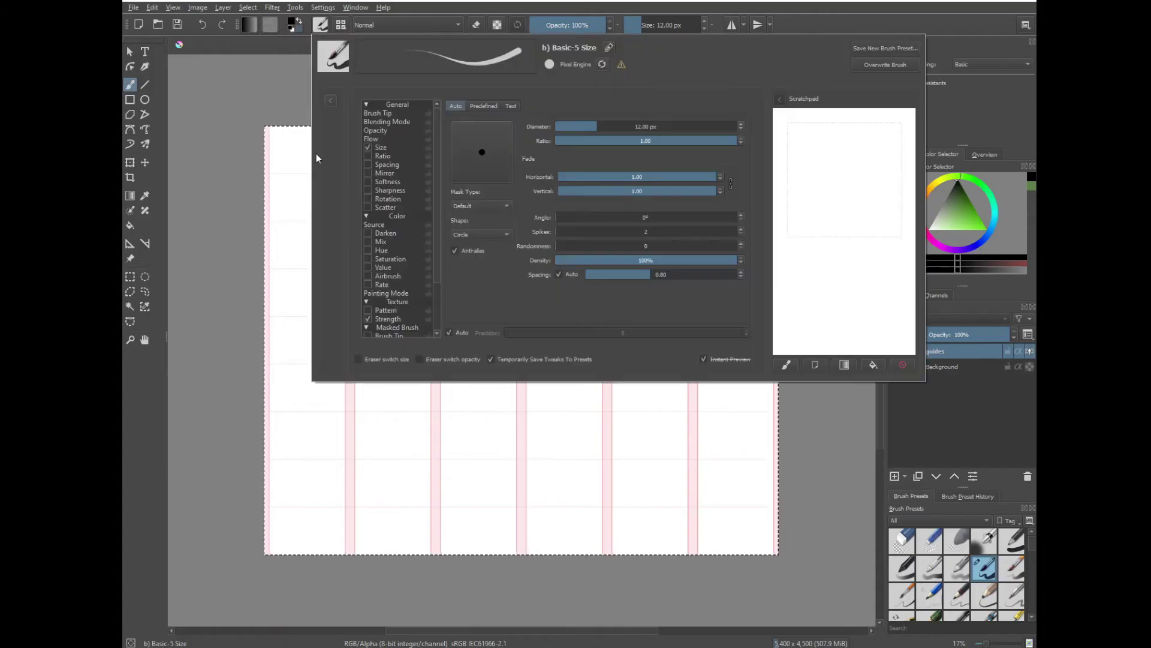
scroll(437, 169, "down", 3)
scroll(438, 243, "up", 3)
left_click(411, 147)
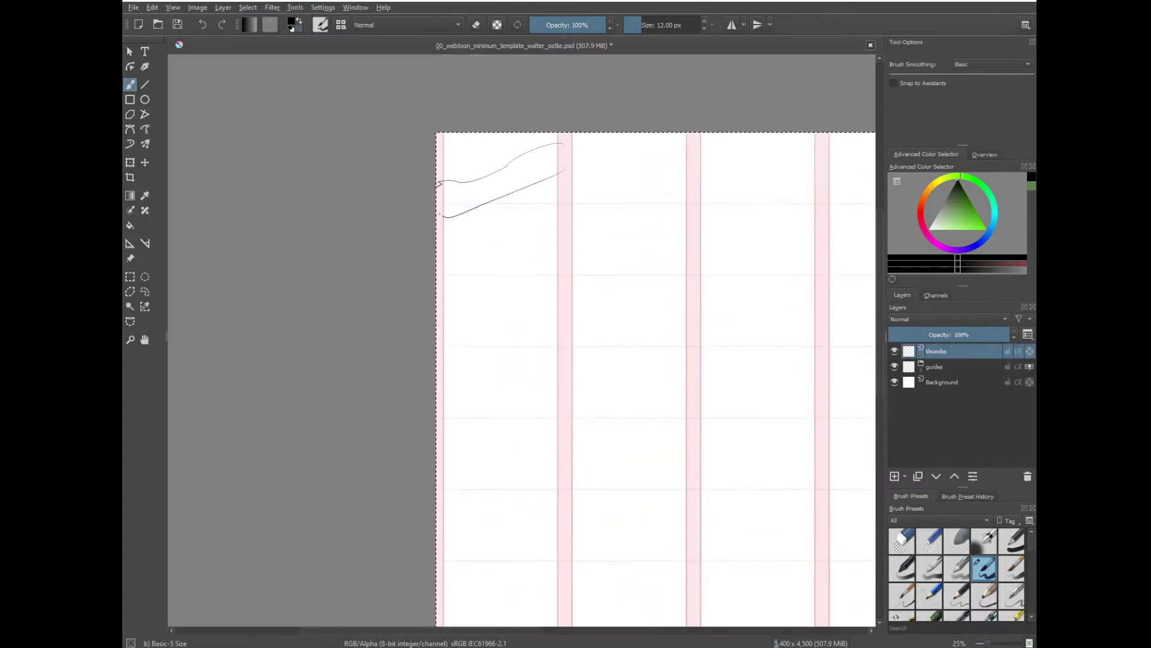
Sketch the first panel's thumbnail on the thumbs layer in the first column, with clouds, the school and a speech balloon.
left_click_drag(436, 235, 557, 213)
left_click_drag(436, 250, 554, 238)
mouse_move(496, 290)
left_mouse_down()
mouse_move(535, 290)
mouse_move(497, 347)
left_mouse_up()
left_click_drag(651, 362, 682, 208)
mouse_move(559, 232)
left_mouse_down()
mouse_move(568, 229)
mouse_move(476, 238)
left_mouse_up()
left_click_drag(562, 195, 601, 227)
left_click_drag(466, 151, 524, 153)
mouse_move(550, 250)
left_mouse_down()
mouse_move(498, 273)
mouse_move(529, 245)
left_mouse_up()
Sketch the second panel's thumbnail below the school, with a frame, two characters and their speech balloons.
left_click_drag(478, 317, 575, 412)
mouse_move(485, 317)
left_mouse_down()
mouse_move(483, 394)
mouse_move(574, 414)
left_mouse_up()
left_click_drag(492, 342, 525, 369)
mouse_move(499, 394)
left_mouse_down()
mouse_move(518, 391)
mouse_move(499, 385)
left_mouse_up()
left_click_drag(509, 394, 506, 423)
mouse_move(493, 402)
left_mouse_down()
mouse_move(520, 403)
mouse_move(563, 348)
left_mouse_up()
mouse_move(540, 367)
left_mouse_down()
mouse_move(560, 367)
mouse_move(561, 394)
left_mouse_up()
left_click_drag(540, 392, 537, 421)
left_click_drag(570, 287, 534, 311)
left_click_drag(676, 413, 679, 380)
Sketch the third panel's thumbnail in the second column, with a square frame, a laughing character and a speech balloon.
mouse_move(622, 57)
left_mouse_down()
mouse_move(526, 334)
mouse_move(527, 434)
left_mouse_up()
left_click_drag(520, 318, 616, 320)
left_click_drag(616, 321, 615, 435)
left_click_drag(529, 432, 615, 434)
left_click_drag(618, 389, 624, 309)
left_click_drag(597, 248, 614, 345)
left_click_drag(543, 312, 595, 263)
mouse_move(558, 282)
left_mouse_down()
mouse_move(585, 303)
mouse_move(568, 324)
mouse_move(577, 320)
left_mouse_up()
left_click_drag(583, 320, 595, 343)
left_click_drag(595, 197, 576, 184)
left_click_drag(615, 330, 620, 329)
left_click_drag(570, 420, 604, 297)
left_click_drag(604, 296, 605, 383)
left_click_drag(588, 380, 614, 364)
Lower the thumbs layer's opacity to about 16% and add a new layer named pencink above it.
left_click_drag(910, 336, 909, 334)
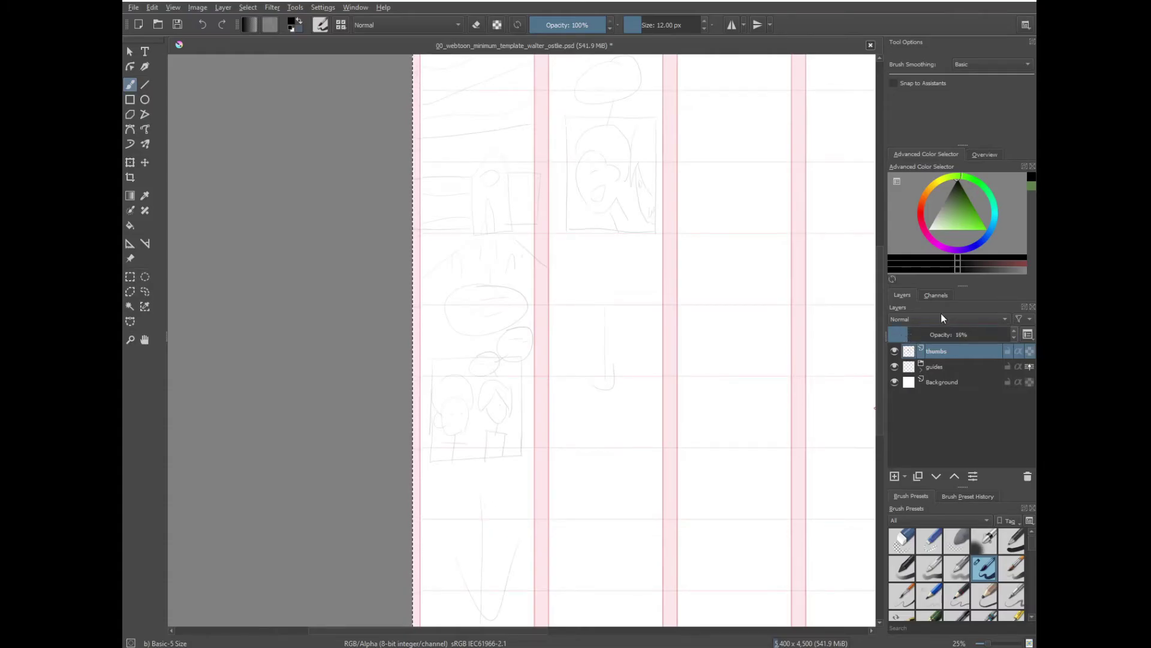
key("Insert")
double_click(940, 350)
type("pencink")
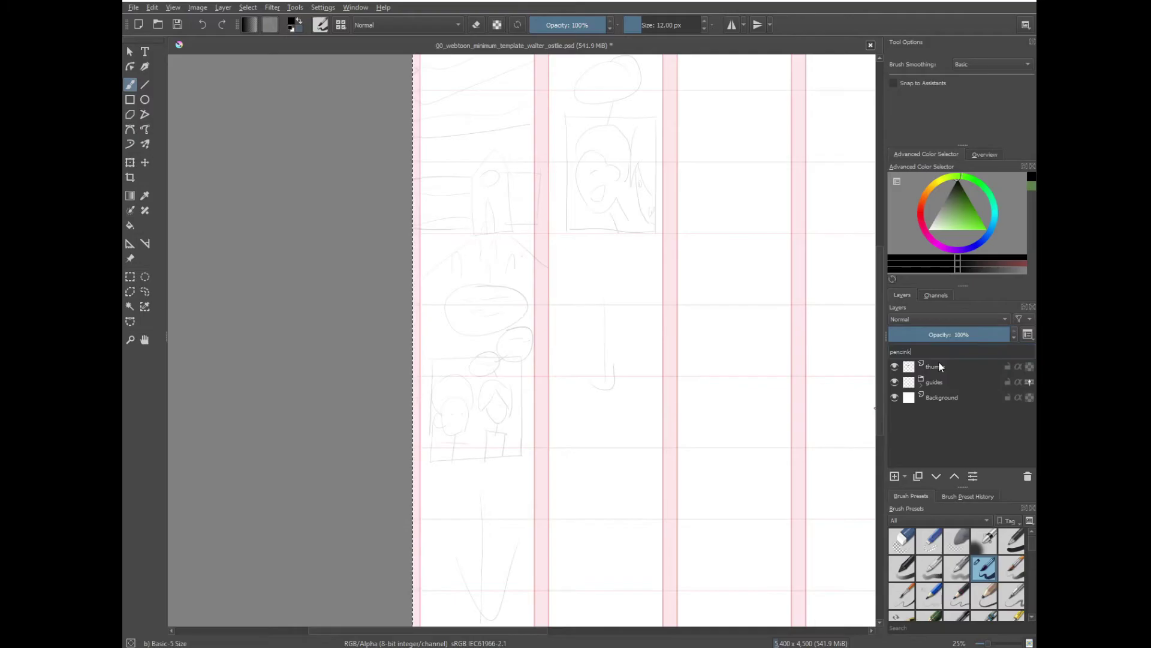
key("Return")
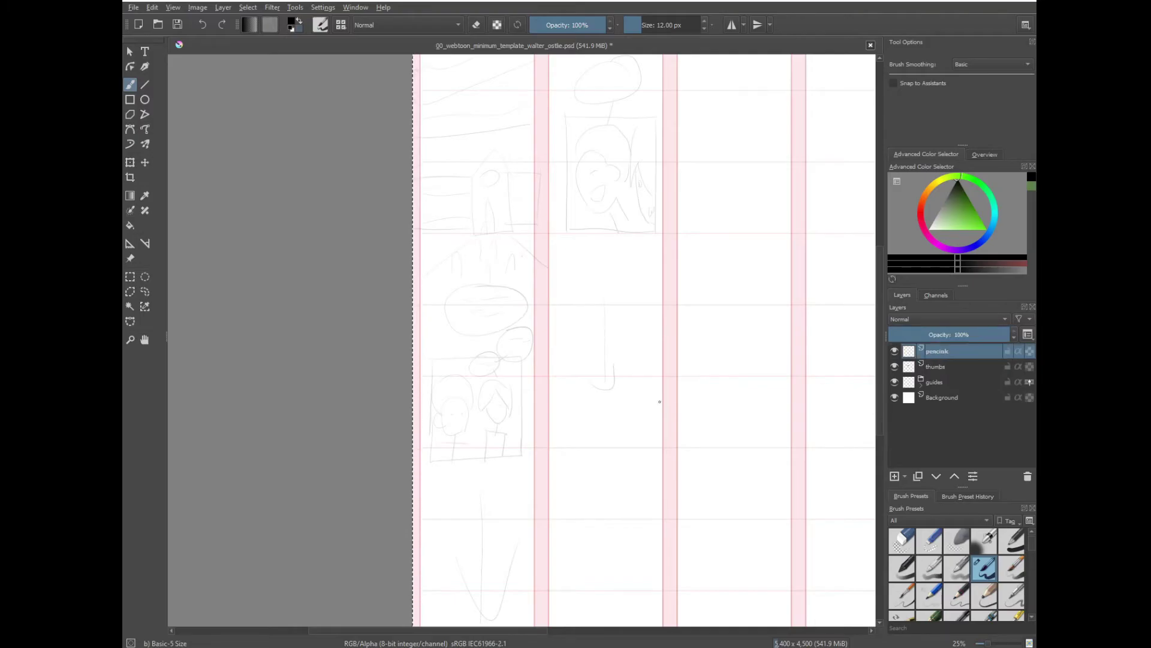
Ink the clouds over the faded thumbnail at the upper end of the first column.
key("ctrl+plus")
key("ctrl+plus")
left_click_drag(511, 198, 707, 498)
mouse_move(697, 192)
left_mouse_down()
mouse_move(454, 315)
mouse_move(452, 332)
mouse_move(506, 256)
mouse_move(497, 291)
mouse_move(701, 214)
mouse_move(599, 300)
mouse_move(489, 331)
mouse_move(684, 287)
mouse_move(696, 241)
left_mouse_up()
key("ctrl+z")
left_click_drag(733, 406, 743, 239)
Ink the school's central tower with its gabled roof, round clock and door.
mouse_move(617, 260)
left_mouse_down()
mouse_move(571, 314)
mouse_move(653, 318)
left_mouse_up()
left_click_drag(575, 327, 580, 439)
left_click_drag(653, 319, 580, 439)
left_click_drag(575, 327, 656, 323)
left_click_drag(613, 295, 627, 298)
left_click_drag(602, 433, 633, 426)
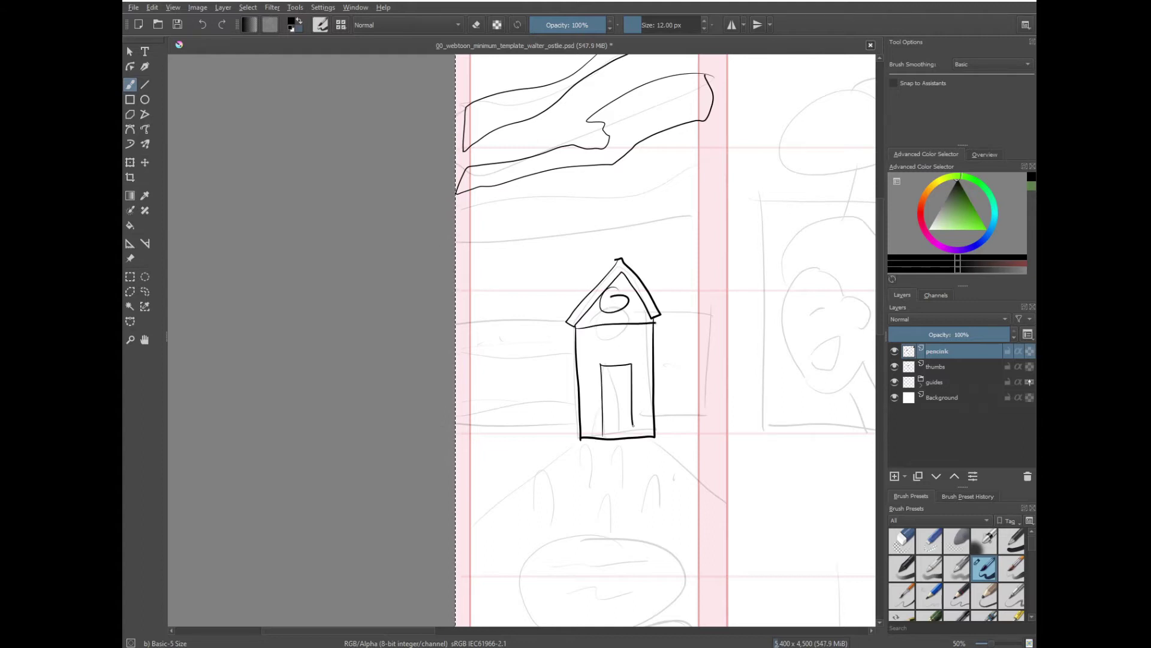
Ink the school's two side wings and fill them with narrow upright windows.
mouse_move(656, 322)
left_mouse_down()
mouse_move(713, 324)
mouse_move(658, 429)
left_mouse_up()
mouse_move(472, 311)
left_mouse_down()
mouse_move(569, 319)
mouse_move(563, 429)
mouse_move(579, 429)
left_mouse_up()
mouse_move(551, 328)
left_mouse_down()
mouse_move(554, 362)
mouse_move(556, 329)
left_mouse_up()
mouse_move(524, 331)
left_mouse_down()
mouse_move(531, 367)
mouse_move(553, 326)
left_mouse_up()
mouse_move(518, 338)
left_mouse_down()
mouse_move(527, 331)
mouse_move(506, 336)
left_mouse_up()
left_click_drag(474, 333, 482, 335)
left_click_drag(552, 389, 535, 393)
left_click_drag(500, 390, 511, 420)
left_click_drag(480, 382, 487, 420)
mouse_move(665, 331)
left_mouse_down()
mouse_move(674, 361)
mouse_move(702, 361)
left_mouse_up()
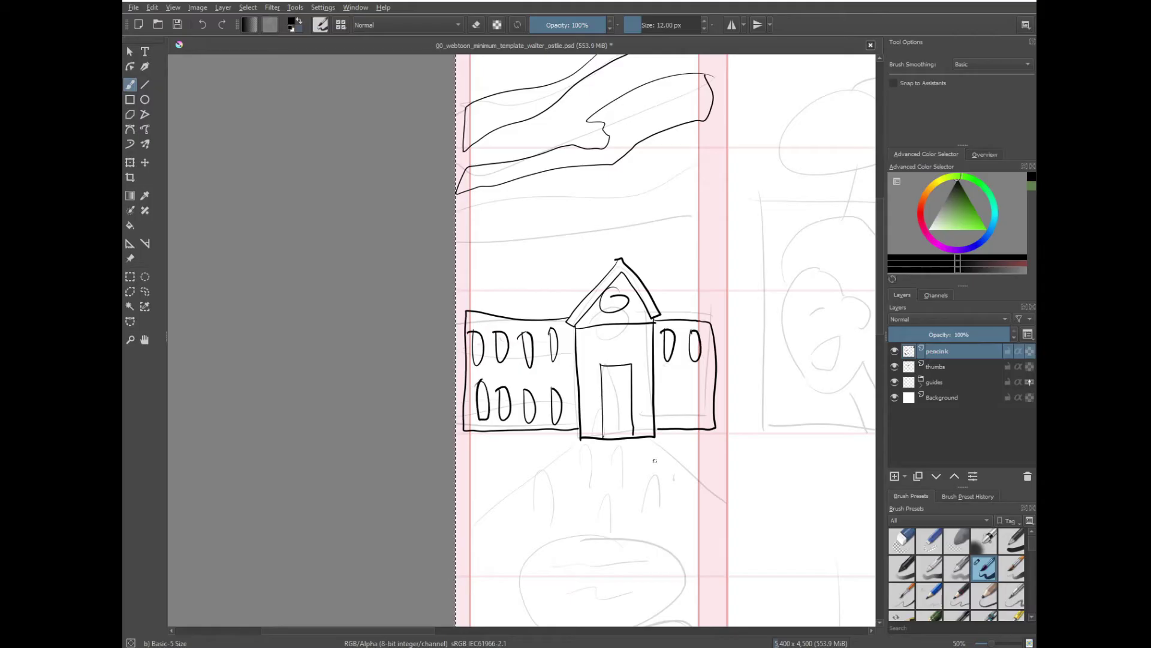
Ink the two edges of the path spreading outward from the school entrance.
left_click_drag(654, 438, 709, 487)
left_click_drag(580, 440, 456, 521)
scroll(719, 462, "down", 3)
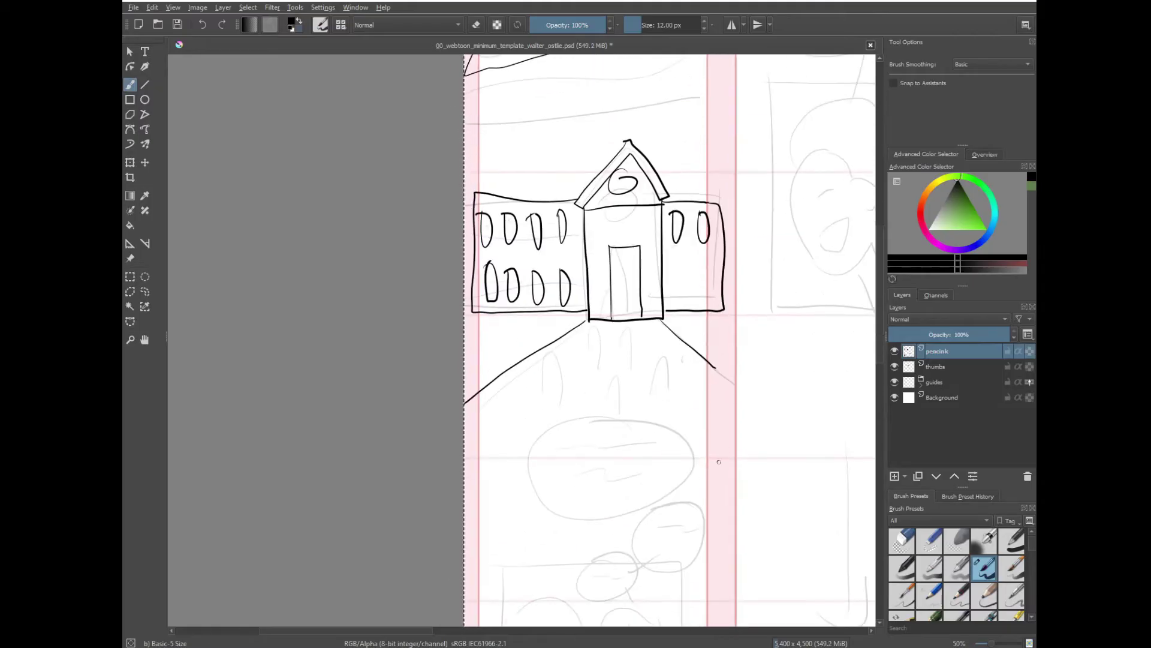
Add a new layer and ink simple figures of children walking up the path to the school.
key("Insert")
mouse_move(626, 290)
left_mouse_down()
mouse_move(623, 318)
mouse_move(629, 327)
mouse_move(649, 312)
mouse_move(660, 343)
mouse_move(599, 298)
mouse_move(594, 351)
mouse_move(606, 347)
left_mouse_up()
mouse_move(580, 293)
left_mouse_down()
mouse_move(581, 346)
mouse_move(627, 362)
mouse_move(625, 417)
left_mouse_up()
left_click_drag(642, 366, 644, 411)
mouse_move(663, 345)
left_mouse_down()
mouse_move(653, 360)
mouse_move(667, 344)
left_mouse_up()
mouse_move(654, 371)
left_mouse_down()
mouse_move(680, 420)
mouse_move(657, 433)
left_mouse_up()
mouse_move(570, 358)
left_mouse_down()
mouse_move(558, 430)
mouse_move(643, 404)
mouse_move(682, 427)
mouse_move(603, 360)
mouse_move(588, 424)
left_mouse_up()
left_click_drag(604, 378, 606, 423)
left_click_drag(589, 424, 607, 423)
Add small grass marks on both sides of the path and two lower windows in the school's narrower wing.
left_click_drag(509, 325, 511, 333)
left_click_drag(524, 328, 526, 334)
left_click_drag(696, 325, 699, 333)
left_click_drag(705, 329, 707, 340)
left_click_drag(672, 268, 675, 295)
left_click_drag(670, 268, 698, 292)
left_click_drag(685, 267, 709, 289)
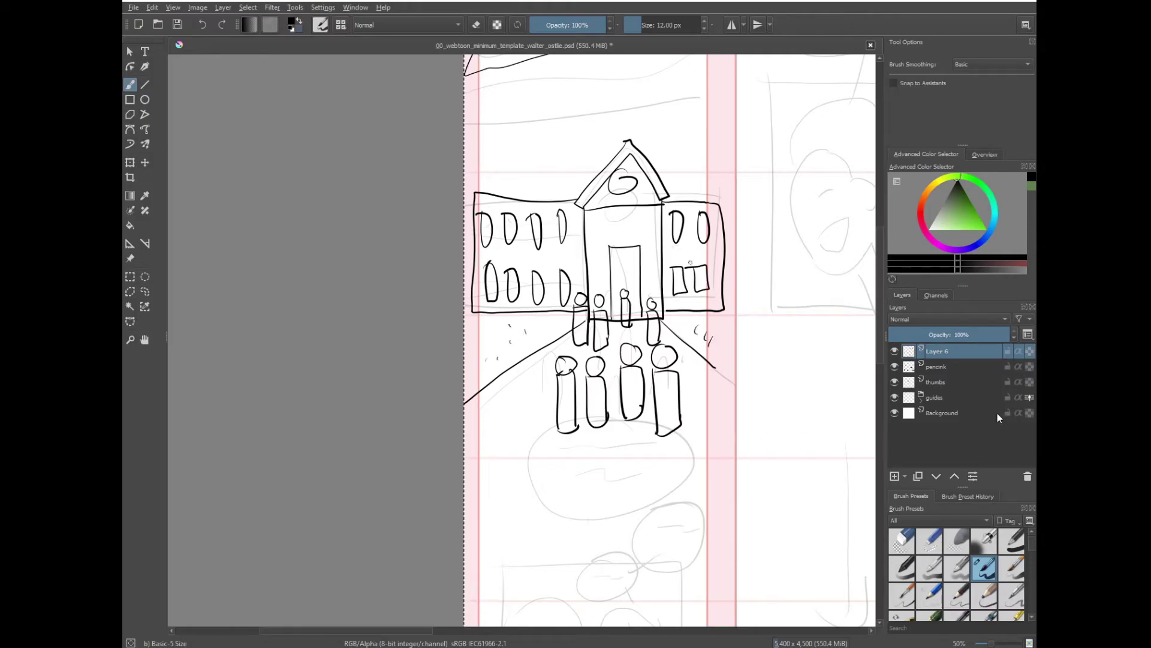
Erase the path and building lines running through the children's figures on the pencink layer.
left_click(949, 366)
left_click(901, 568)
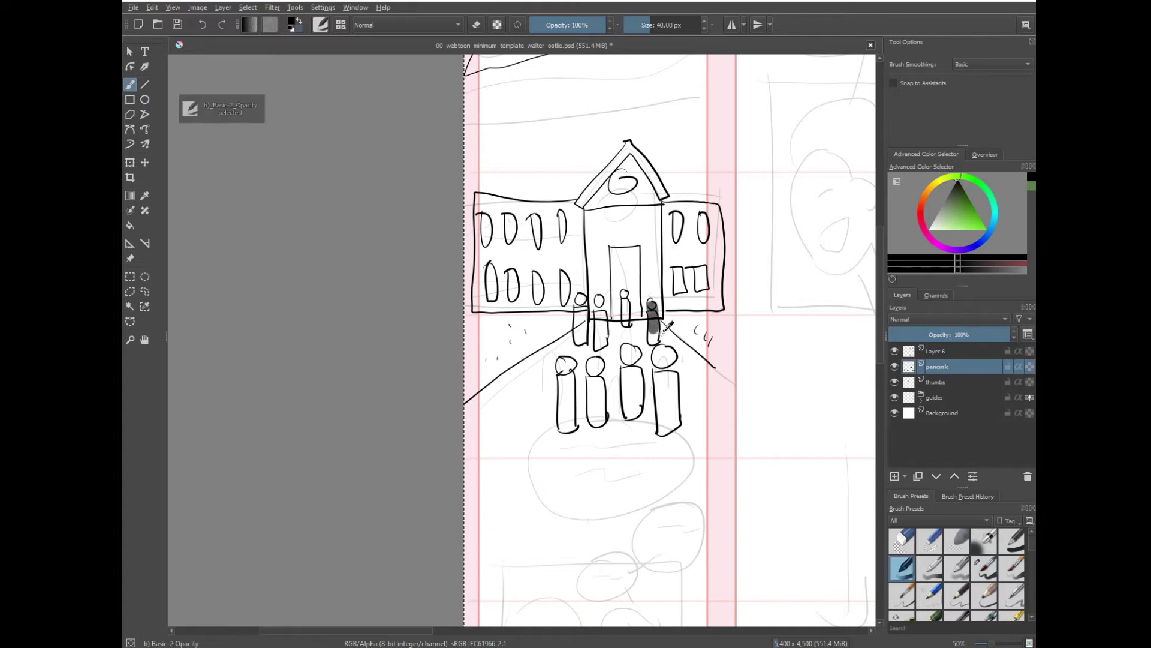
left_click(904, 543)
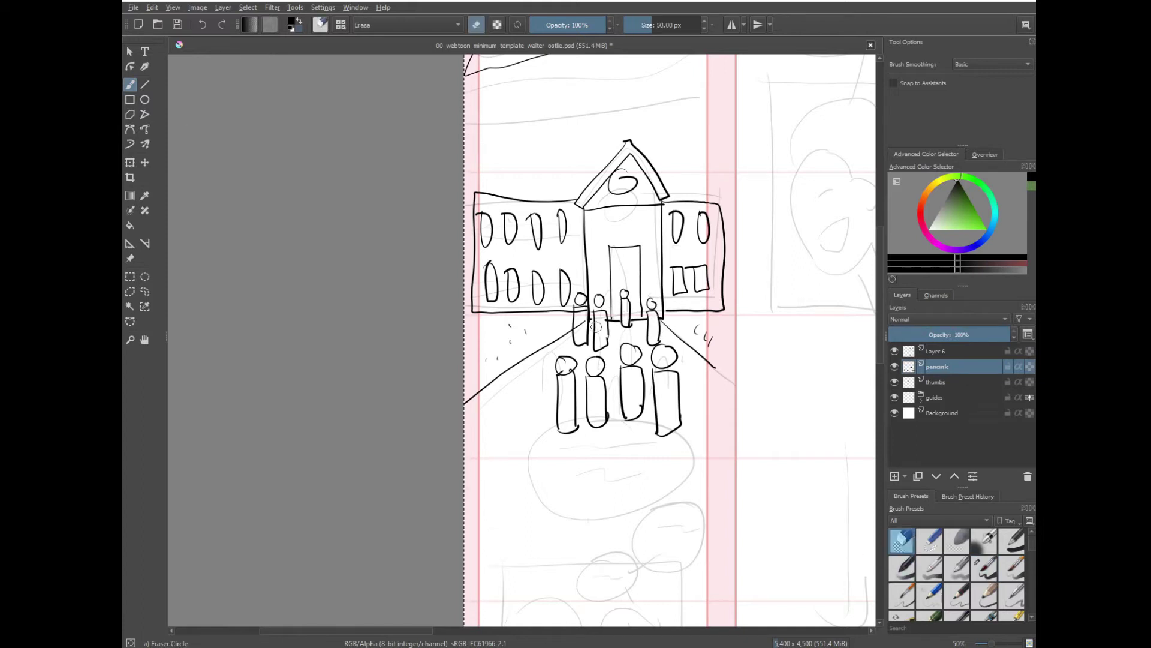
left_click_drag(586, 300, 577, 325)
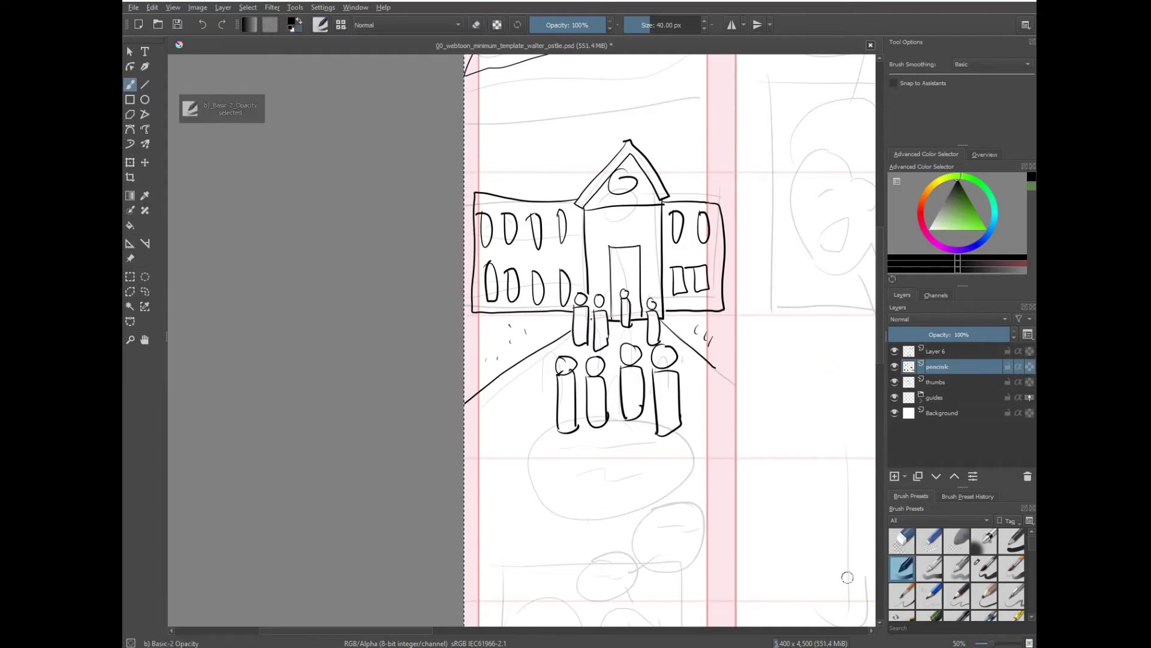
Ink a long cloud behind the school with the Basic-5 Size brush and erase the part crossing the roof.
left_click(915, 541)
left_click(987, 570)
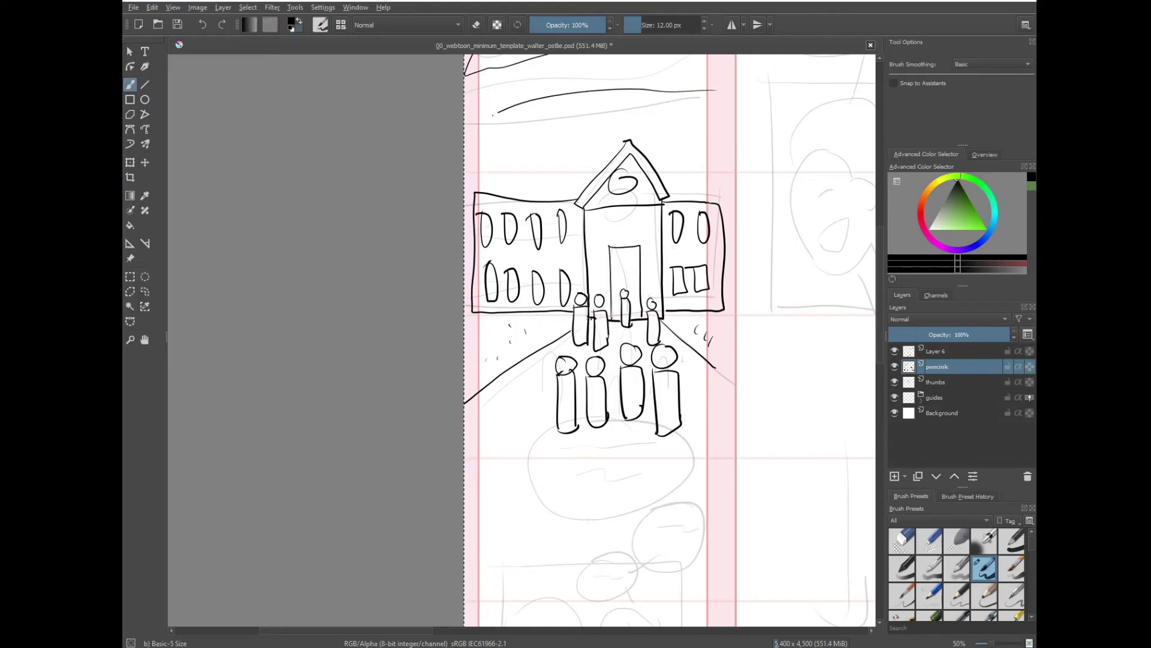
key("Page_Up")
mouse_move(718, 94)
left_mouse_down()
mouse_move(527, 157)
mouse_move(716, 153)
mouse_move(475, 157)
mouse_move(732, 130)
left_mouse_up()
key("ctrl+z")
key("slash")
left_click_drag(608, 165, 645, 161)
key("slash")
Merge the layer with the children's figures into the pencink layer below.
right_click(951, 354)
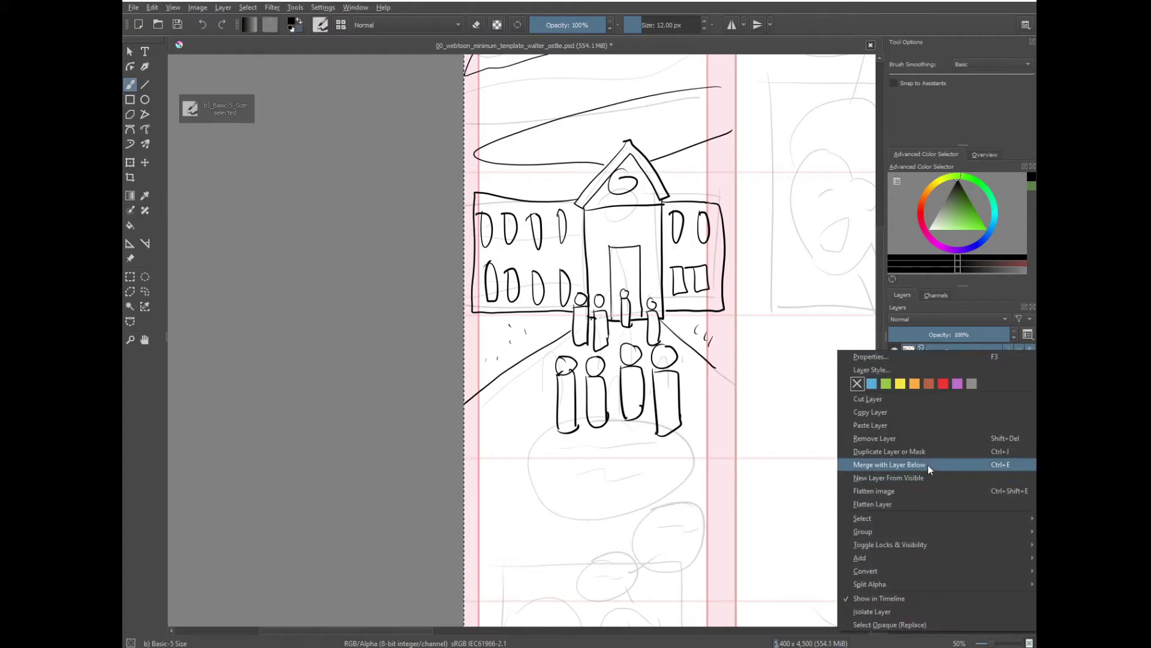
left_click(927, 465)
Set the Rectangle tool's outline to Brush and try a panel frame around the rough sketch of the two children.
scroll(761, 432, "down", 5)
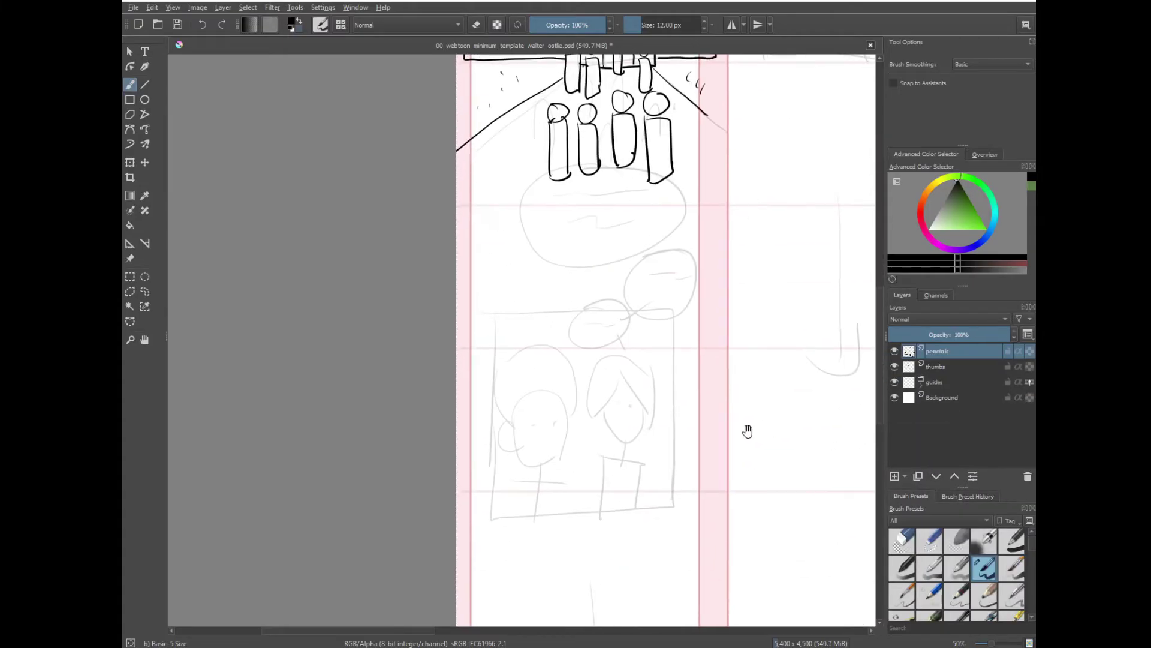
left_click(134, 101)
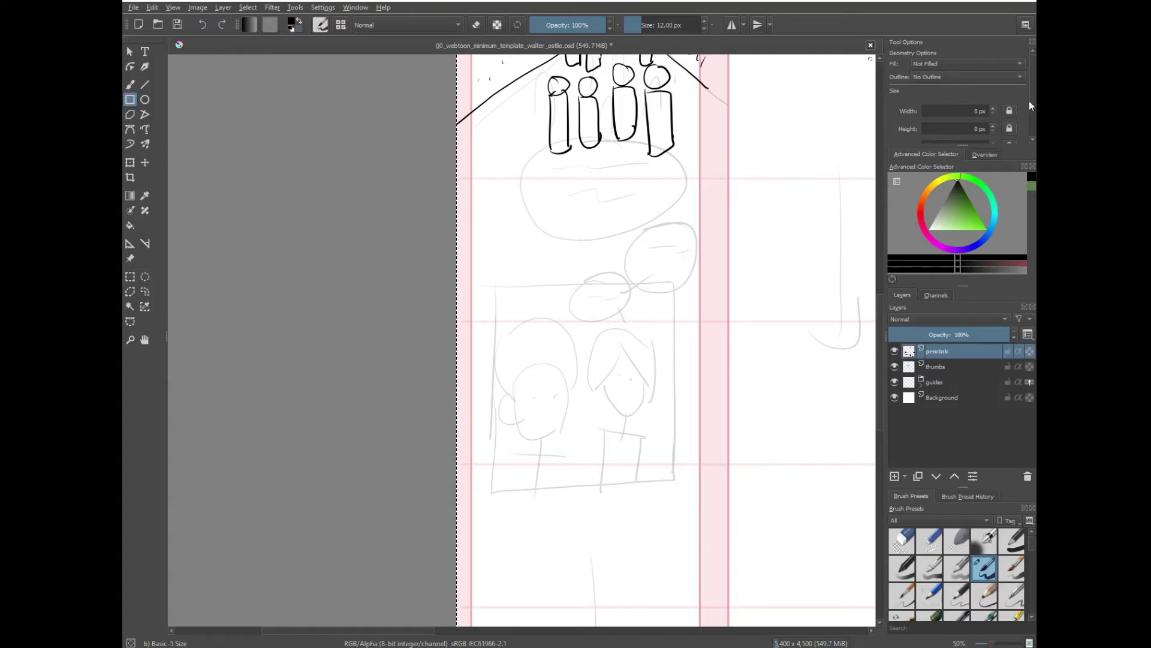
scroll(995, 124, "down", 3)
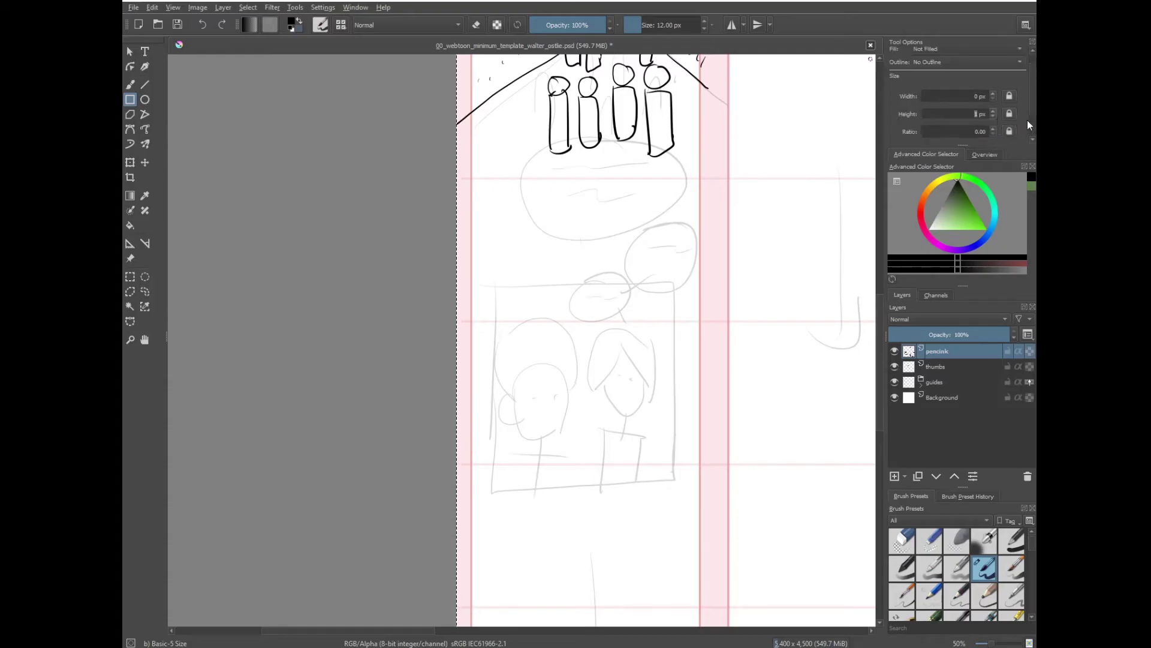
left_click(993, 73)
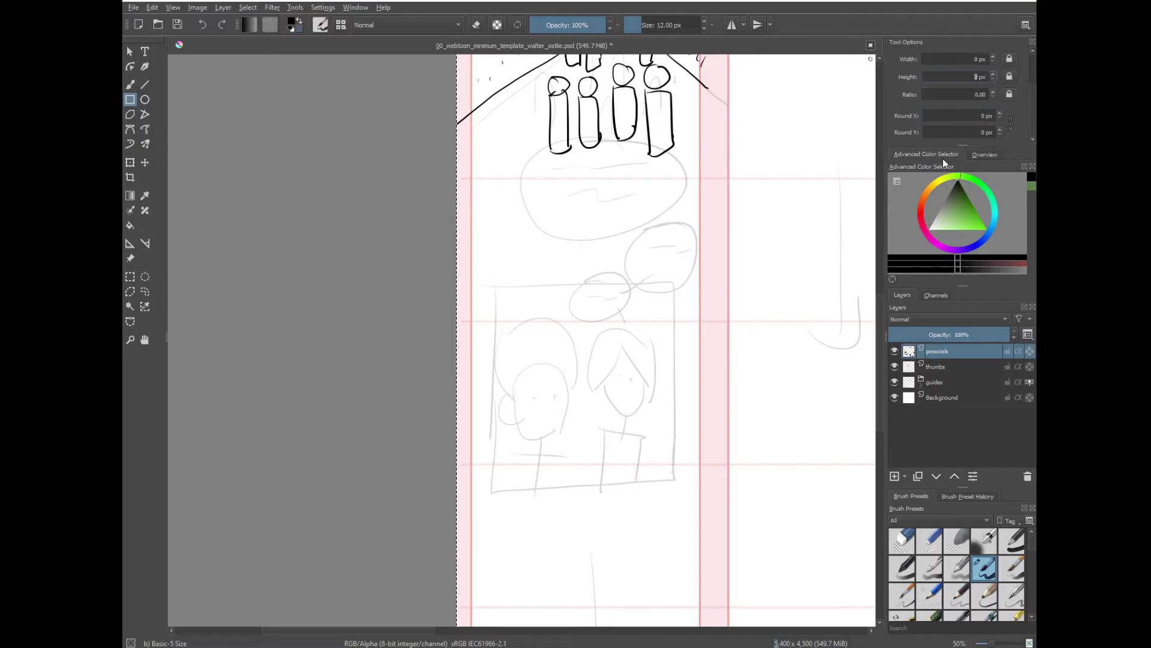
mouse_move(492, 287)
left_mouse_down()
mouse_move(522, 332)
mouse_move(683, 489)
left_mouse_up()
scroll(1033, 126, "up", 3)
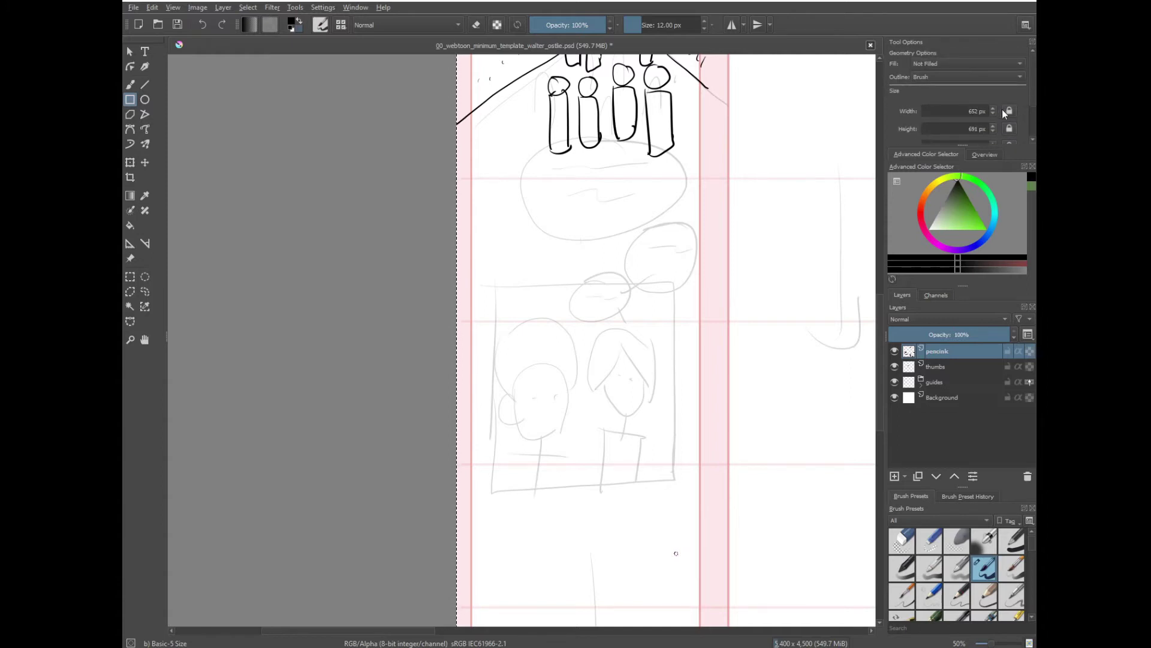
left_click(966, 111)
scroll(1028, 105, "down", 3)
scroll(1032, 111, "up", 3)
Add a vector layer named panels above the pencink layer.
left_click(905, 477)
left_click(941, 531)
double_click(933, 351)
type("panels")
key("Return")
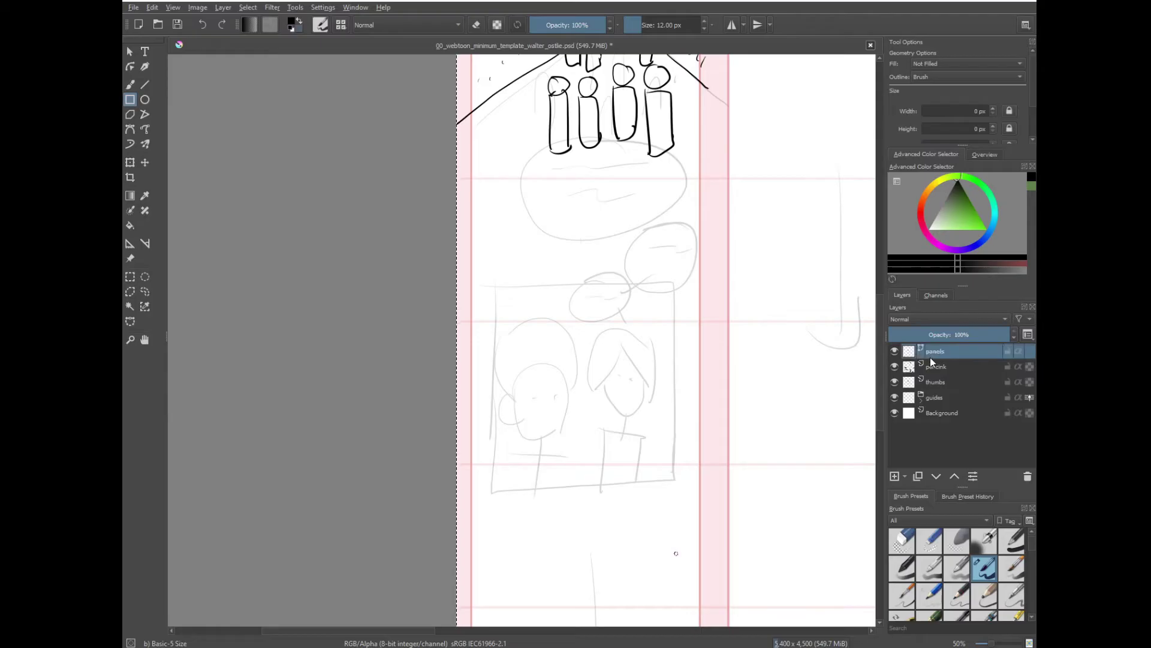
Draw rectangular panel frames around the two-children sketch and the close-up sketch in the second column on the panels layer.
left_click_drag(493, 289, 687, 500)
left_click_drag(764, 283, 538, 647)
mouse_move(533, 165)
left_mouse_down()
mouse_move(635, 373)
mouse_move(716, 402)
left_mouse_up()
mouse_move(669, 534)
left_mouse_down()
mouse_move(685, 404)
mouse_move(823, 167)
left_mouse_up()
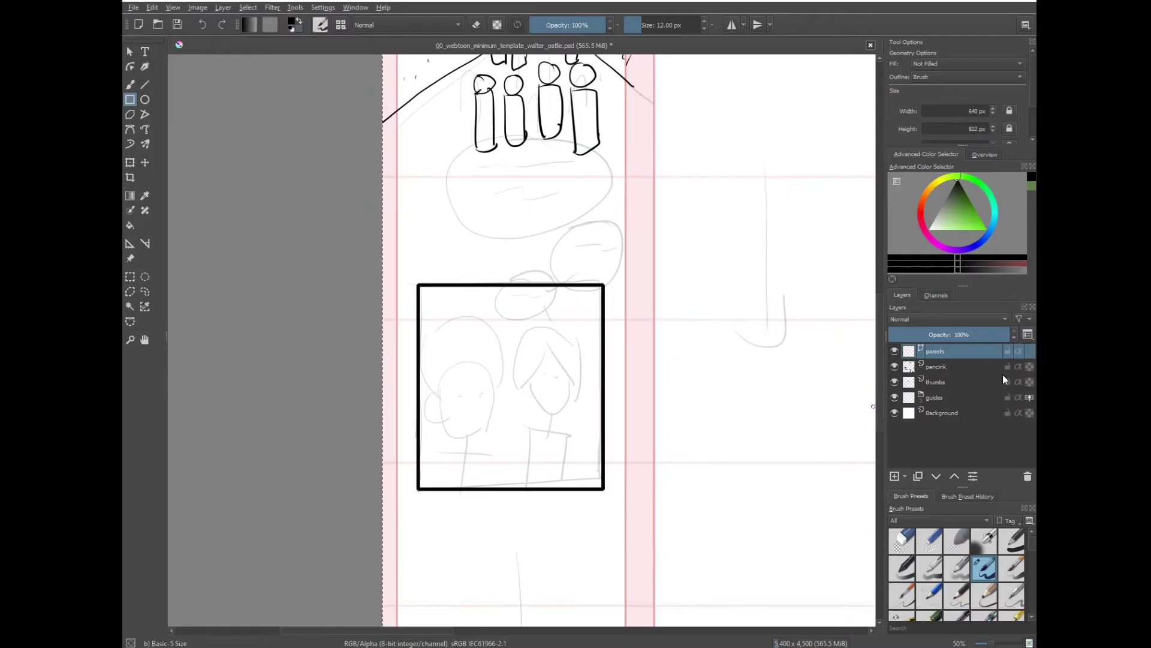
On the pencink layer, ink the two children in the first framed panel and the girl at the close-up panel's edge.
left_click(965, 366)
key("b")
mouse_move(460, 371)
left_mouse_down()
mouse_move(573, 282)
mouse_move(516, 362)
mouse_move(535, 340)
mouse_move(559, 339)
left_mouse_up()
left_click_drag(564, 335, 537, 381)
left_click_drag(509, 361, 537, 406)
mouse_move(538, 400)
left_mouse_down()
mouse_move(545, 429)
mouse_move(509, 417)
mouse_move(555, 433)
left_mouse_up()
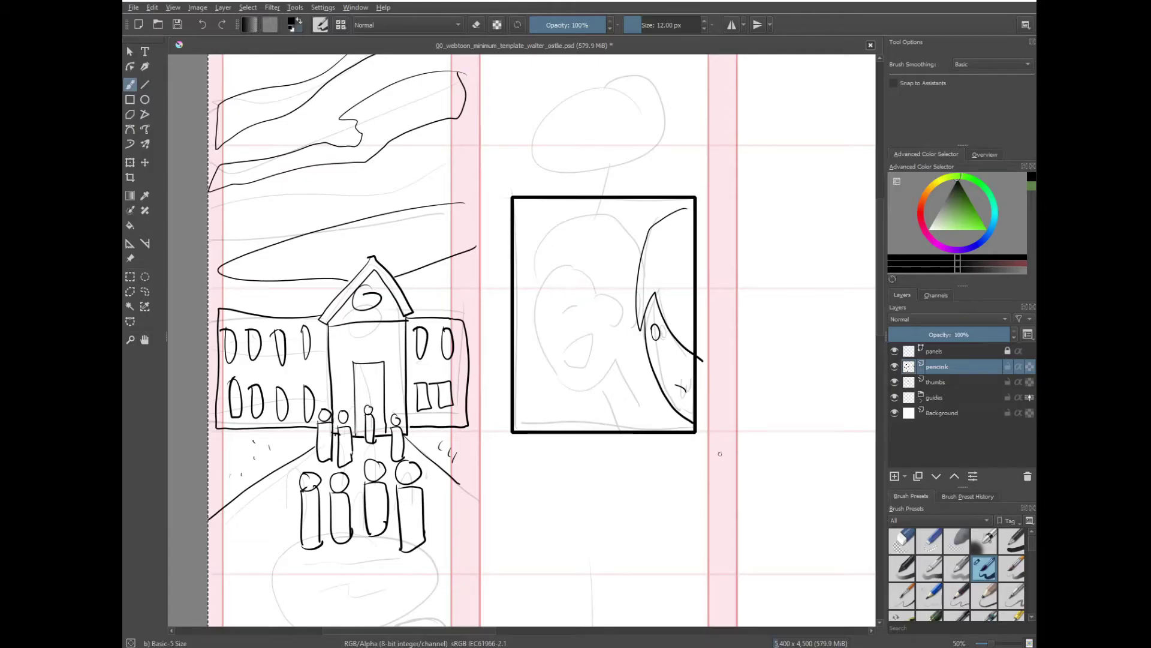
Sketch the laughing child's head, face, neck and collar in the close-up panel on a separate layer above pencink.
mouse_move(561, 269)
left_mouse_down()
mouse_move(540, 287)
mouse_move(581, 377)
left_mouse_up()
left_click_drag(611, 334, 611, 350)
mouse_move(592, 297)
left_mouse_down()
mouse_move(617, 300)
mouse_move(604, 322)
left_mouse_up()
left_click_drag(558, 313, 630, 269)
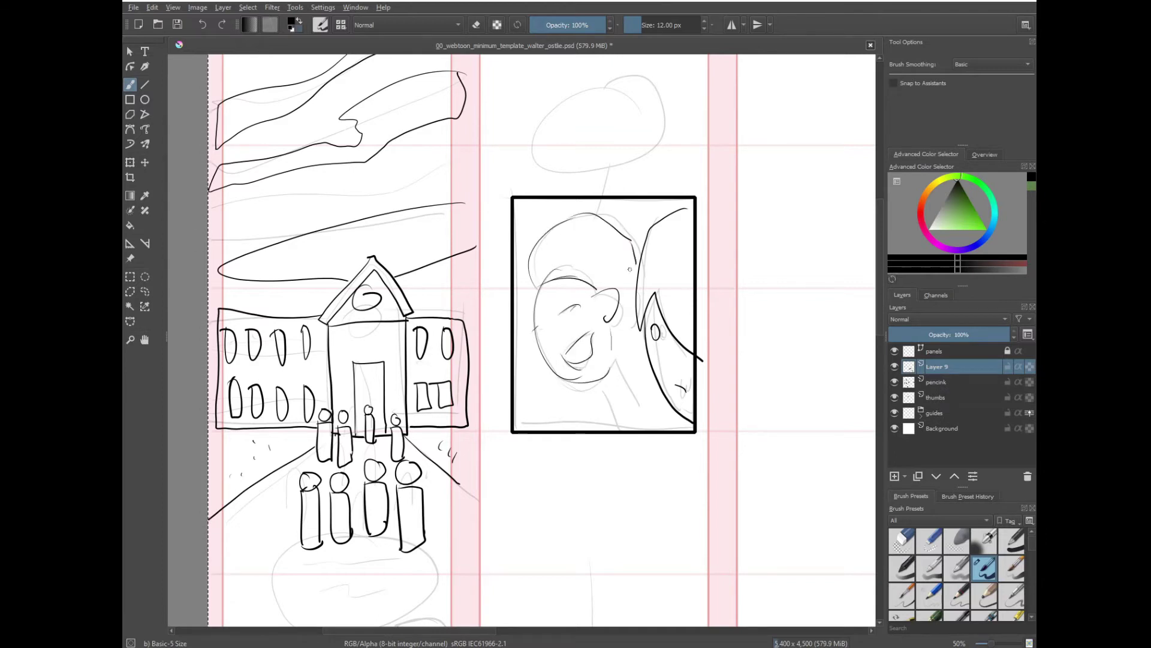
mouse_move(614, 357)
left_mouse_down()
mouse_move(630, 403)
mouse_move(666, 381)
left_mouse_up()
left_click_drag(619, 399, 596, 432)
mouse_move(655, 389)
left_mouse_down()
mouse_move(646, 432)
mouse_move(614, 436)
left_mouse_up()
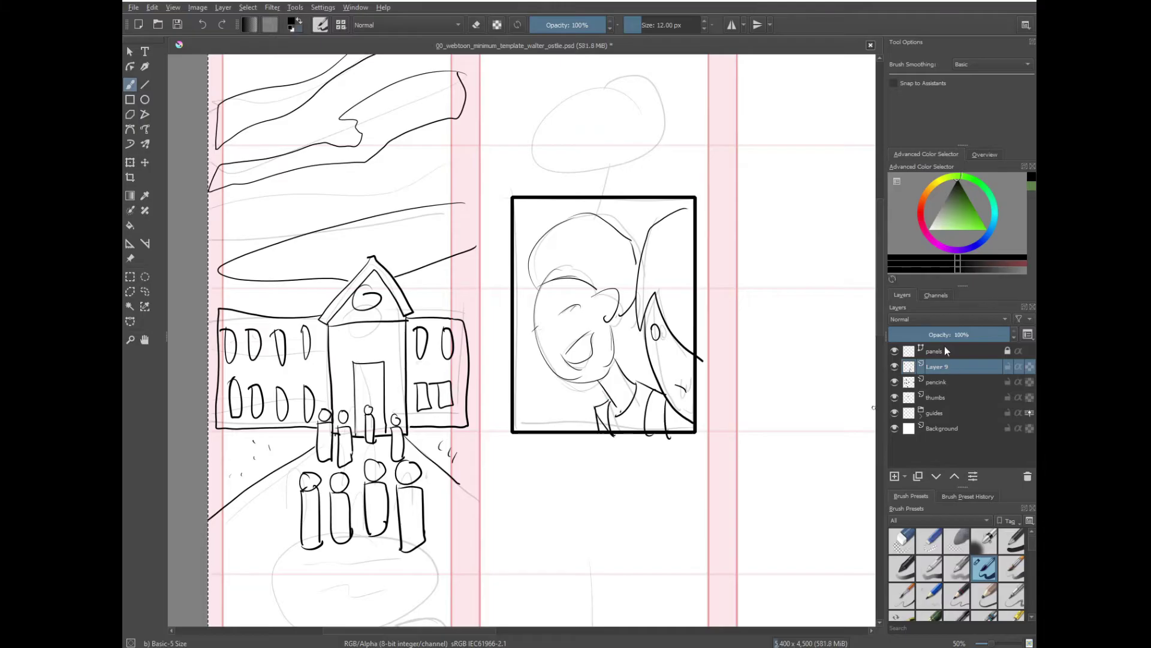
Fade the rough sketch layer and hide the thumbs layer, ready for inking on the pencink layer.
left_click(920, 334)
left_click(895, 397)
left_click(958, 379)
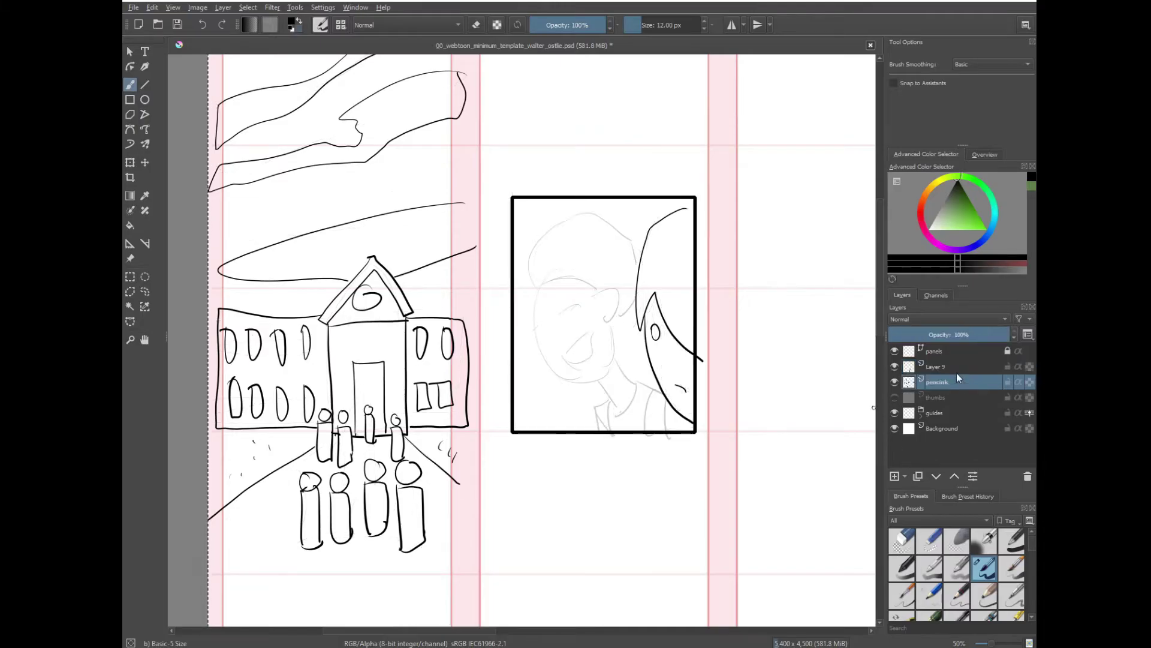
Ink the laughing child's ear, face outline and hair over the faded sketch, redoing strokes that miss.
left_click_drag(596, 296, 610, 318)
mouse_move(552, 278)
left_mouse_down()
mouse_move(581, 386)
mouse_move(607, 327)
mouse_move(593, 382)
left_mouse_up()
key("ctrl+z")
left_click_drag(613, 326, 591, 382)
mouse_move(536, 291)
left_mouse_down()
mouse_move(593, 283)
mouse_move(604, 293)
left_mouse_up()
key("ctrl+z")
mouse_move(524, 304)
left_mouse_down()
mouse_move(522, 283)
mouse_move(631, 303)
left_mouse_up()
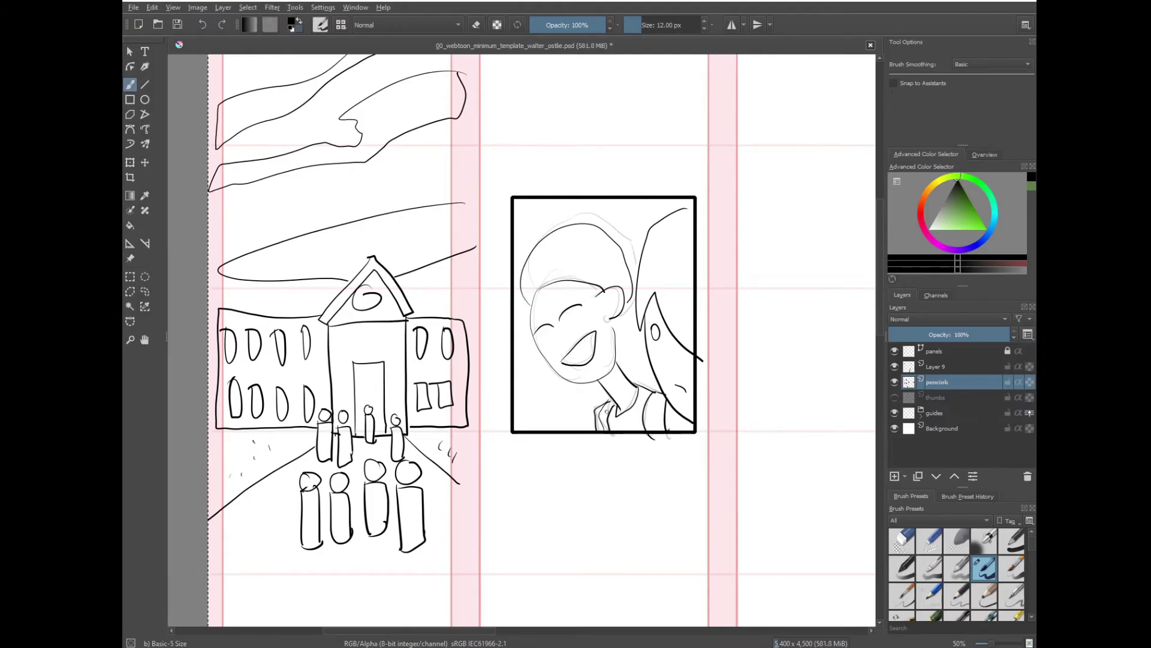
Erase the ink lines that overshoot the close-up panel's frame.
key("6")
key("6")
key("6")
key("6")
key("/")
key("/")
key("/")
mouse_move(601, 379)
left_mouse_down()
mouse_move(577, 330)
mouse_move(599, 381)
left_mouse_up()
key("/")
Rename the new layer above pencink as flats.
left_click_drag(580, 298, 502, 271)
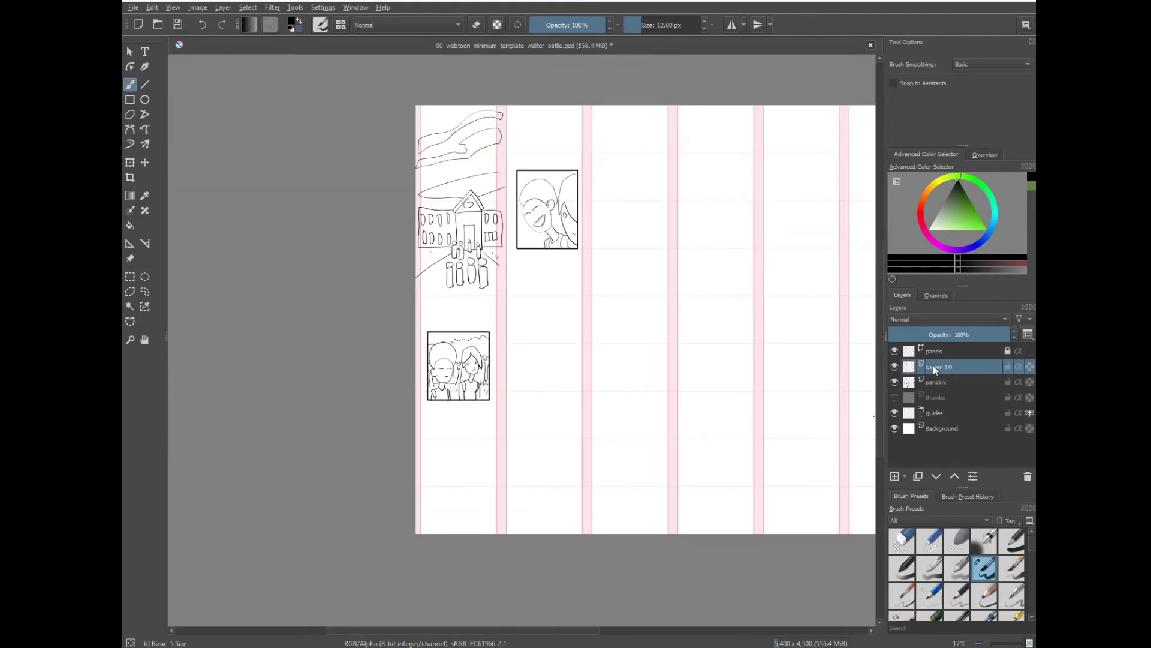
double_click(933, 366)
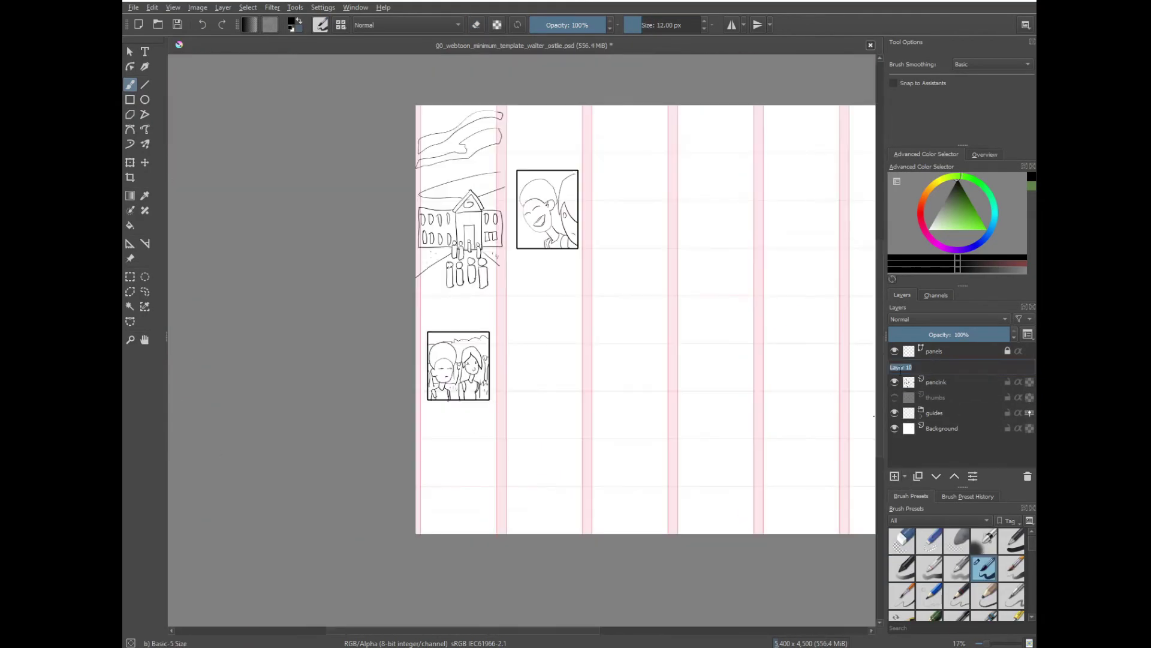
type("flats")
key("Return")
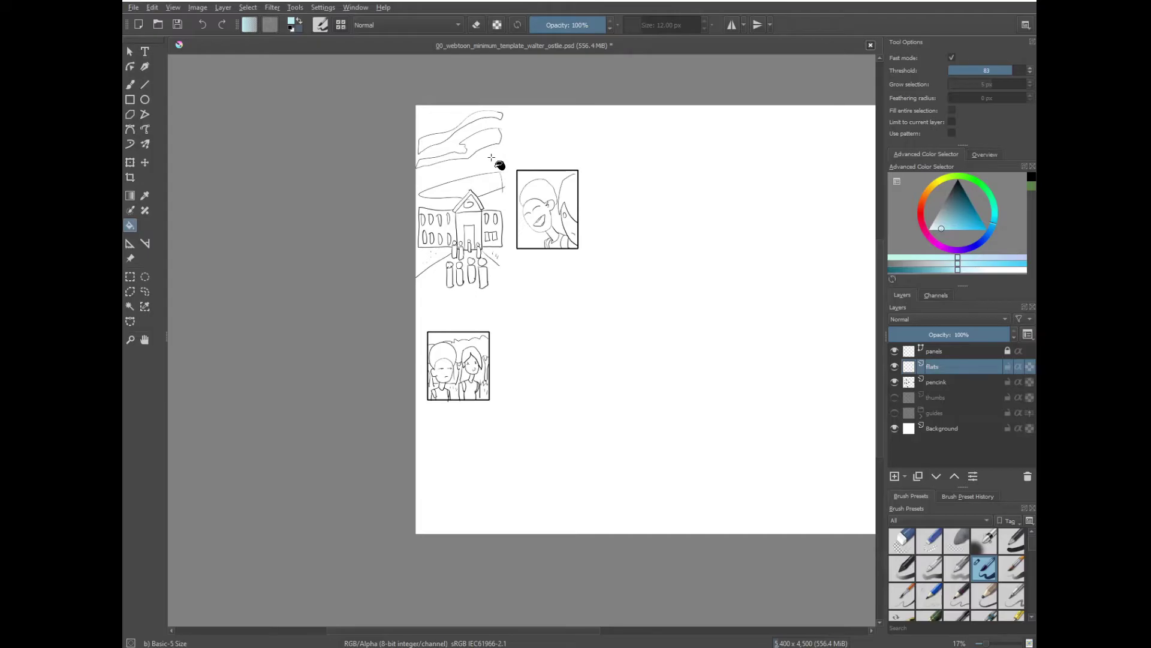
Fill a rectangular selection over the sky and school with light blue and set the flats layer's blending mode to Multiply.
key("ctrl+r")
left_click_drag(406, 93, 507, 255)
key("shift+BackSpace")
left_click(936, 319)
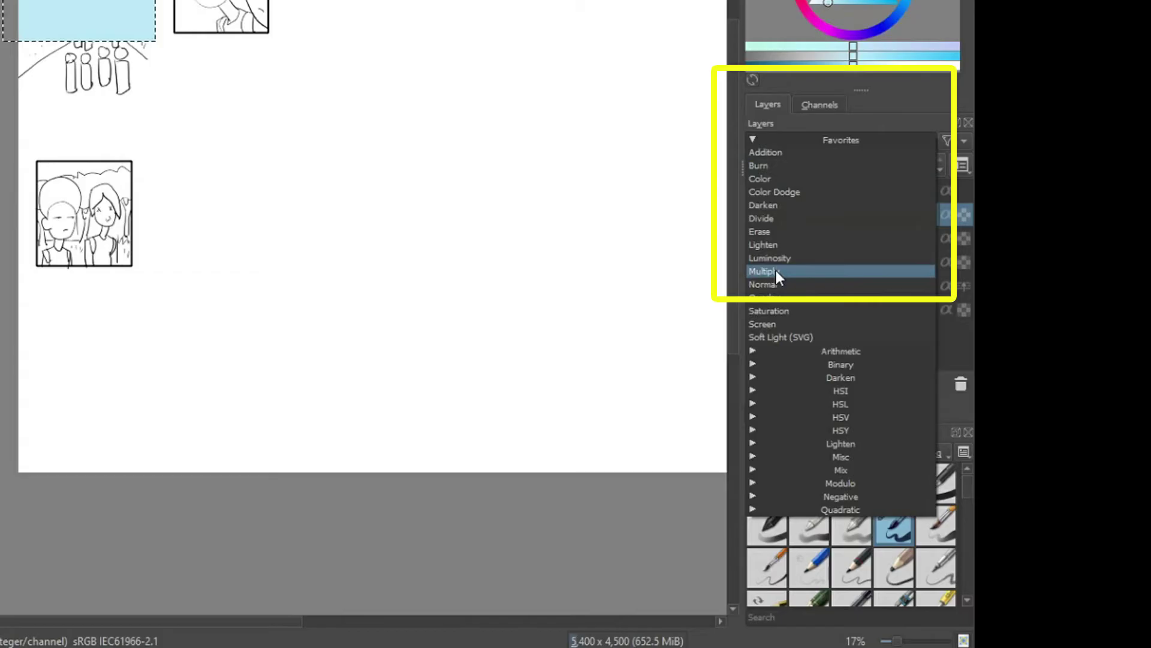
left_click(776, 271)
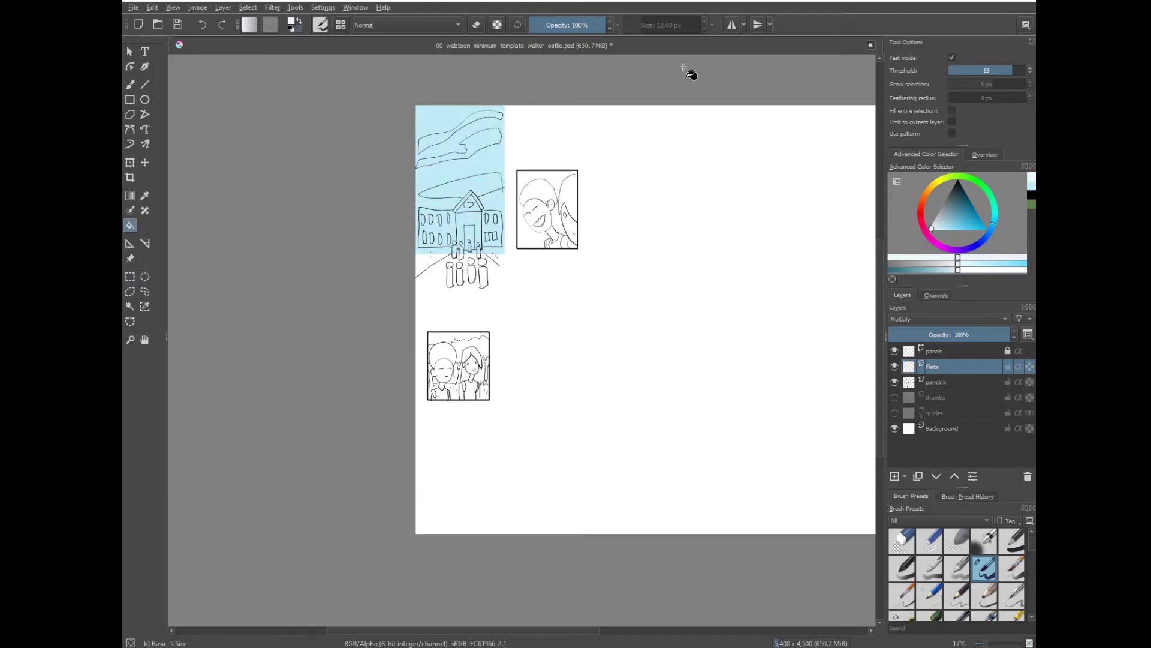
Turn off the Fill tool's fast mode, set threshold 1 and grow selection 8 px, and fill the two upper clouds very pale blue.
left_click(952, 58)
left_click_drag(981, 79, 923, 88)
left_click_drag(992, 85, 997, 85)
left_click(478, 118)
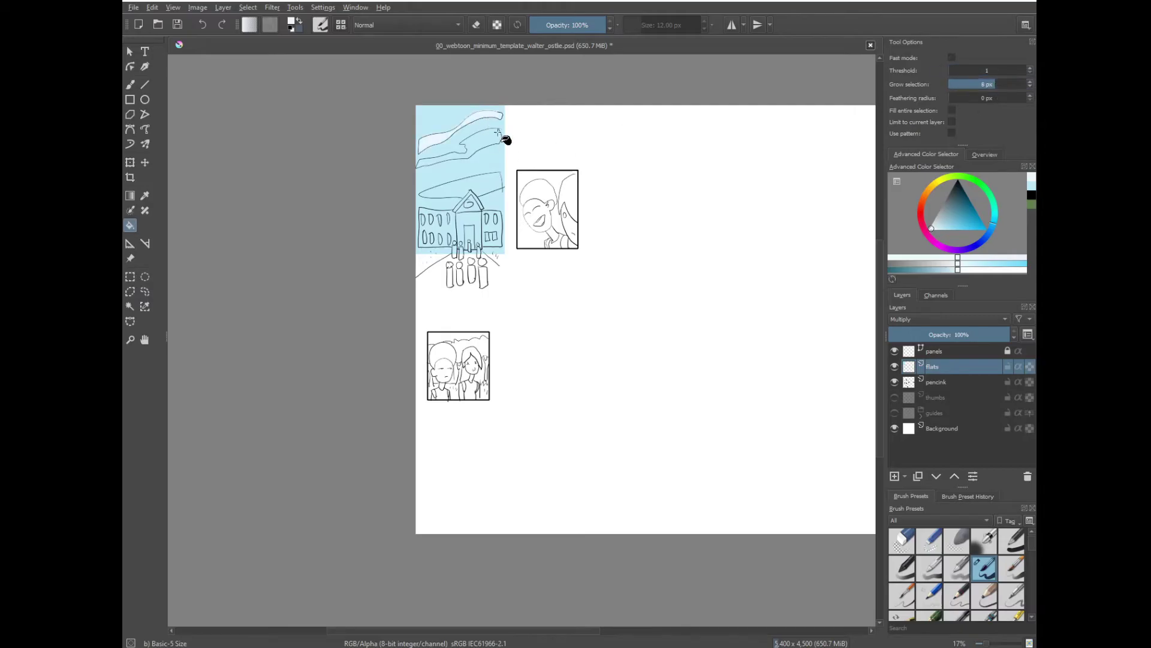
key("ctrl+z")
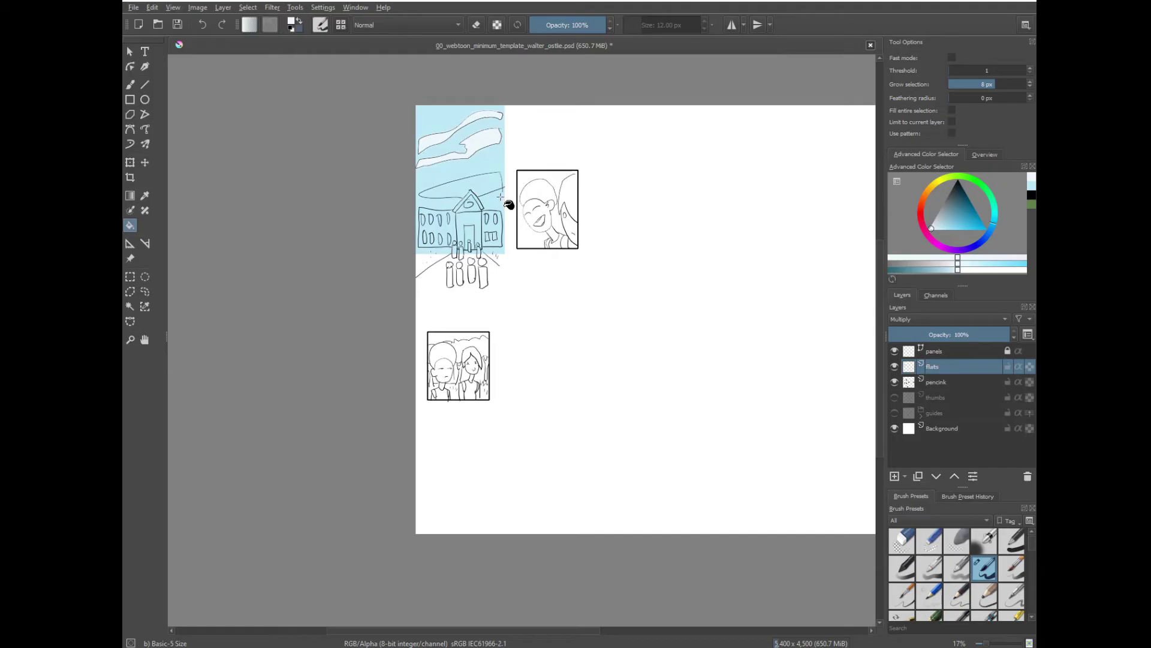
key("ctrl+plus")
left_click_drag(495, 181, 595, 298)
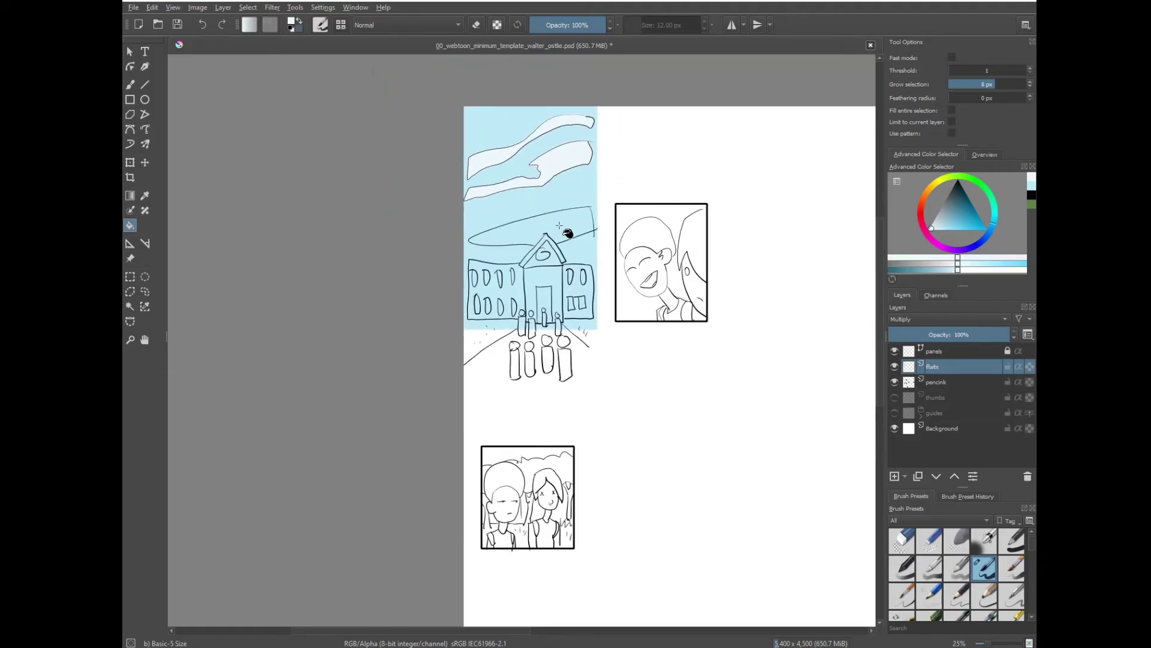
left_click(946, 380)
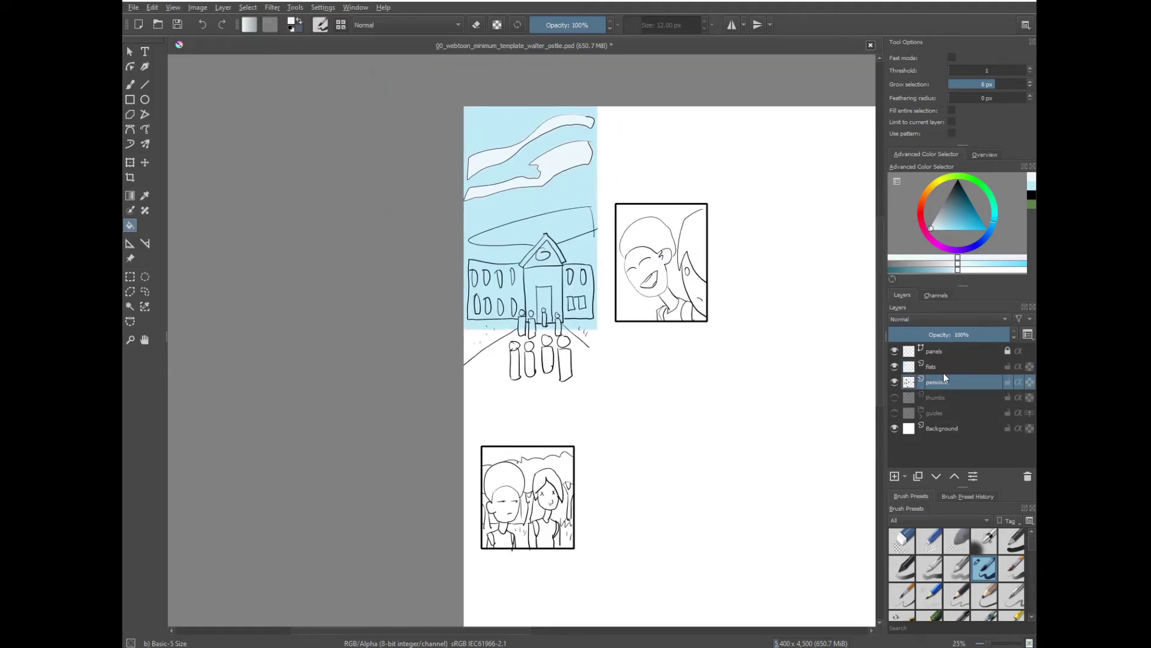
key("b")
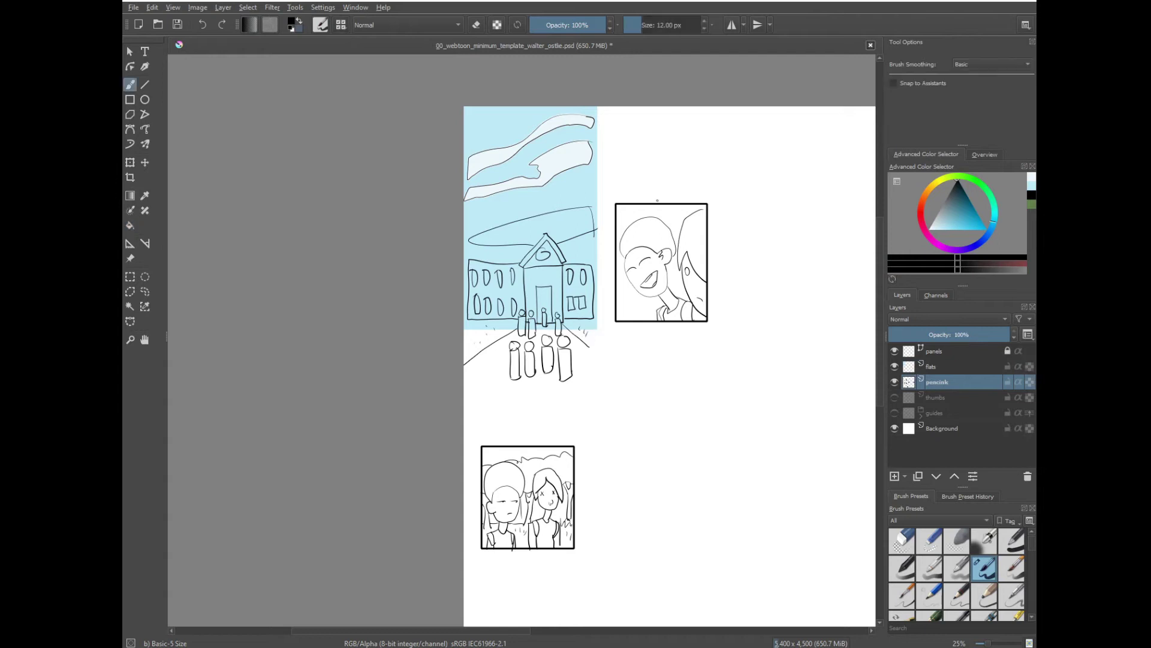
left_click(958, 370)
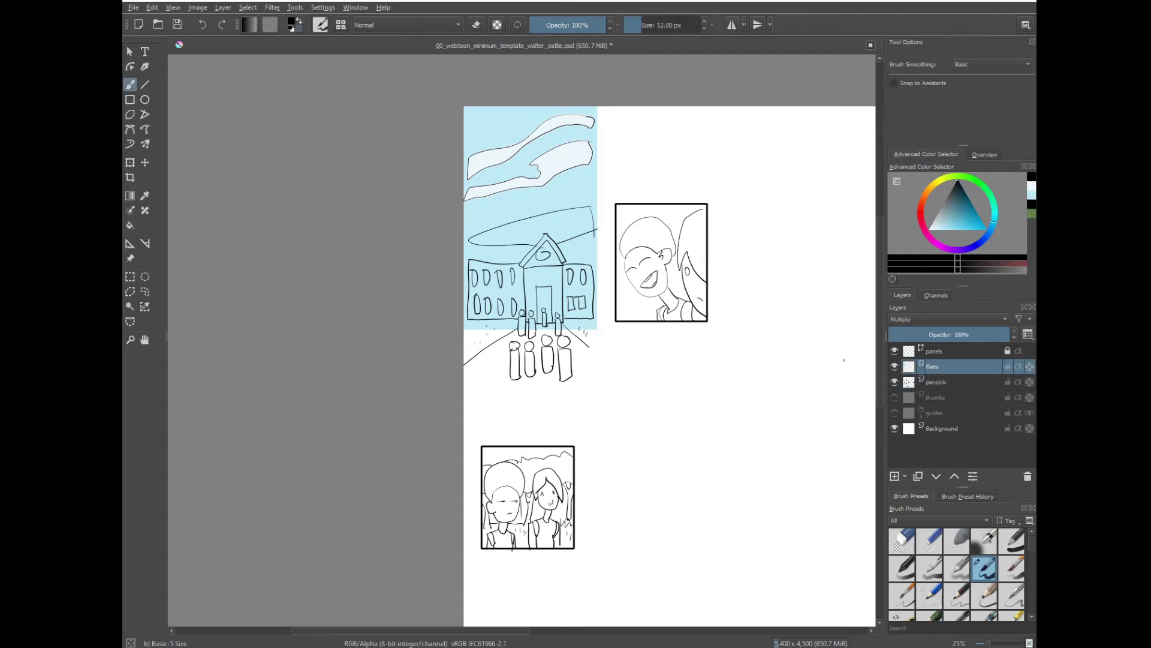
key("f")
left_click(578, 227)
key("ctrl+z")
left_click(582, 174)
key("ctrl+z")
Pick the upper clouds' pale colour and fill the lowest cloud behind the school with it on the flats layer.
key("p")
left_click(580, 152)
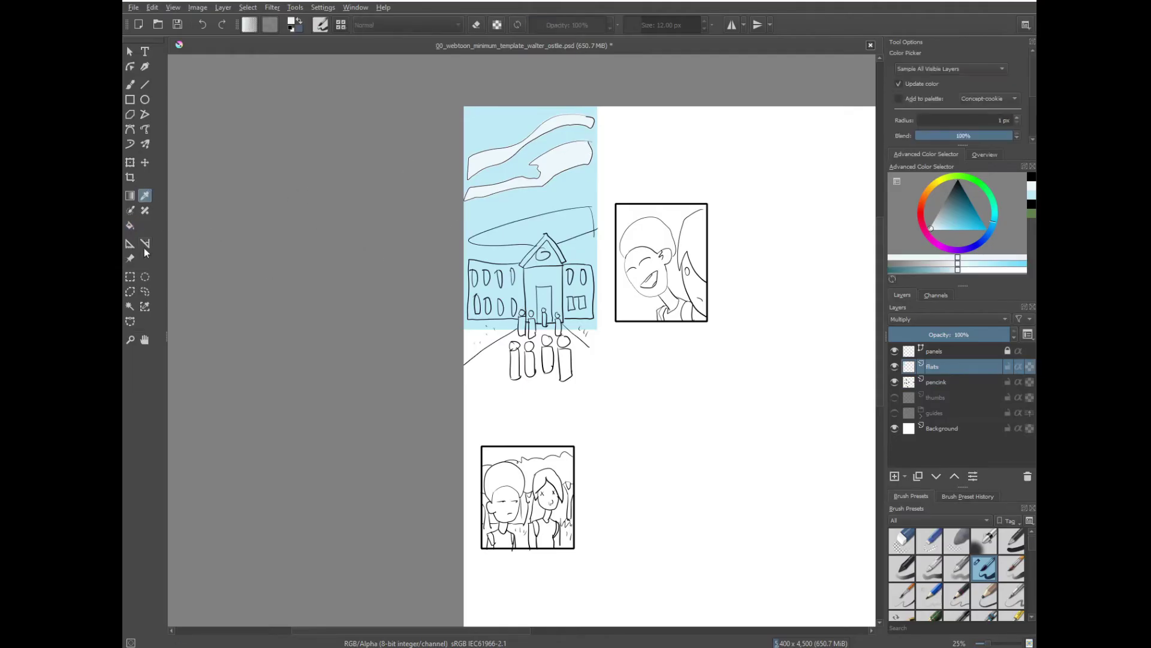
key("f")
left_click(592, 227)
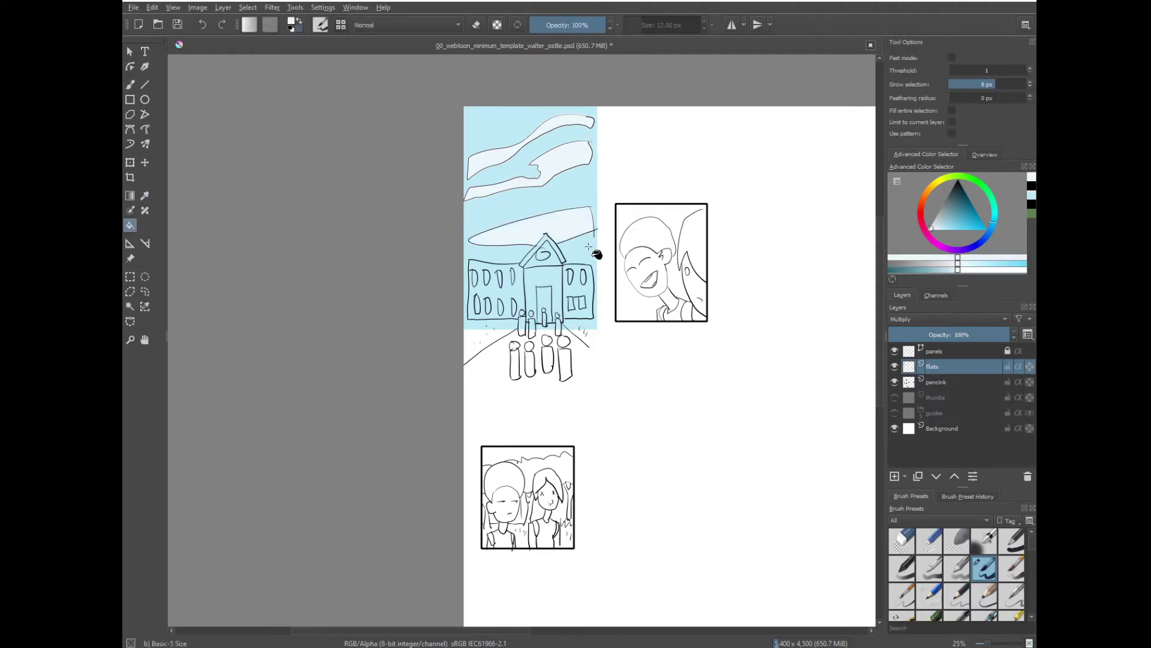
Choose a soft brick red and fill the school's left wing and central block.
left_click(924, 201)
left_click(941, 218)
left_click(950, 222)
left_click(921, 205)
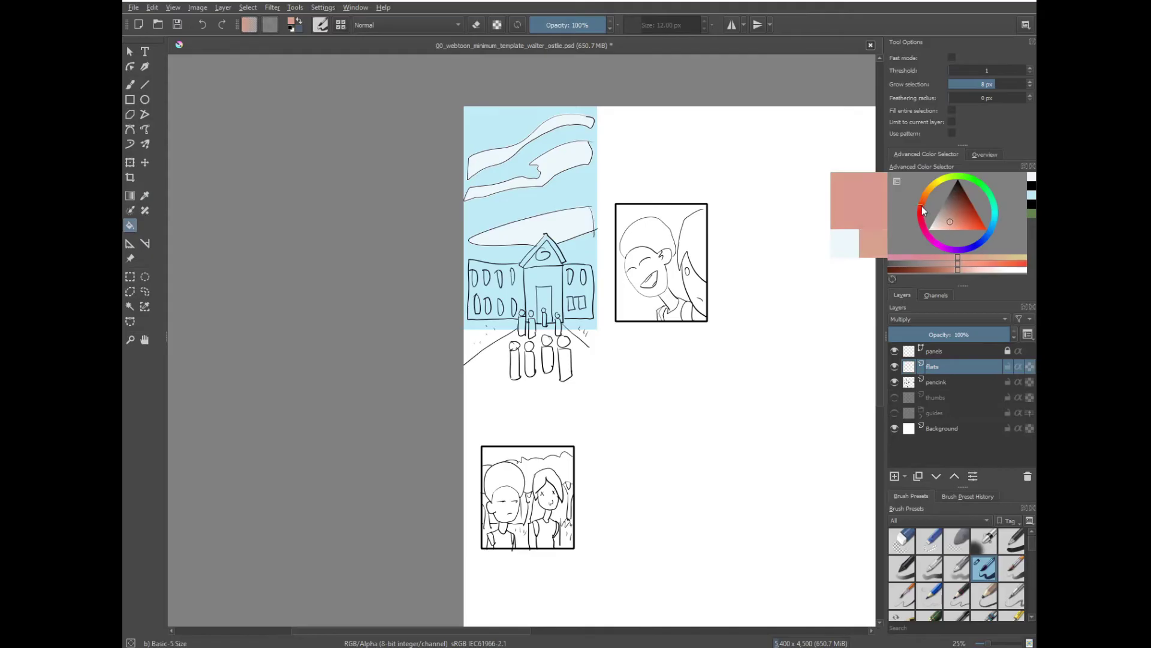
left_click_drag(923, 207, 921, 208)
left_click(519, 289)
left_click(536, 279)
Colour the school's right wing brick red inside a freehand selection so that the fill stays off the sky.
left_click(577, 280)
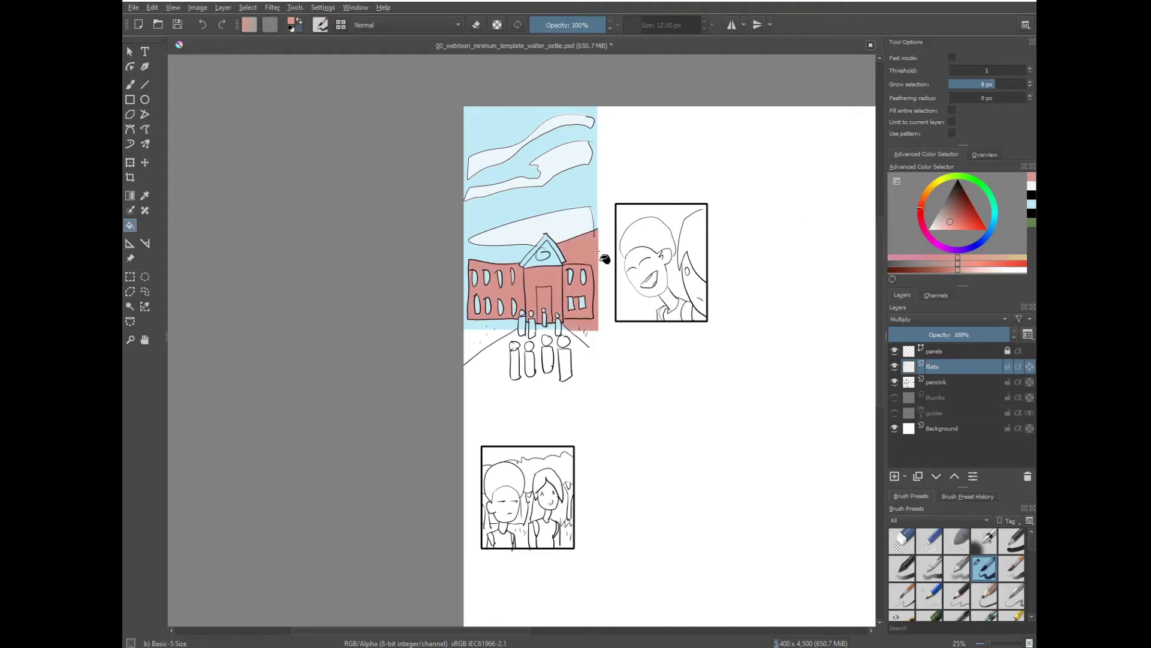
key("ctrl+z")
key("l")
key("ctrl+plus")
key("ctrl+plus")
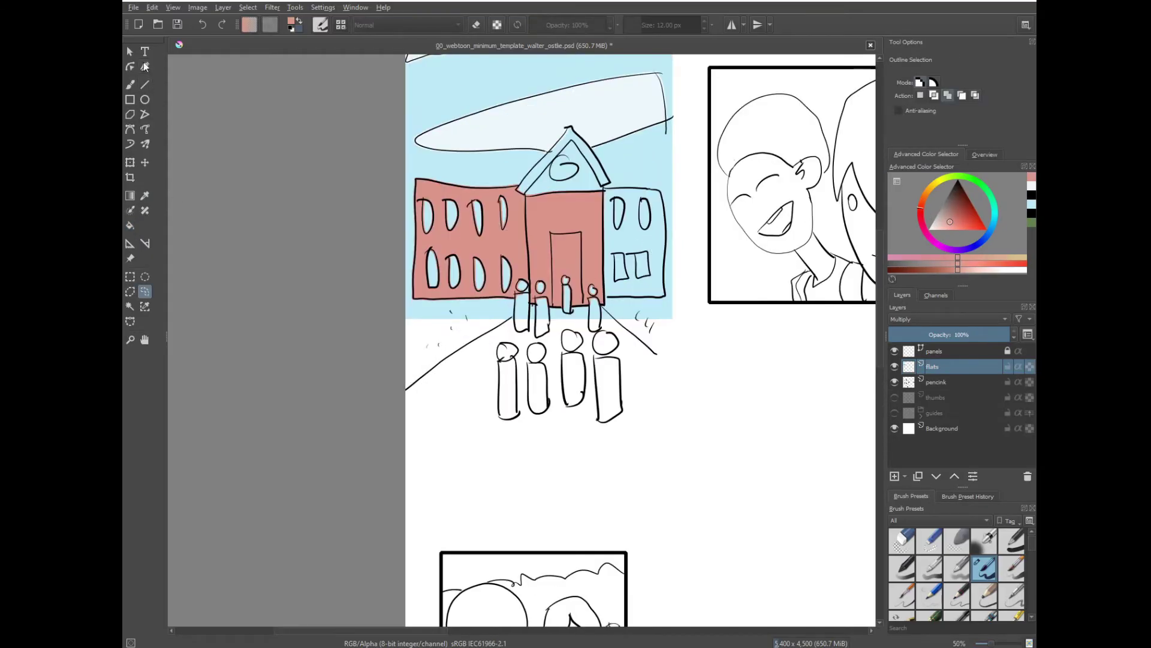
mouse_move(617, 191)
left_mouse_down()
mouse_move(650, 191)
mouse_move(655, 220)
mouse_move(584, 207)
mouse_move(668, 208)
mouse_move(664, 269)
mouse_move(664, 203)
mouse_move(632, 188)
mouse_move(595, 250)
mouse_move(606, 298)
mouse_move(662, 298)
mouse_move(653, 255)
left_mouse_up()
key("ctrl+shift+a")
Fill the school's gable and its roof edges with the brick red.
key("f")
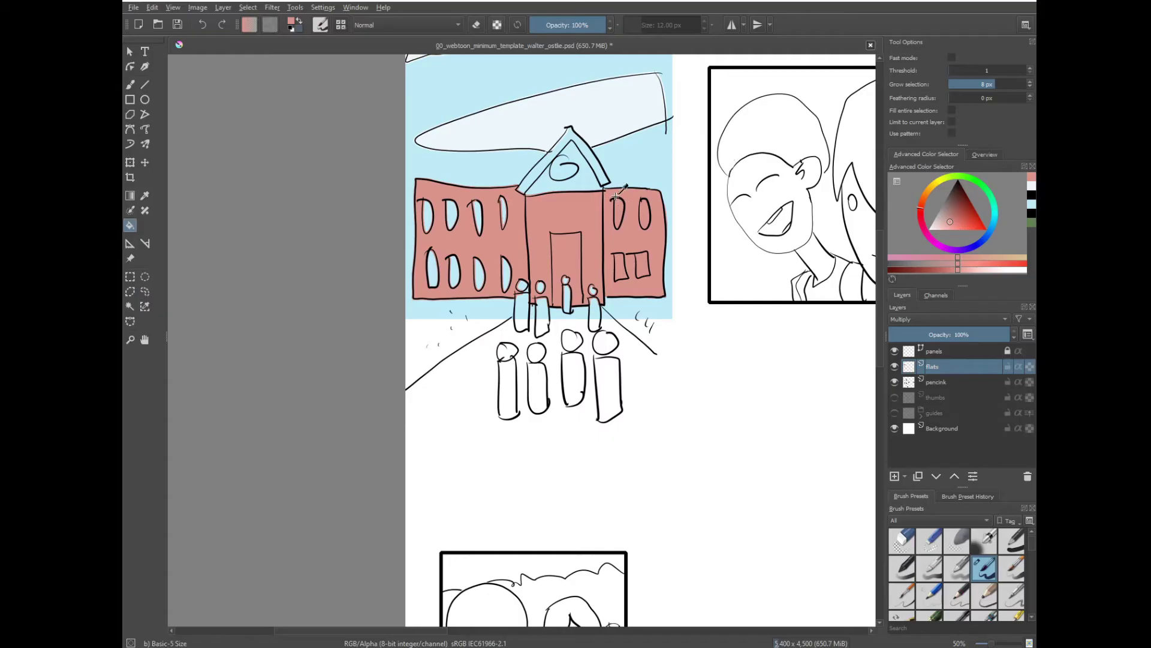
left_click(595, 170)
left_click(600, 191)
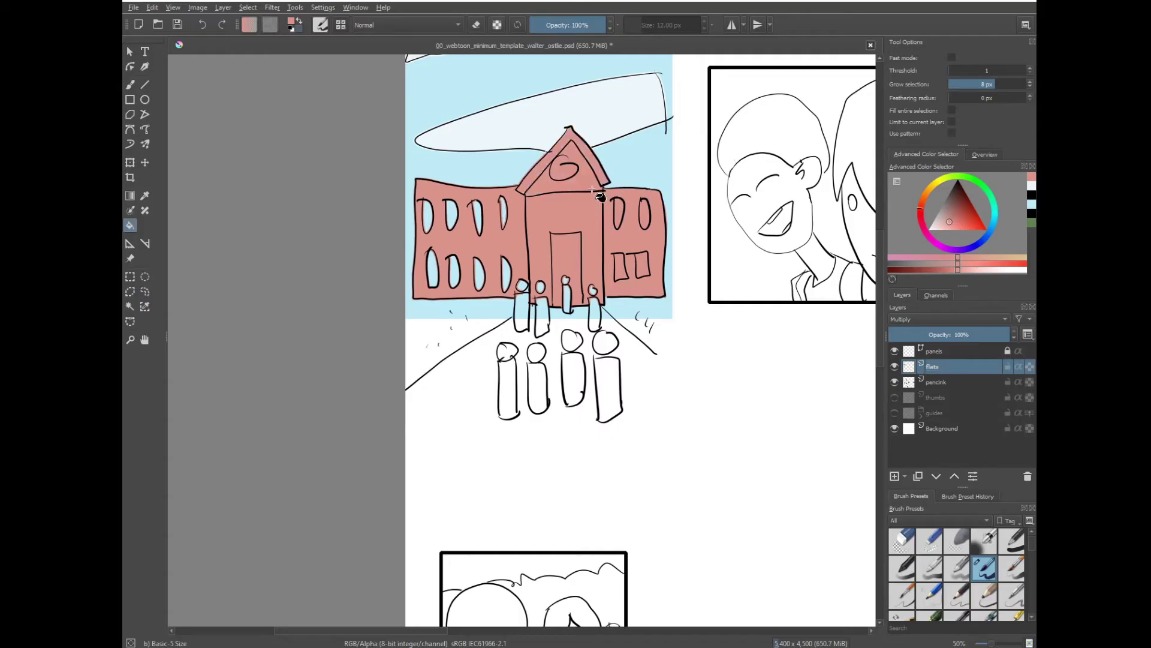
Choose a pale blue and fill the four windows of the school's right wing.
left_click(993, 216)
left_click(934, 228)
left_click(618, 211)
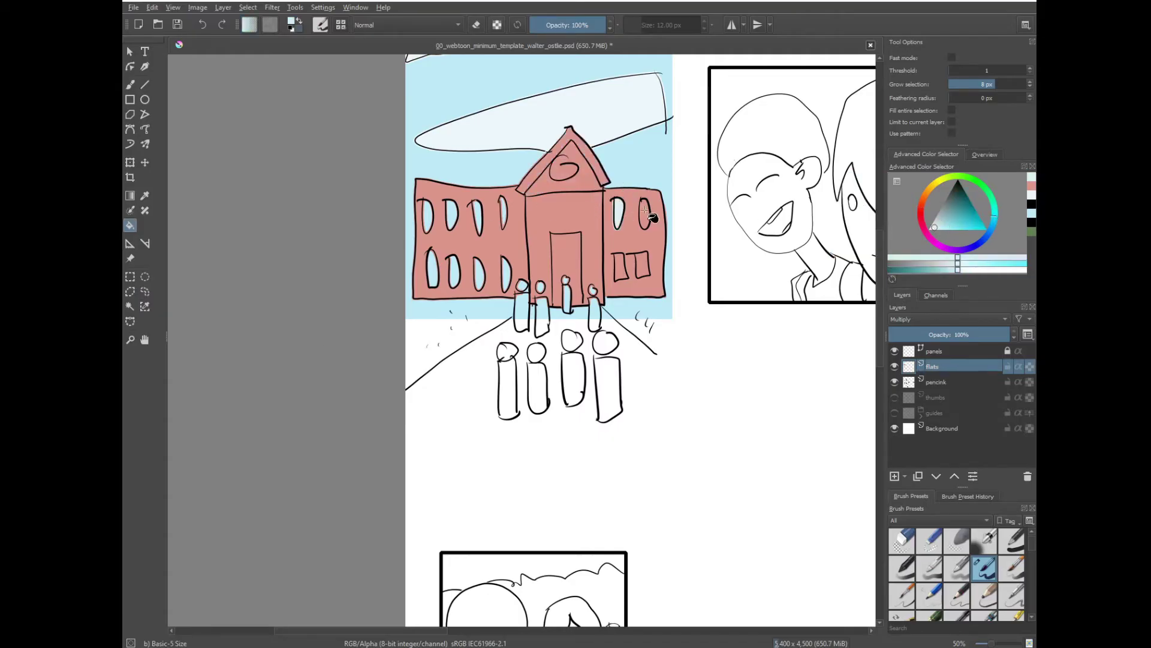
left_click(645, 211)
left_click(642, 264)
left_click(621, 266)
Set the fill's grow selection to 6 px and fill the back-row children and the two right front-row heads with greyish beige.
left_click(995, 84)
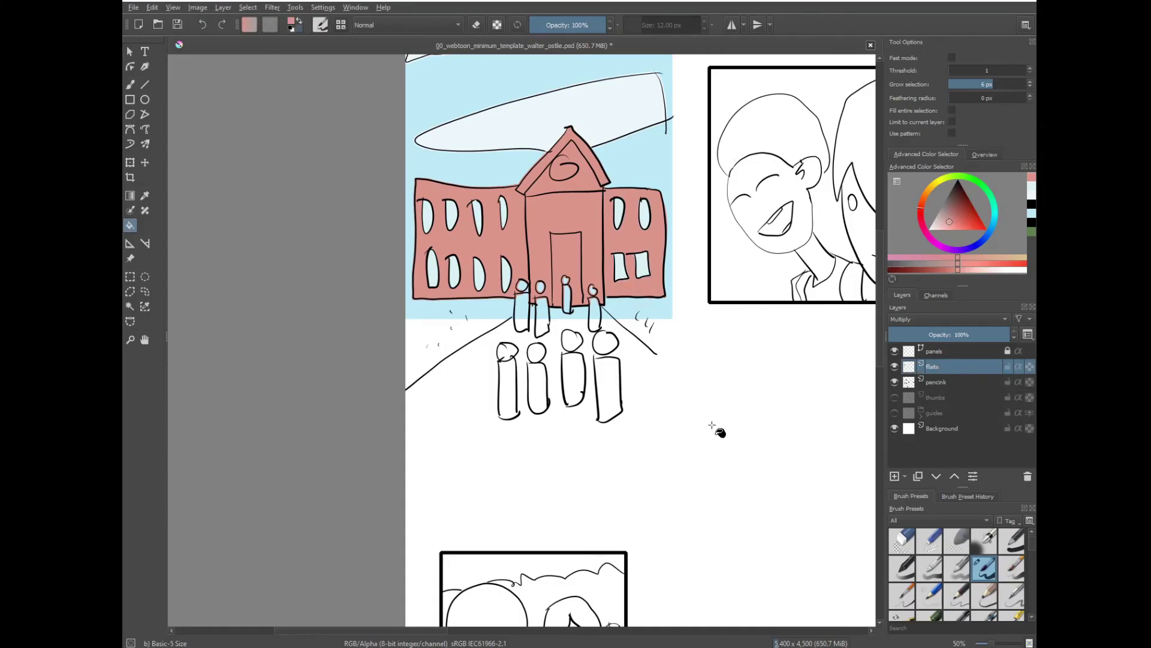
left_click(923, 198)
left_click(939, 220)
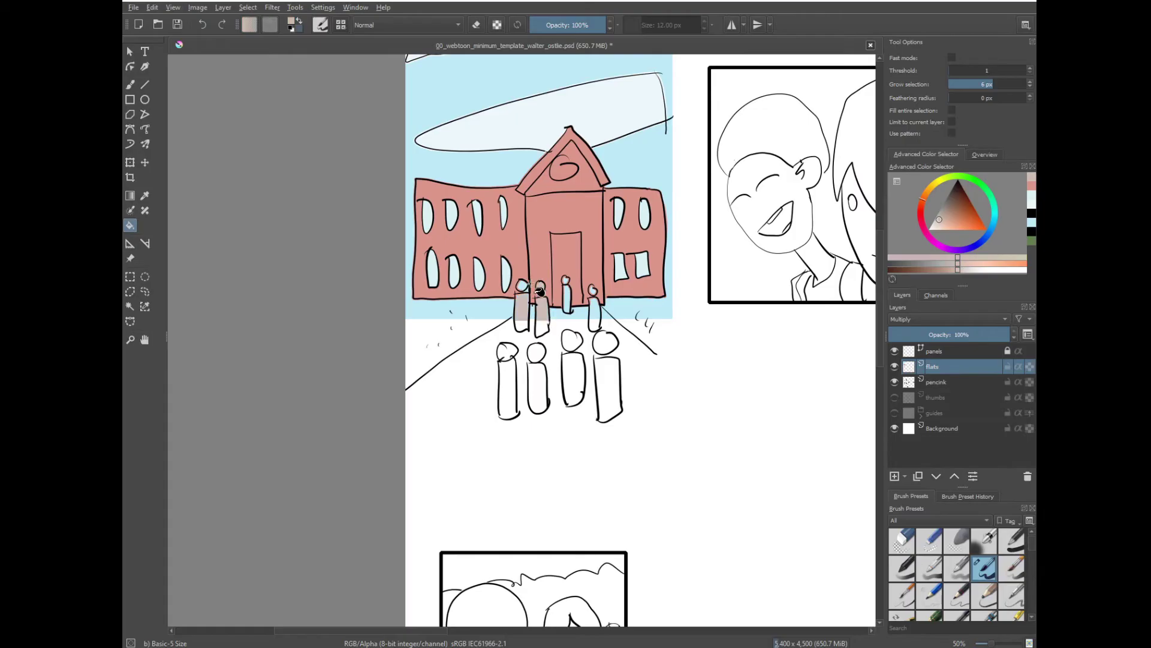
left_click(529, 376)
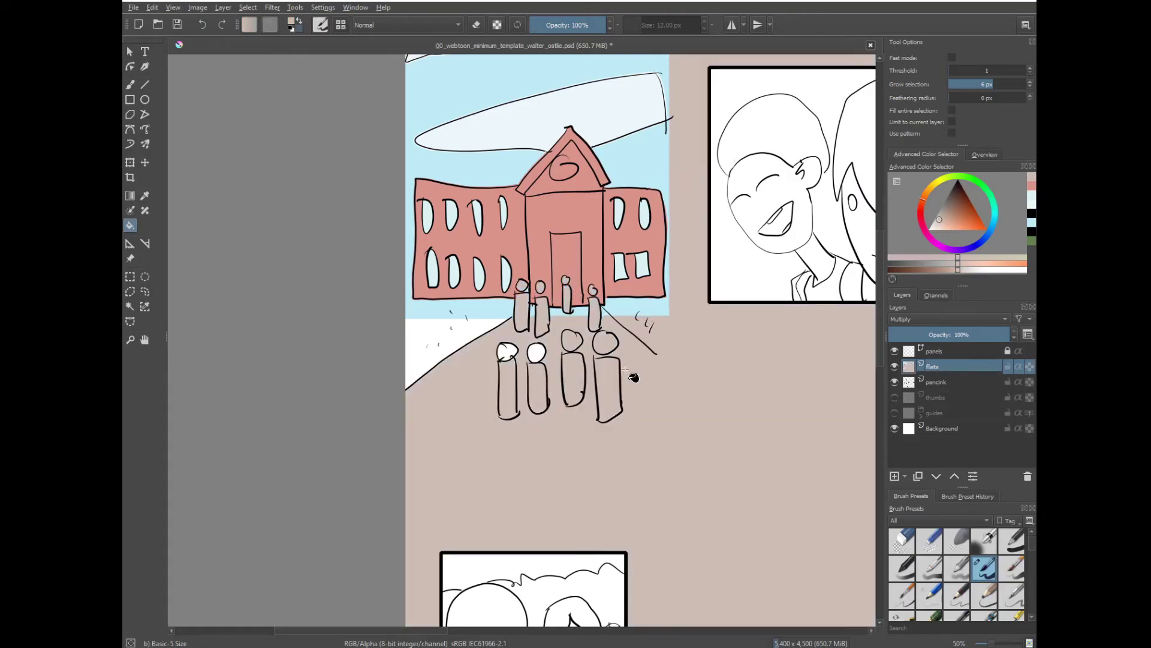
key("ctrl+z")
left_click(605, 343)
left_click(572, 341)
left_click(571, 389)
left_click(537, 352)
left_click(508, 351)
key("ctrl+z")
key("ctrl+z")
key("ctrl+z")
left_click(577, 376)
left_click(537, 352)
left_click(507, 351)
key("ctrl+z")
key("ctrl+z")
key("ctrl+z")
Fill the heads of the two left front-row children with the same greyish beige.
left_click(537, 352)
left_click(507, 351)
left_click(575, 371)
key("ctrl+z")
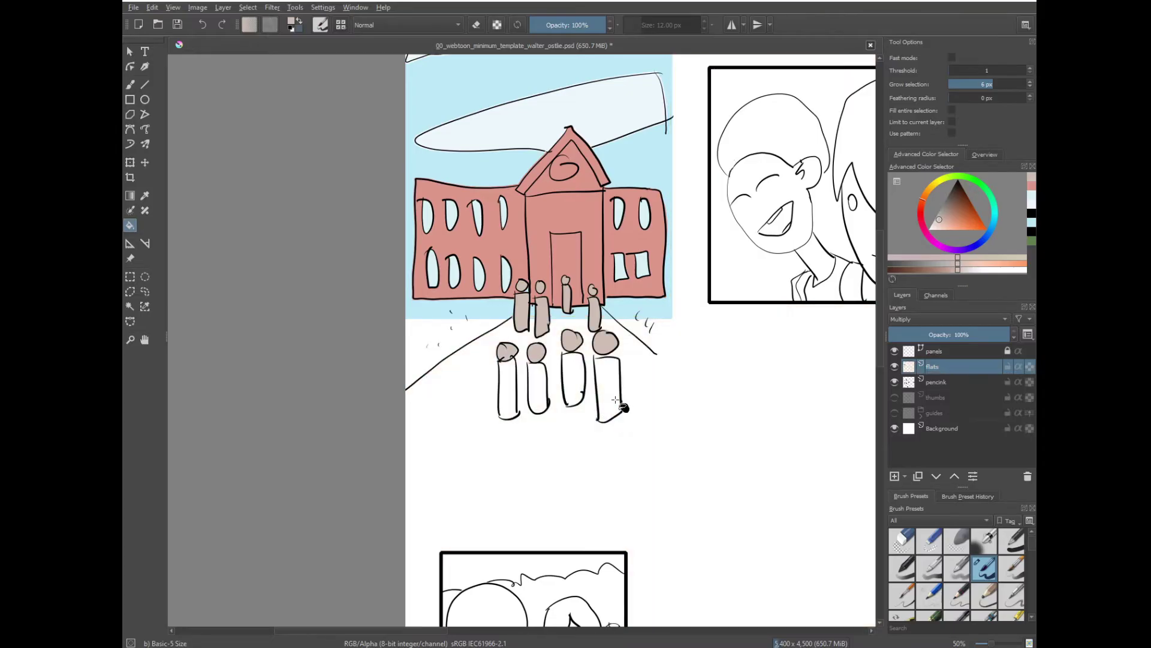
Close the gap in the right front-row child's body outline with black ink on the pencink layer.
left_click(936, 382)
key("b")
left_click(957, 181)
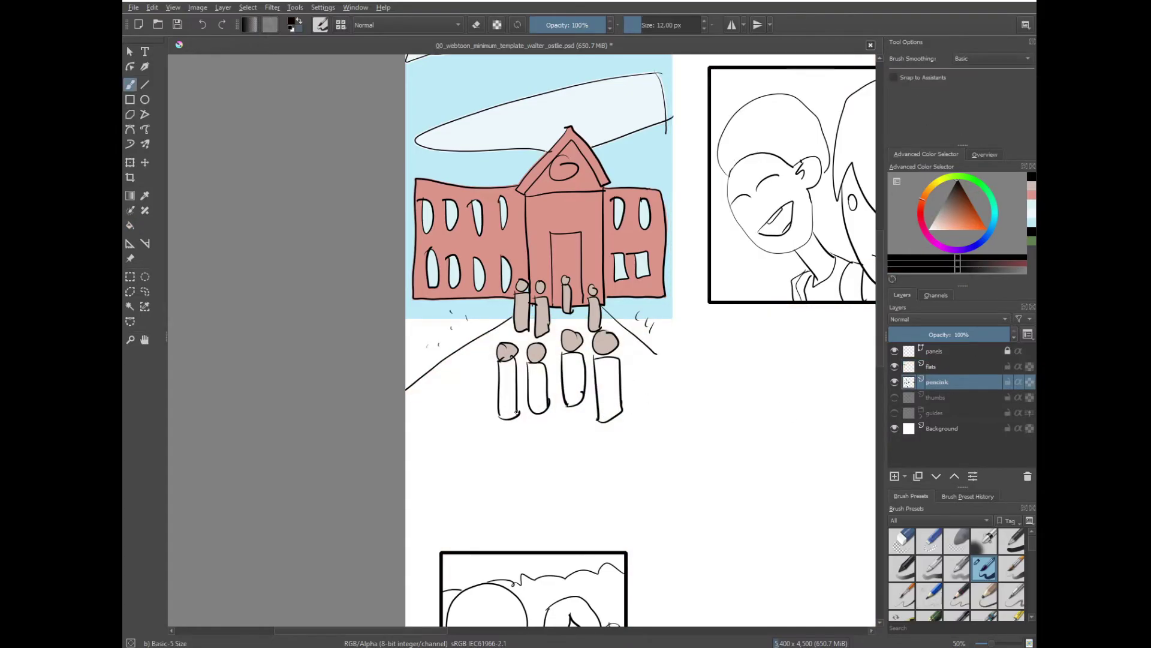
Fill the bodies of the four front-row children on the flats layer with the greyish beige of their heads.
left_click(937, 366)
key("f")
left_click(606, 345, "ctrl")
left_click(612, 375)
left_click(574, 379)
left_click(538, 387)
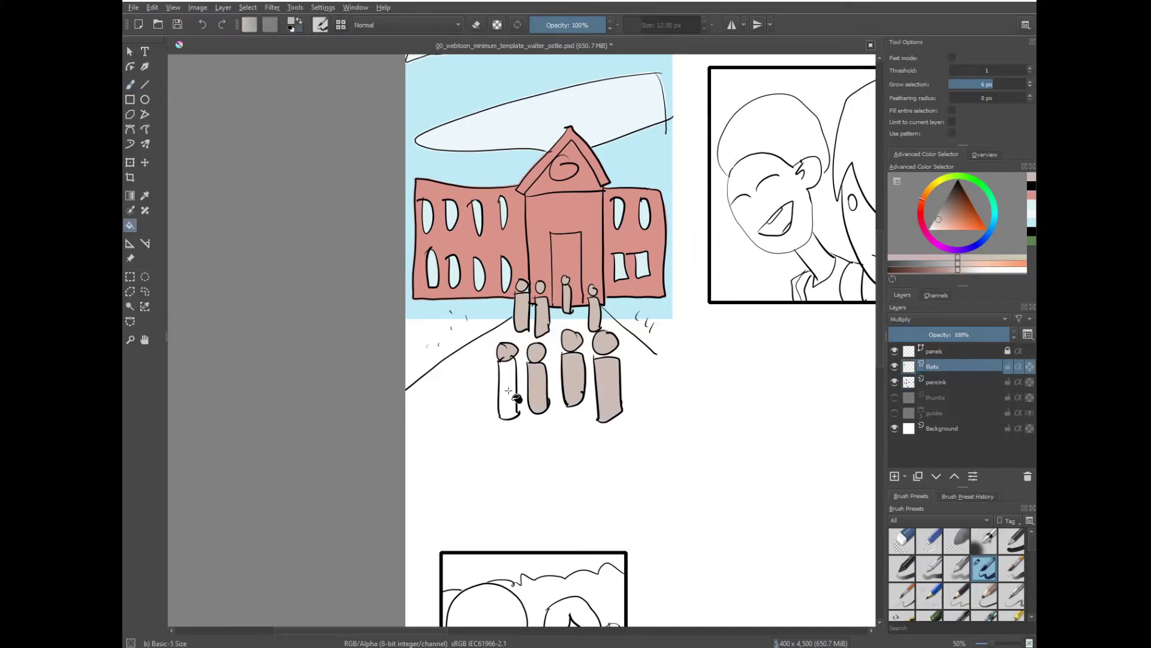
left_click(509, 393)
Ink the outer edges of the lawns below the school in black and fill both lawns with green.
left_click(954, 384)
key("d")
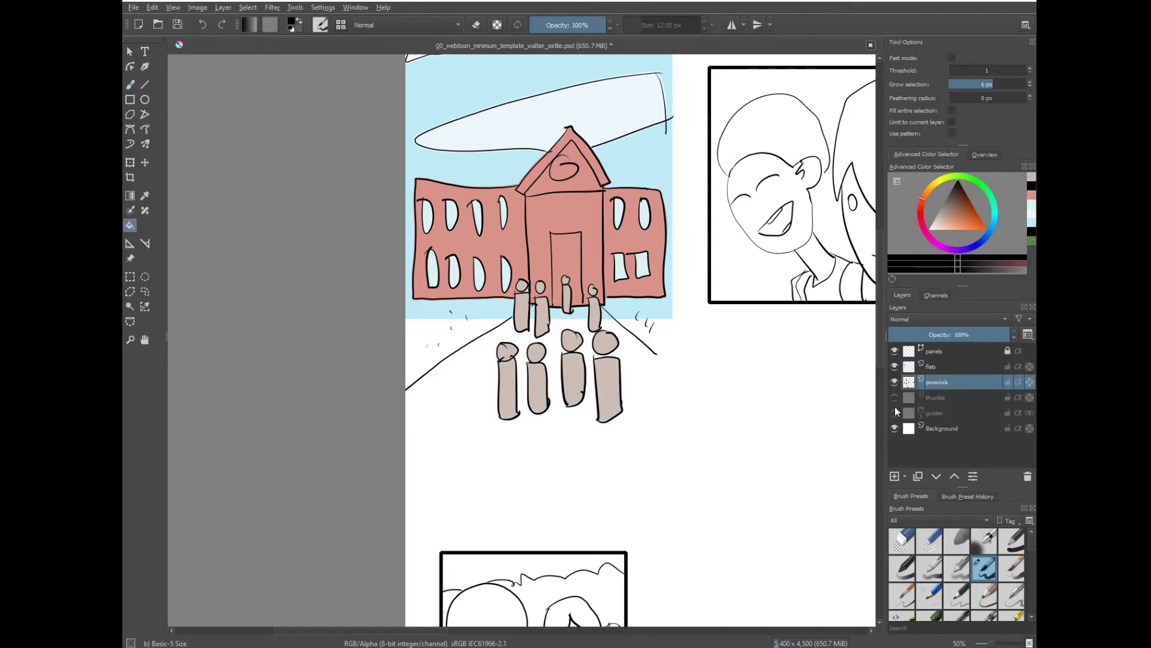
left_click(894, 412)
key("b")
mouse_move(656, 298)
left_mouse_down()
mouse_move(656, 357)
mouse_move(658, 342)
left_mouse_up()
left_click(959, 202)
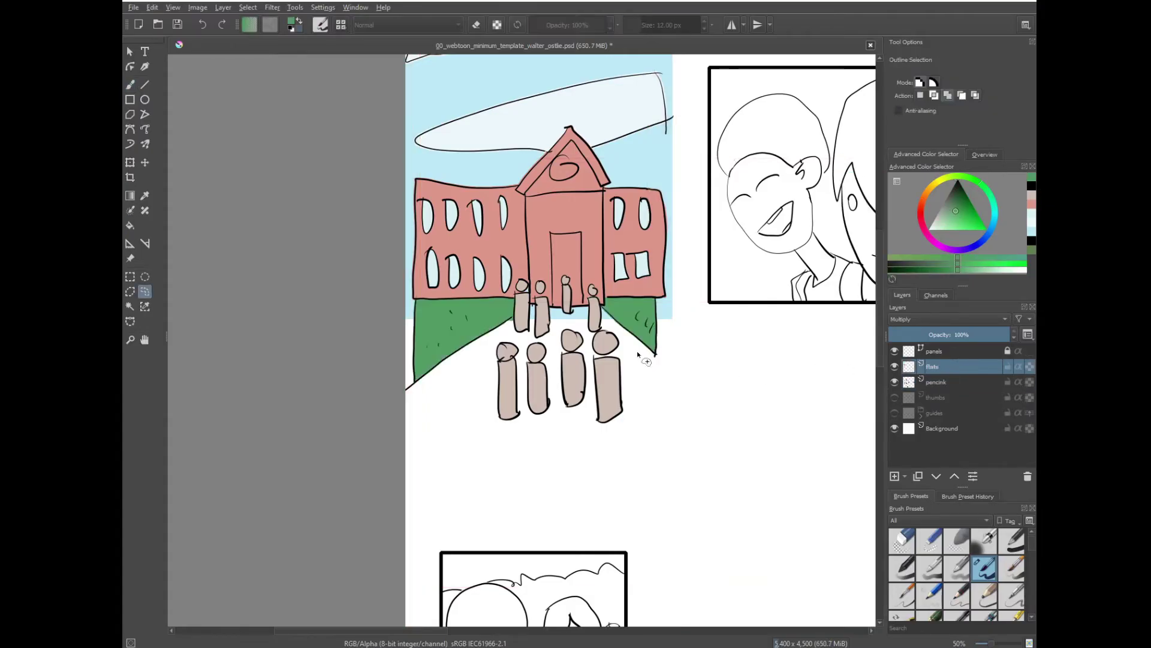
Make a freehand selection around the path in front of the school, fill it with light grey and clear the selection.
mouse_move(494, 322)
left_mouse_down()
mouse_move(401, 403)
mouse_move(608, 465)
mouse_move(640, 329)
left_mouse_up()
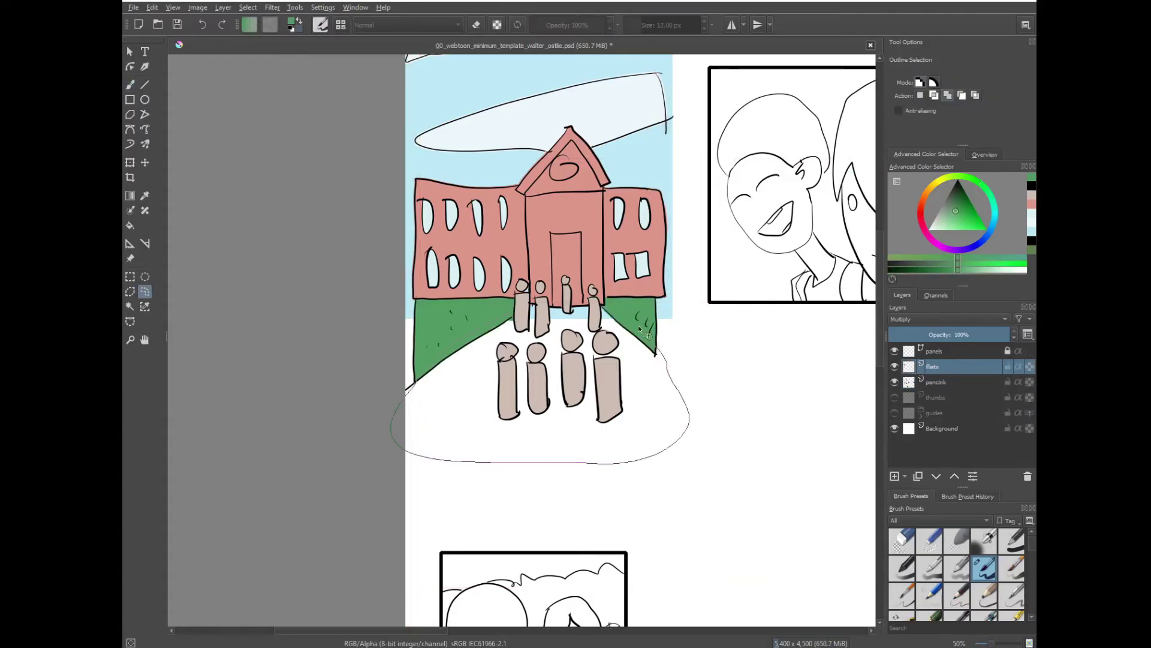
left_click_drag(554, 290, 522, 306)
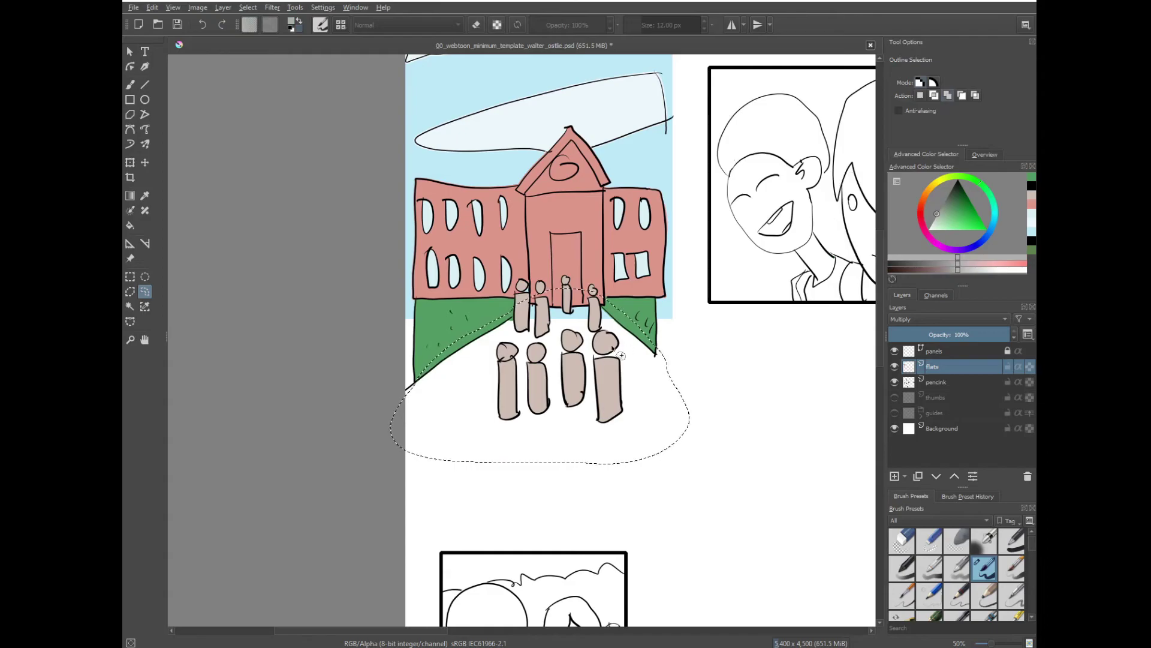
key("f")
left_click(648, 355)
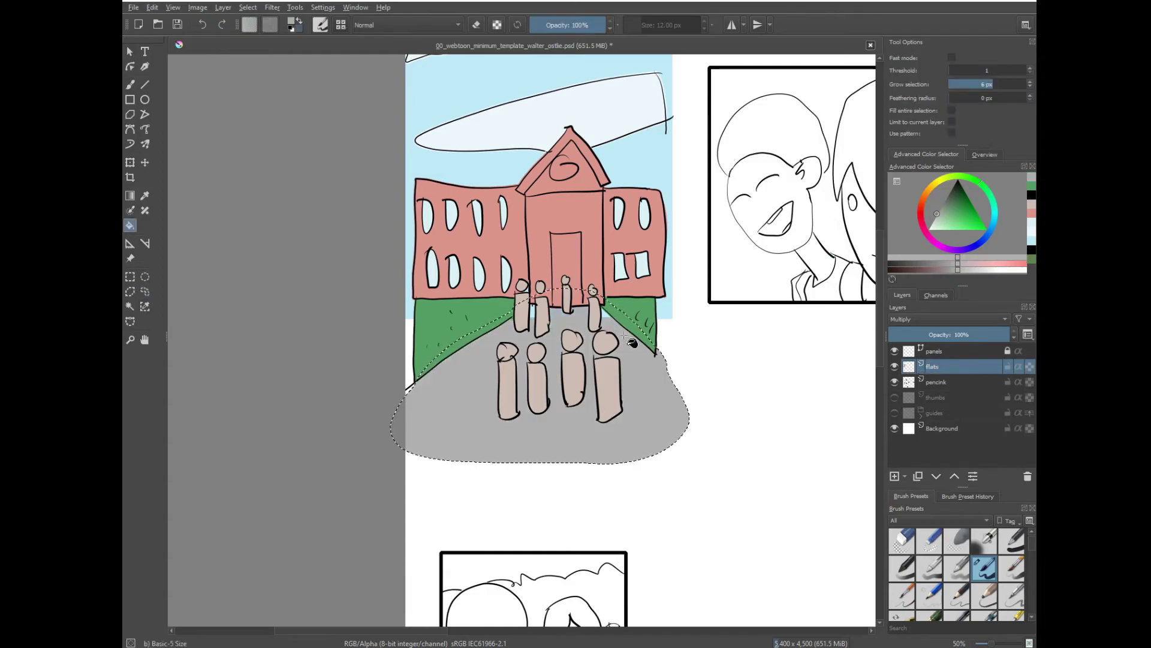
key("ctrl+shift+a")
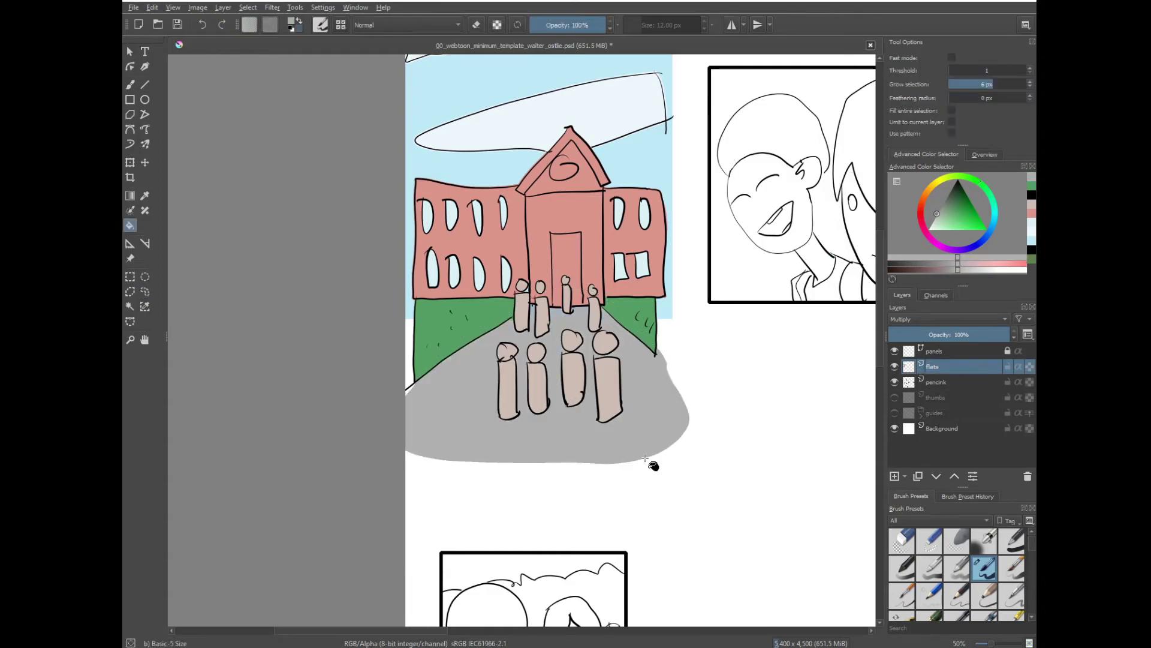
Select the rectangular panel with the two kids below the school scene and fill it with pale cyan.
scroll(695, 444, "down", 5)
key("ctrl+r")
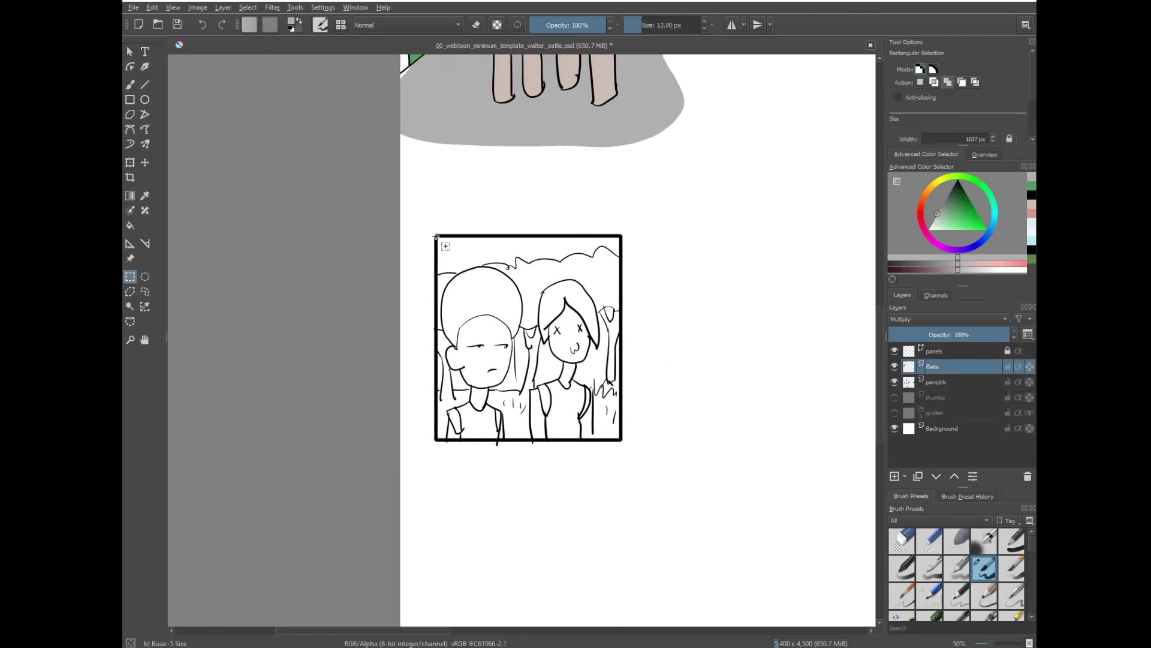
left_click_drag(436, 237, 621, 440)
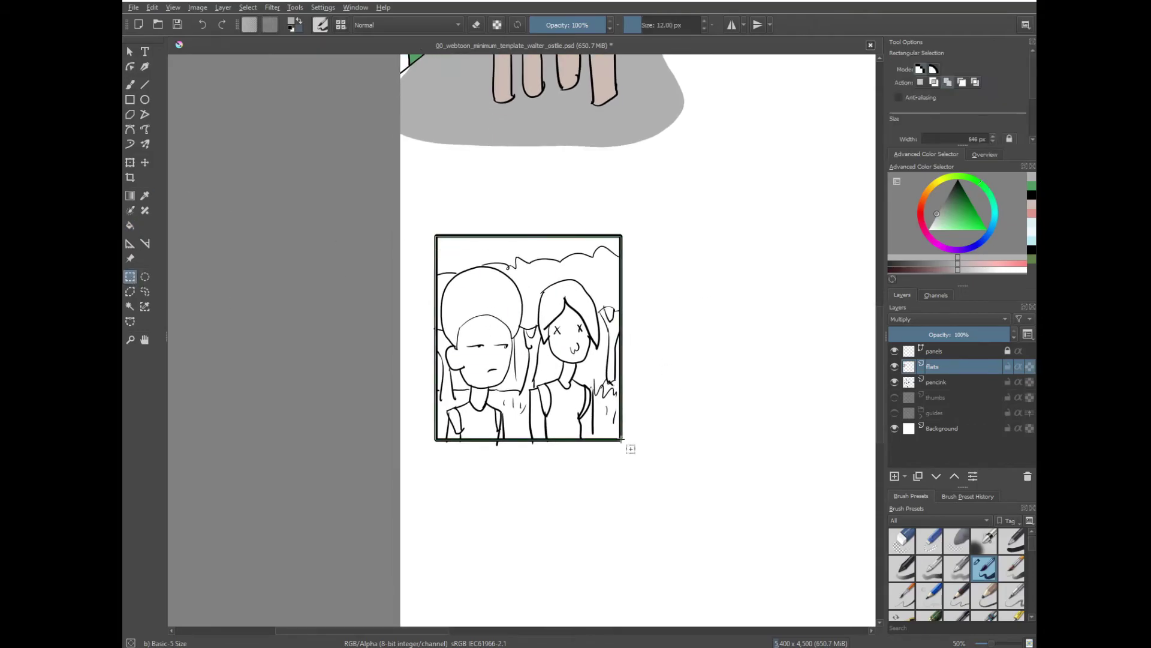
left_click(994, 212)
left_click(936, 227)
key("shift+BackSpace")
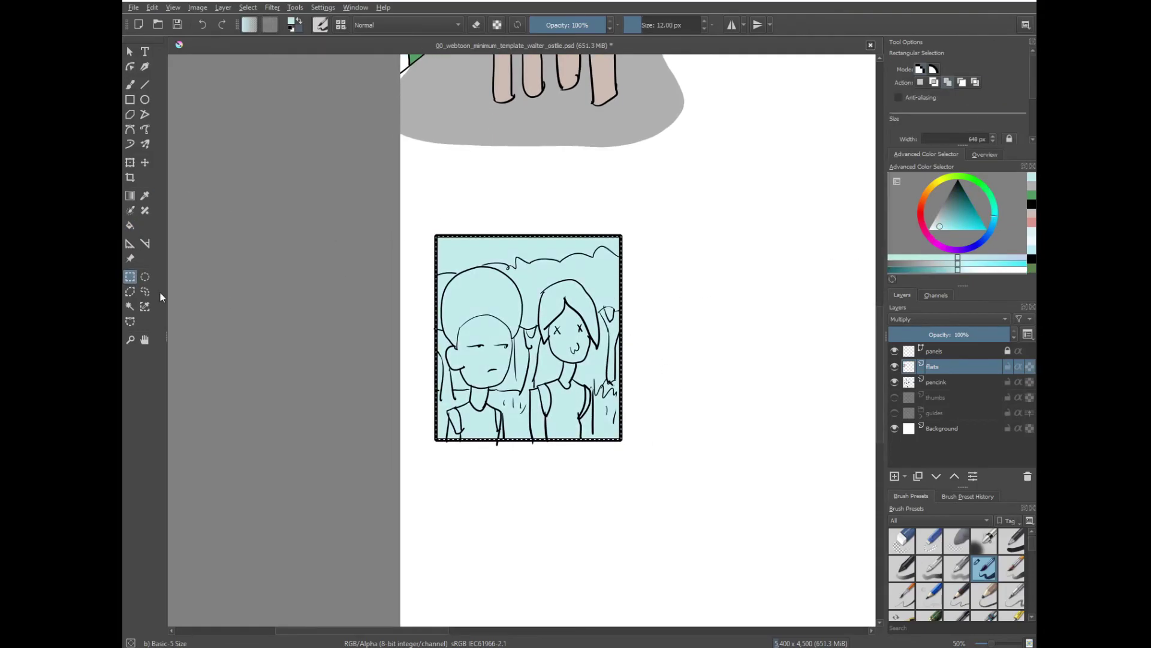
Fill the boy's hair with dark brown and his face and neck with reddish brown in the lower panel.
left_click(921, 206)
left_click(959, 196)
left_click(958, 191)
key("f")
left_click(492, 293)
left_click(954, 206)
left_click(487, 360)
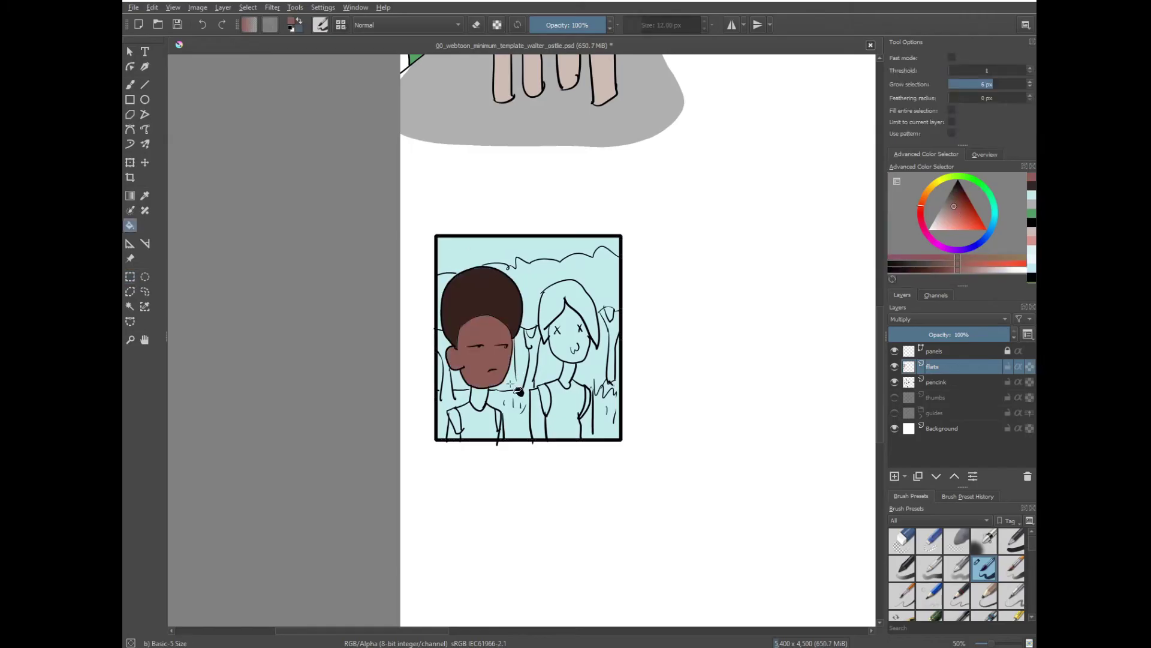
left_click(479, 398)
Fill the boy's shirt with muted blue, and his two backpack straps and the girl's first strap with grey.
left_click(986, 238)
left_click(479, 423)
left_click(946, 204)
left_click(456, 421)
left_click(498, 418)
left_click(544, 400)
Fill the girl's shirt and sleeves with light pink and her second backpack strap with the same grey.
left_click(928, 236)
left_click(944, 222)
left_click(565, 414)
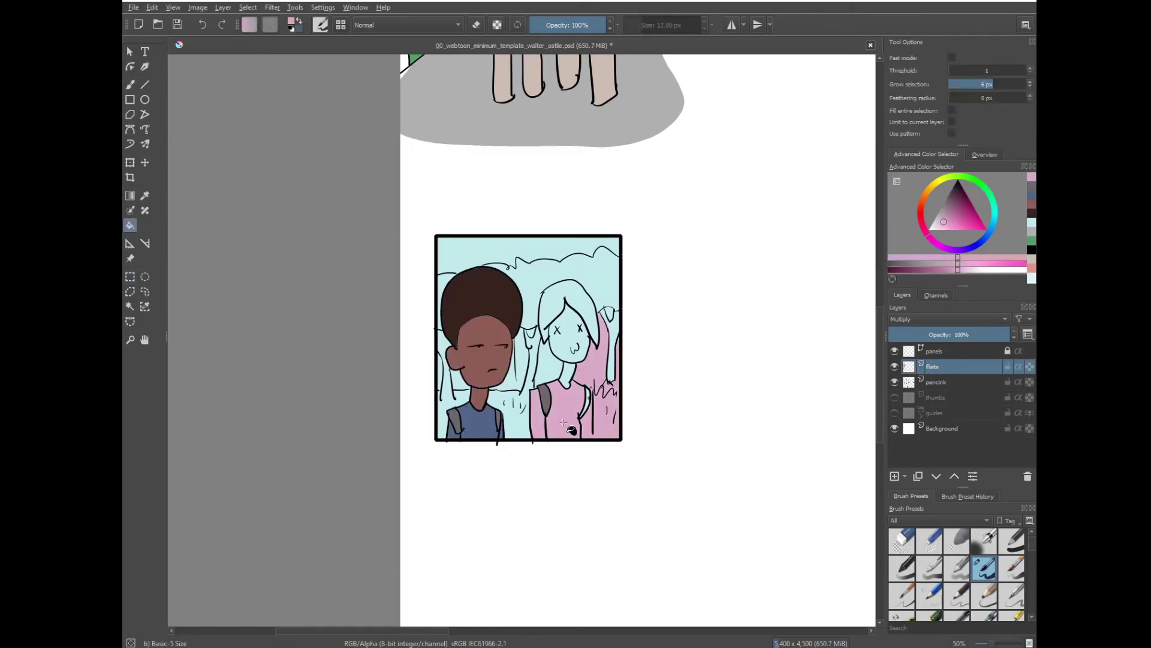
left_click(145, 292)
left_click_drag(593, 397, 591, 391)
key("f")
left_click(538, 414)
left_click(544, 399, "ctrl")
left_click(588, 398)
Fill the girl's face and neck with pale pink and her hair with orange-red.
left_click(921, 216)
left_click(938, 224)
left_click(569, 345)
left_click(924, 208)
left_click(569, 294)
Fill the trees' foliage behind the two kids with dark green and the grass with light green.
left_click(981, 184)
left_click(952, 206)
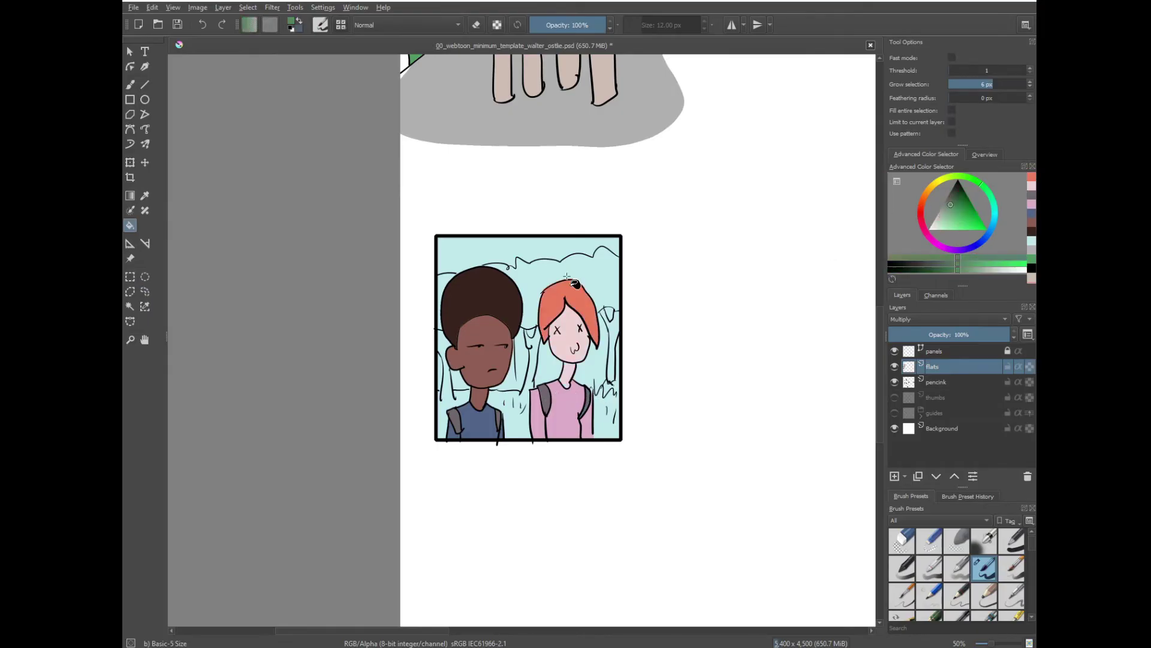
left_click(558, 273)
left_click(946, 222)
left_click(607, 420)
left_click(516, 418)
Choose a dark reddish brown and fill the tree trunk areas behind the two kids.
left_click(921, 206)
left_click(953, 199)
left_click(610, 348)
left_click(520, 366)
left_click(547, 367)
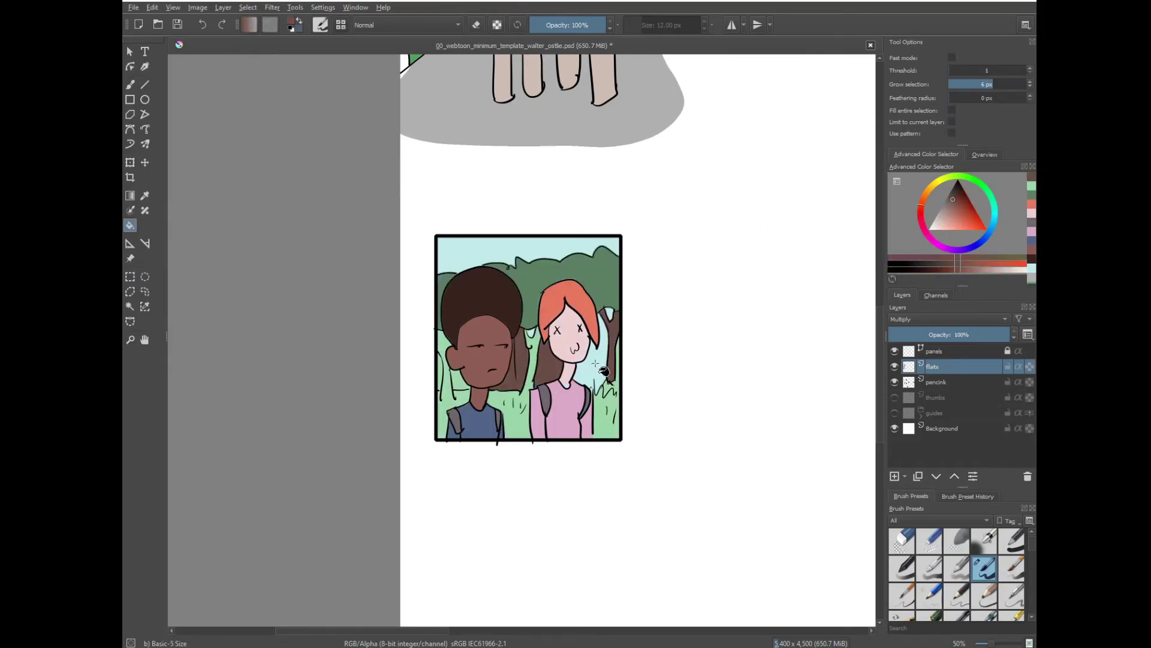
left_click(594, 367)
Select the remaining unfilled trunk areas freehand, fill them with the same brown and clear the selections.
left_click(144, 291)
key("f")
left_click(447, 360)
key("ctrl+shift+a")
left_click(145, 292)
left_click_drag(549, 354, 551, 369)
key("f")
left_click(533, 359)
key("ctrl+shift+a")
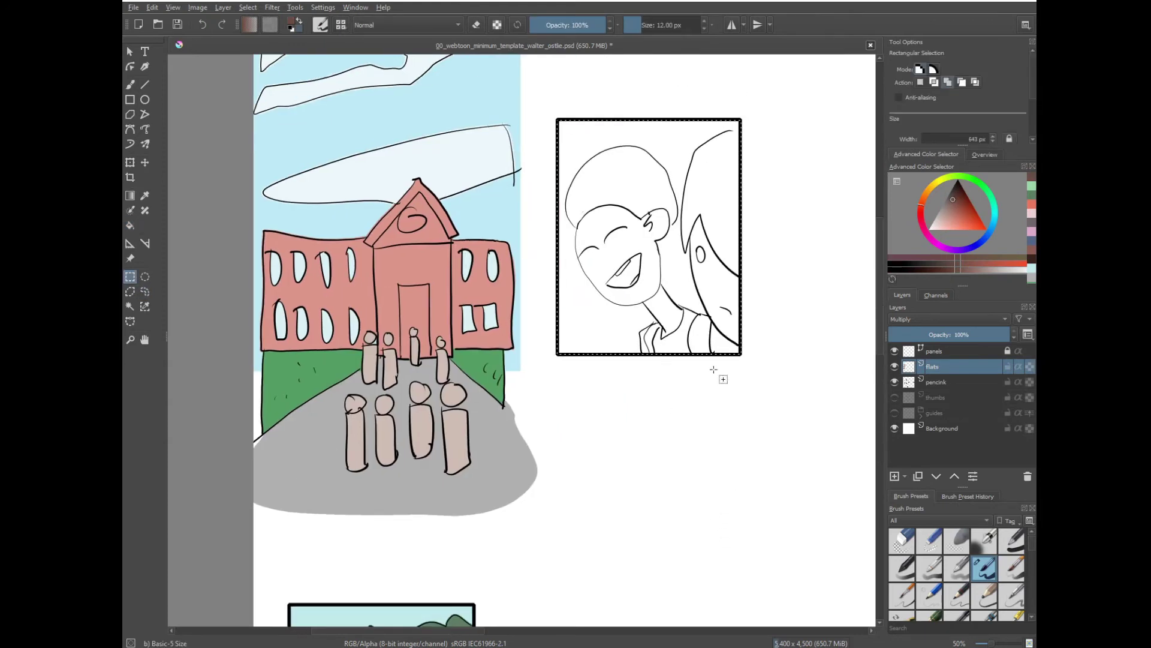
Fill the selected panel beside the school scene with the dark foliage green and clear the selection.
key("f")
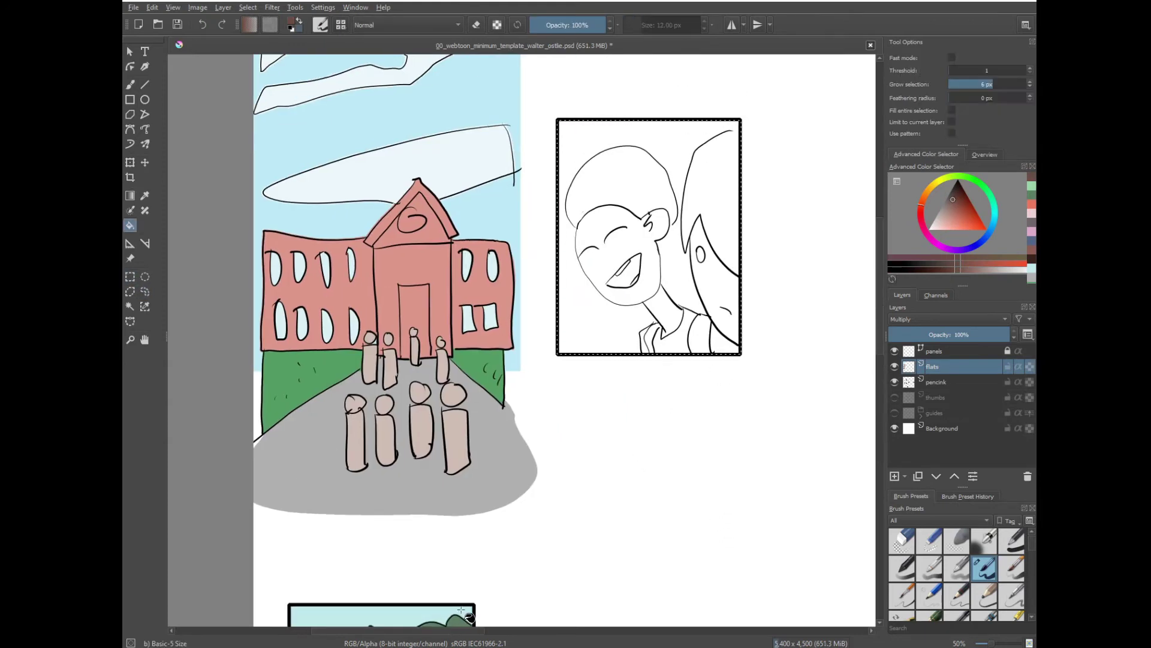
left_click(1032, 195)
left_click(680, 156)
left_click(615, 246)
left_click(714, 288)
left_click(666, 315)
key("ctrl+shift+a")
left_click(152, 8)
left_click(708, 16)
left_click_drag(705, 481, 702, 368)
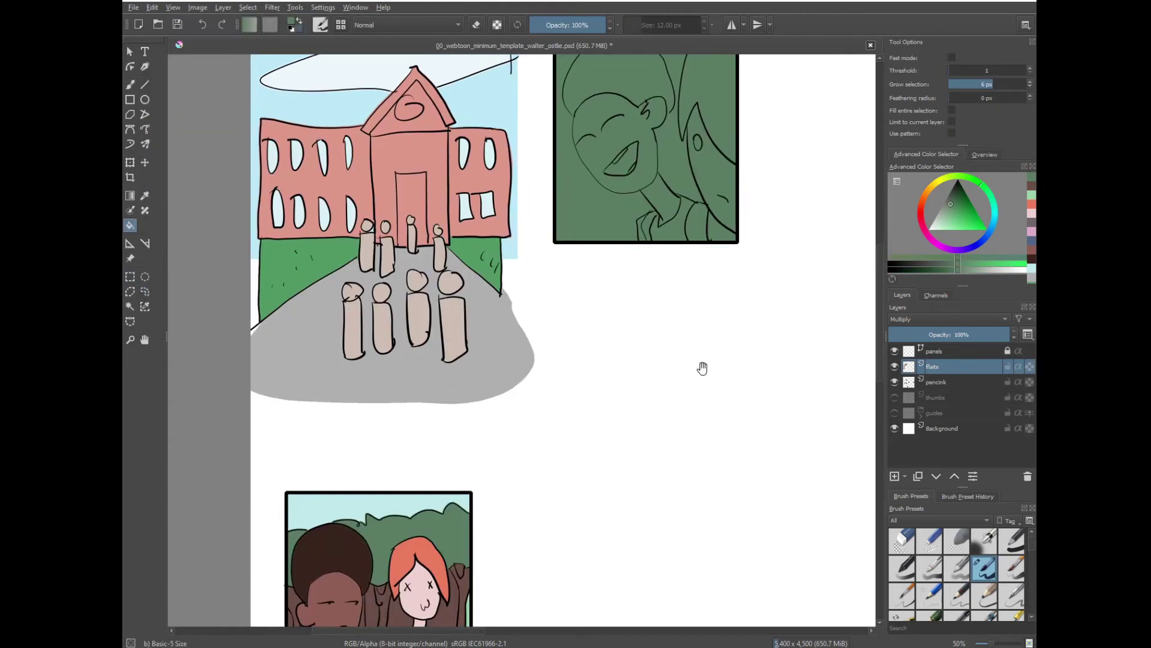
left_click(432, 544, "ctrl")
left_click(713, 123)
key("ctrl+z")
left_click_drag(742, 180, 725, 246)
key("l")
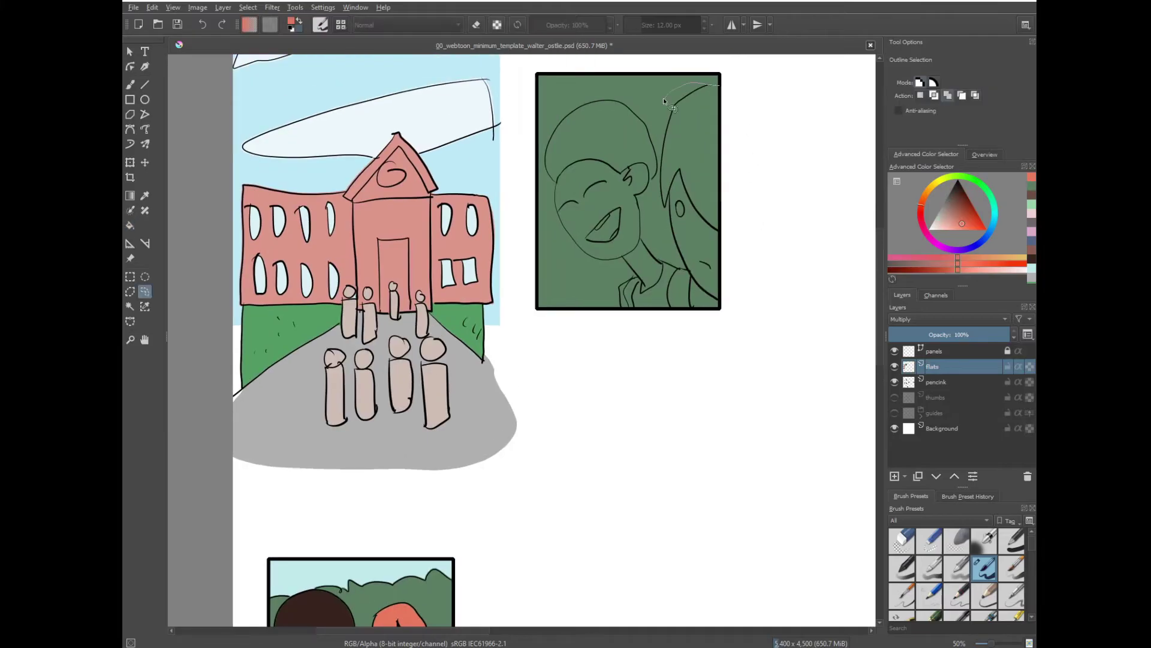
key("f")
key("ctrl+shift+a")
key("l")
key("f")
left_click(708, 146)
key("ctrl+shift+a")
key("ctrl+z")
key("ctrl+z")
key("ctrl+z")
Ink a black line on the pencink layer closing the girl's hair outline along the panel border beside the school.
left_click(948, 381)
key("b")
left_click(720, 96, "ctrl")
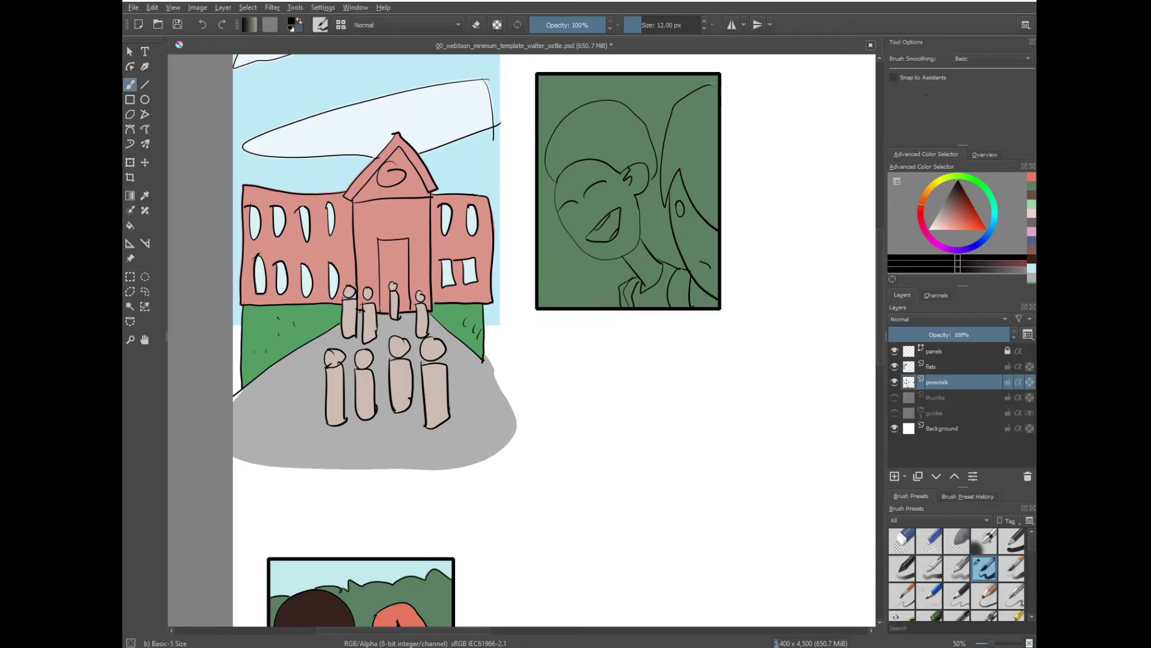
left_click_drag(711, 85, 718, 131)
Fill the girl's hair in the laughing boy's panel on the flats layer with the orange-red from the lower panel.
left_click(953, 367)
key("f")
left_click(706, 120)
key("ctrl+z")
left_click(415, 614, "ctrl")
left_click(701, 144)
Fill the girl's face with pale pink, her eye with white and the laughing boy's face with reddish brown.
scroll(702, 257, "down", 1)
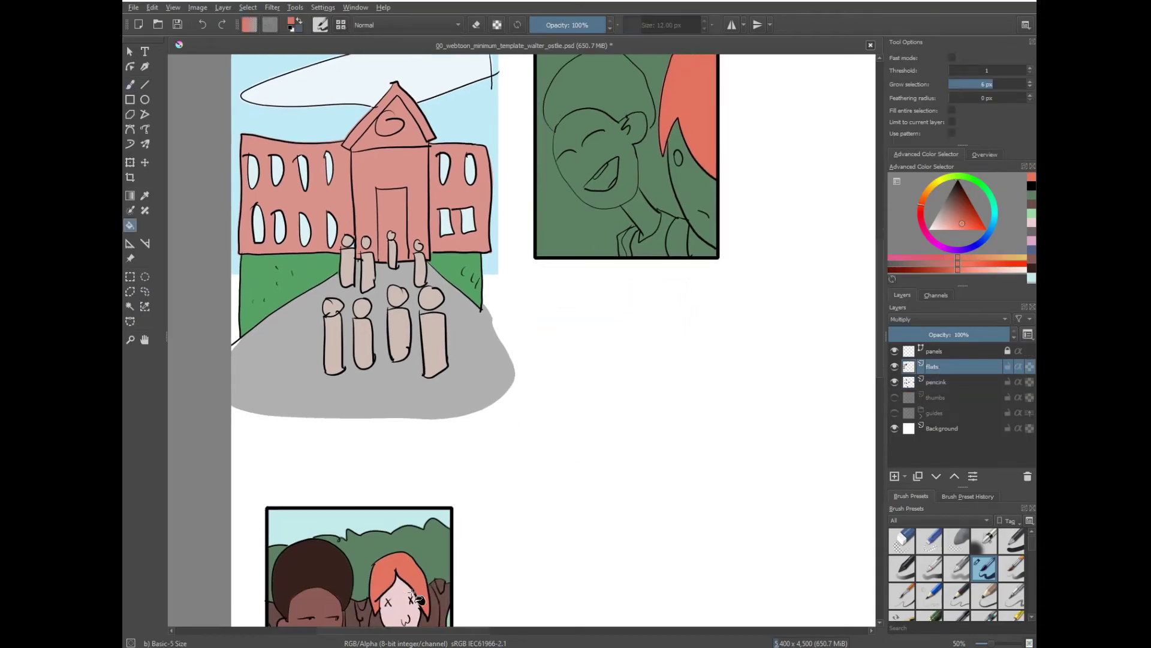
left_click(396, 605, "ctrl")
left_click(705, 210)
left_click(318, 606, "ctrl")
left_click(593, 150)
Select the laughing boy's hair freehand and fill it on the flats layer with the dark brown from the lower panel.
left_click(318, 567, "ctrl")
left_click(642, 161)
left_click(936, 382)
key("ctrl+z")
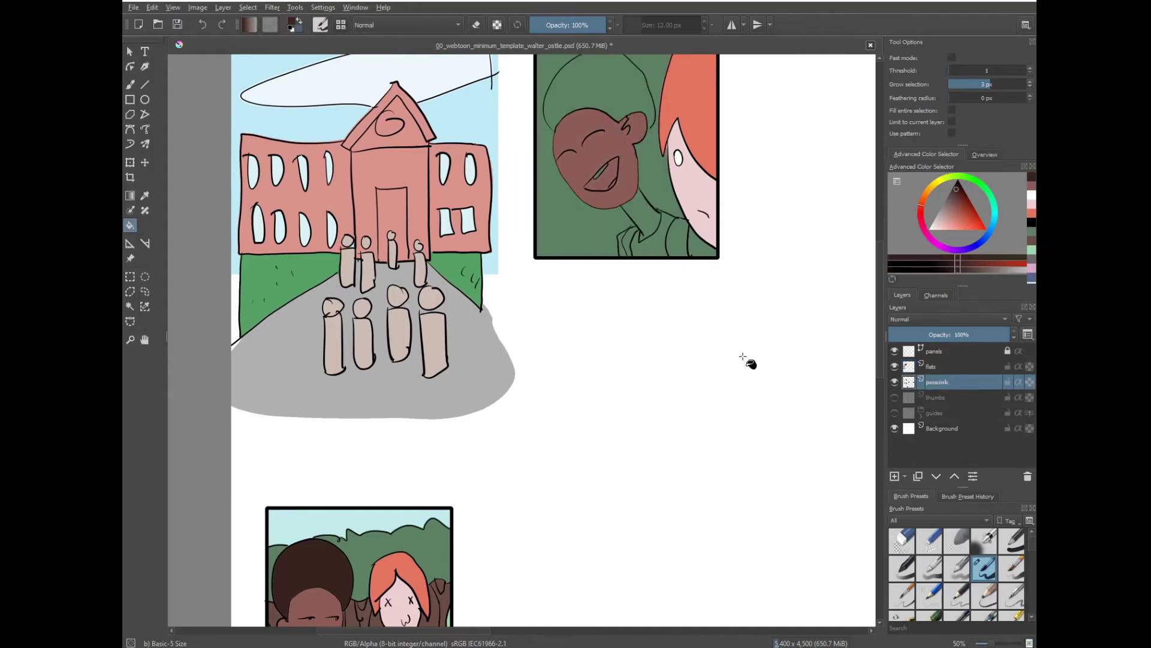
left_click_drag(688, 258, 694, 404)
key("plus")
key("plus")
left_click_drag(802, 308, 663, 412)
key("l")
left_click_drag(660, 259, 665, 285)
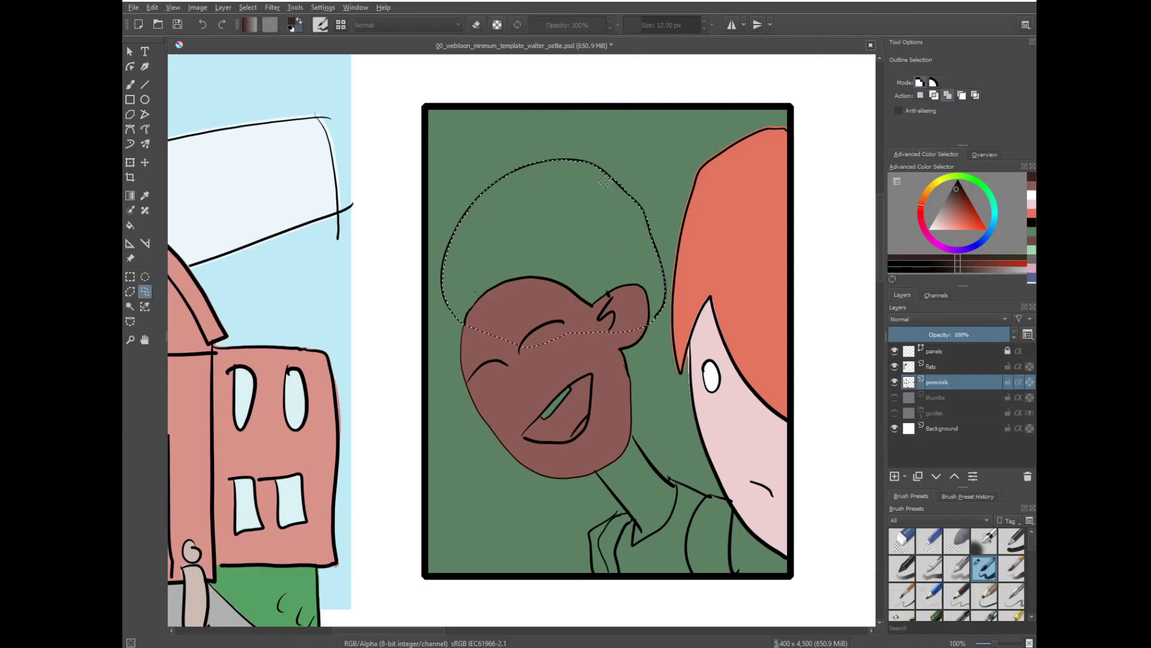
key("f")
key("ctrl+shift+a")
key("Page_Up")
left_click(644, 261)
Fill the laughing boy's teeth with off-white and his neck, bounded by a freehand selection, with the face's reddish brown.
left_click(935, 227)
left_click(556, 404)
left_click(619, 430, "ctrl")
left_click(643, 485)
key("ctrl+z")
key("l")
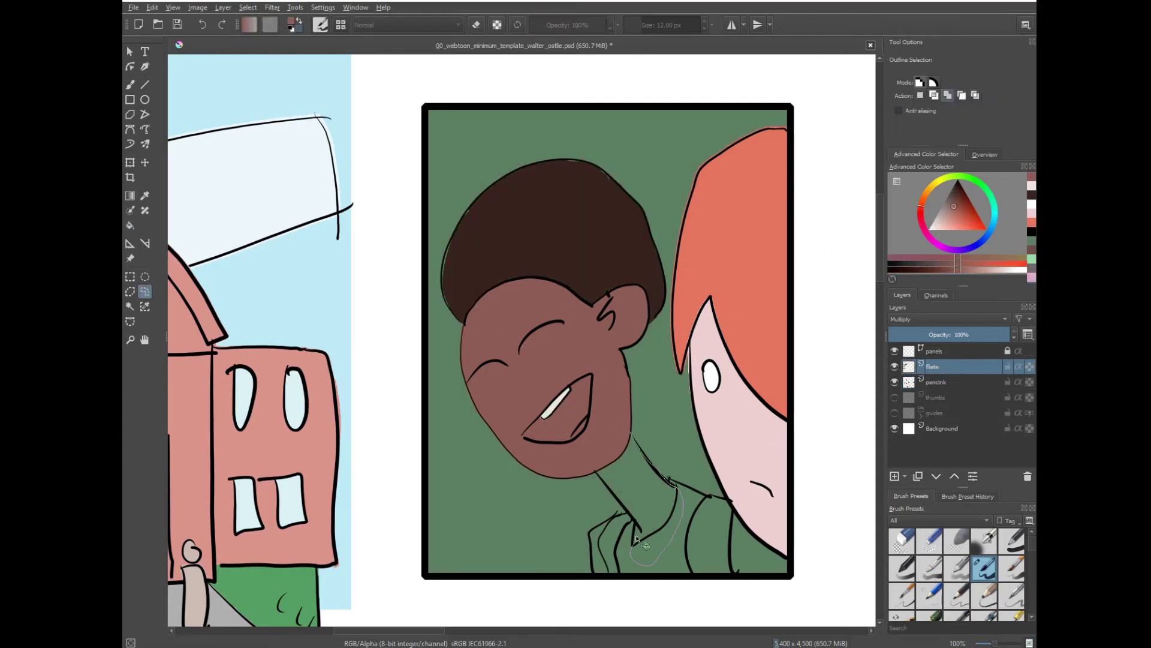
key("f")
left_click(641, 482)
key("ctrl+shift+a")
Fill the laughing boy's shirt with the muted blue and his backpack straps with the grey from the lower panel.
left_click_drag(710, 473, 704, 431)
key("minus")
key("minus")
left_click(337, 603, "ctrl")
left_click(667, 157)
left_click(716, 161)
left_click(638, 161)
left_click(391, 586, "ctrl")
left_click(692, 154)
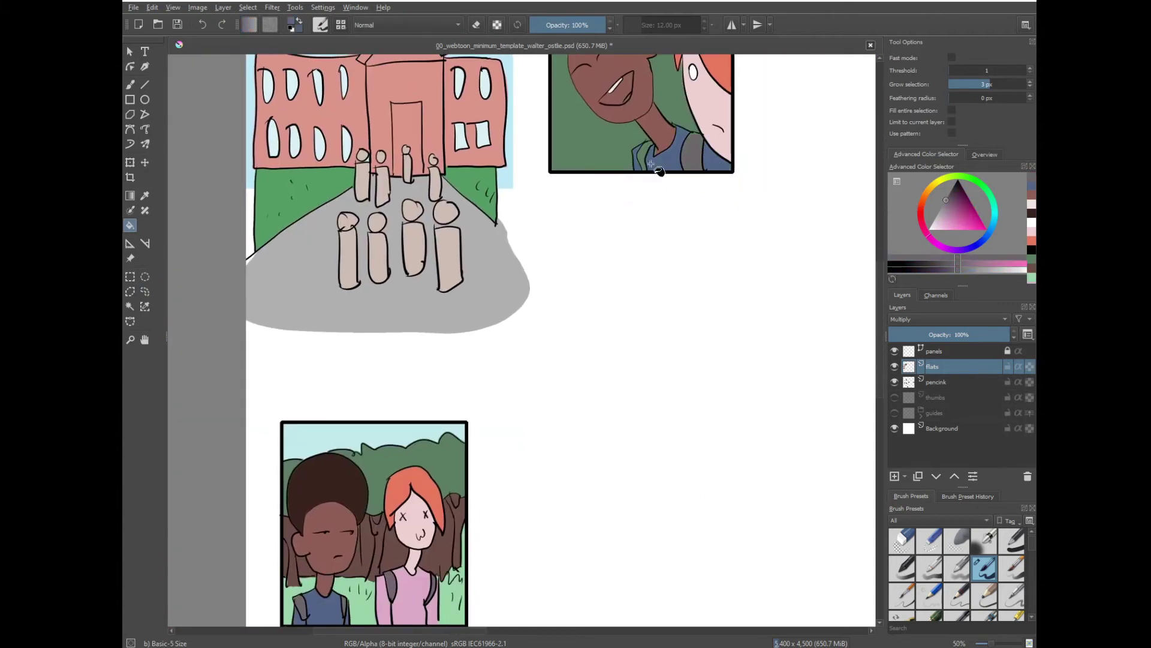
Select the lower part of the laughing boy's panel freehand and fill its background with the tree-trunk brown.
left_click_drag(707, 208, 688, 415)
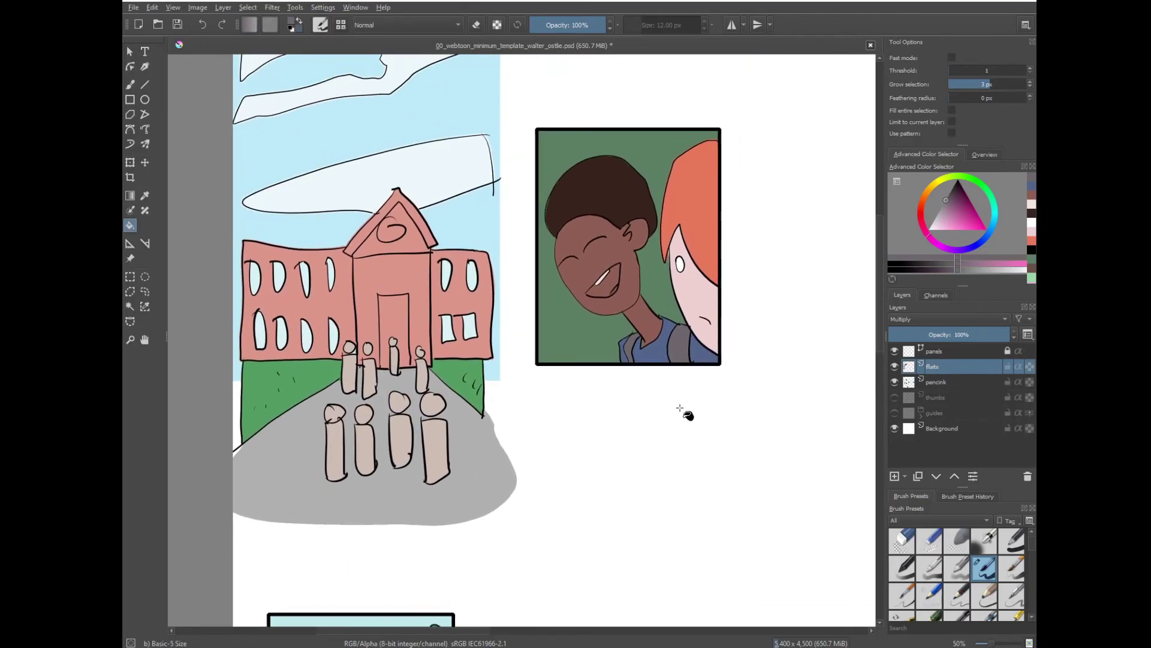
key("l")
left_click_drag(586, 400, 732, 223)
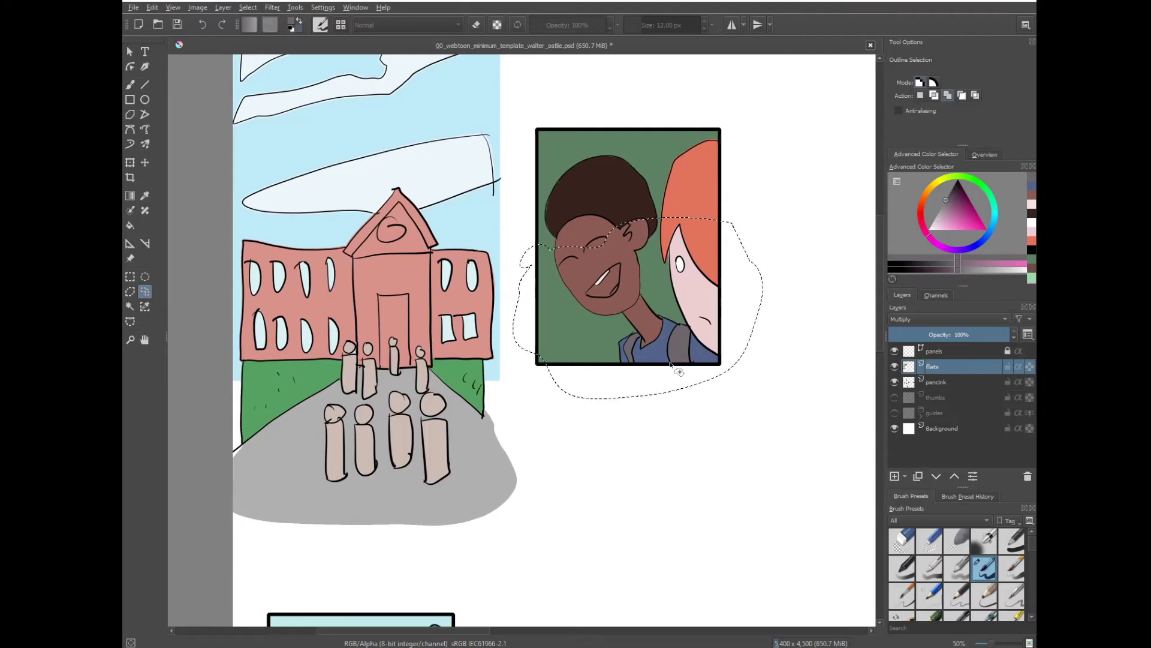
key("f")
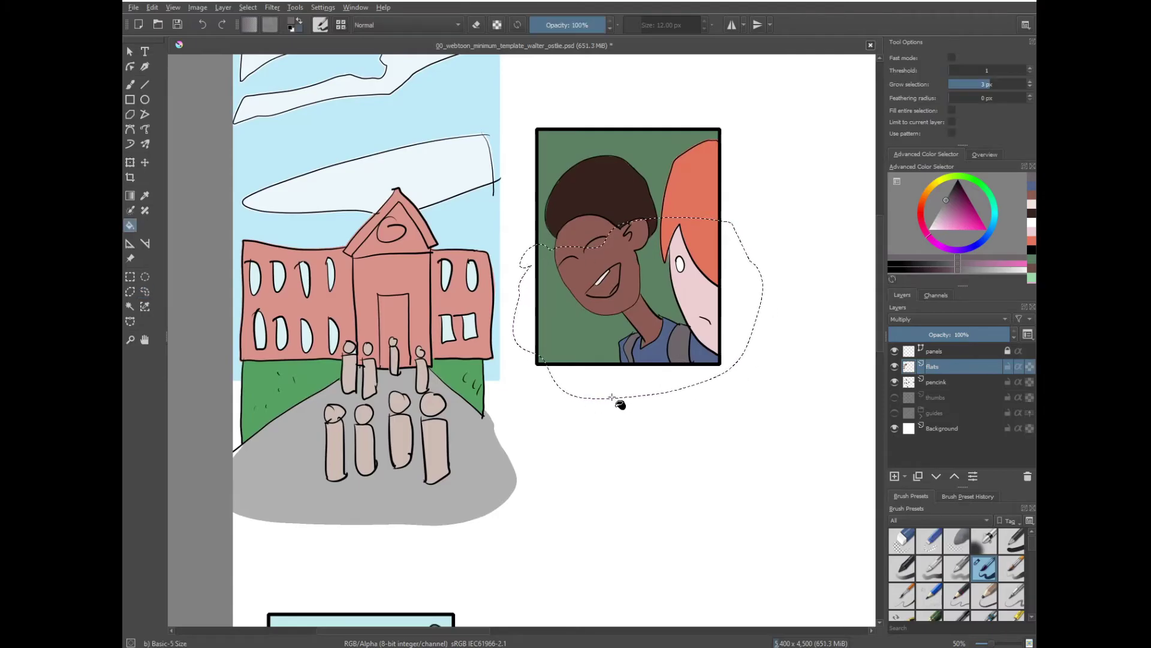
left_click(424, 618, "ctrl")
left_click_drag(563, 483, 556, 342)
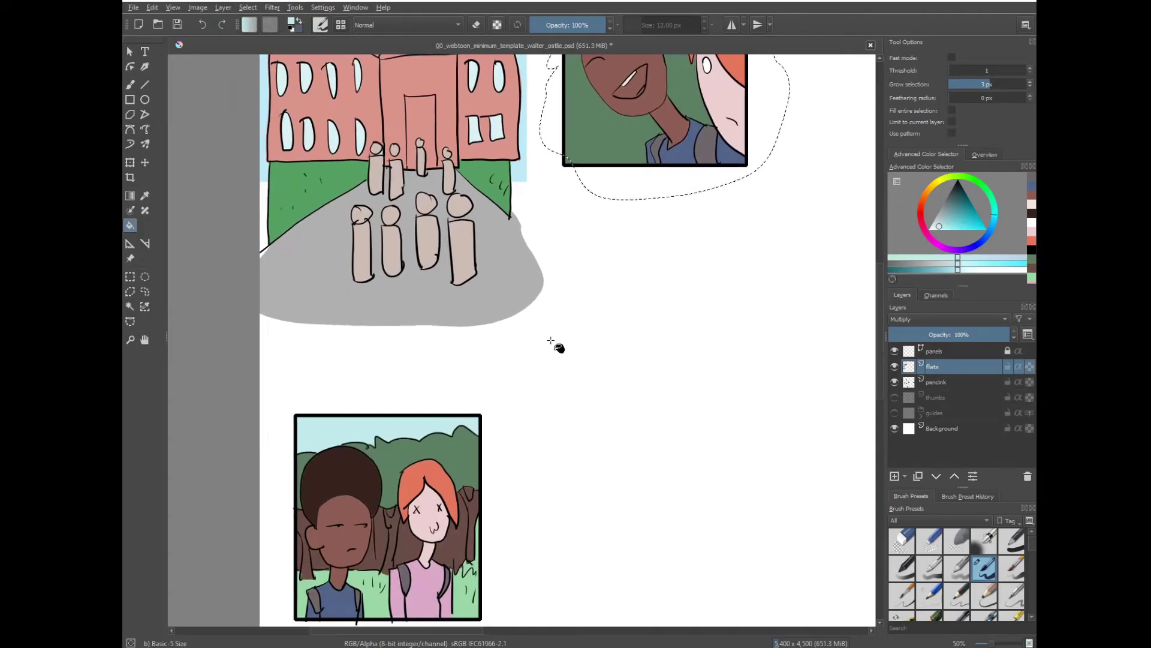
left_click(473, 496, "ctrl")
left_click(702, 127)
left_click_drag(702, 127, 648, 359)
Select a wavy strip along the top of the laughing boy's panel freehand and fill it with pale sky blue.
key("l")
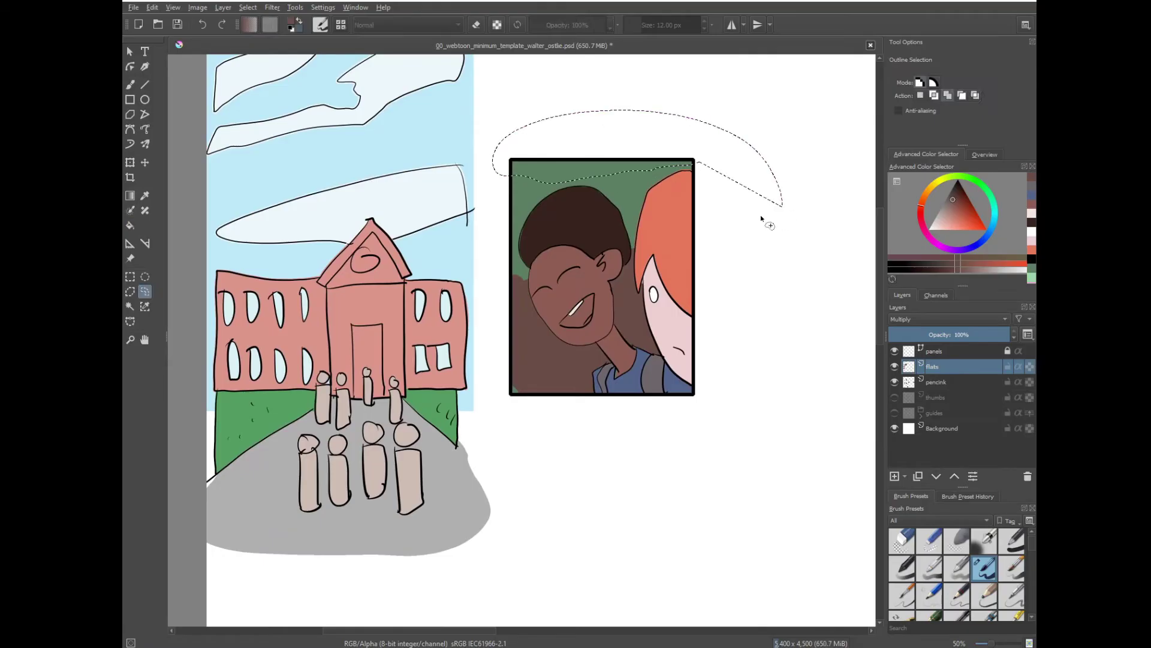
key("f")
left_click(460, 226, "ctrl")
left_click(594, 172)
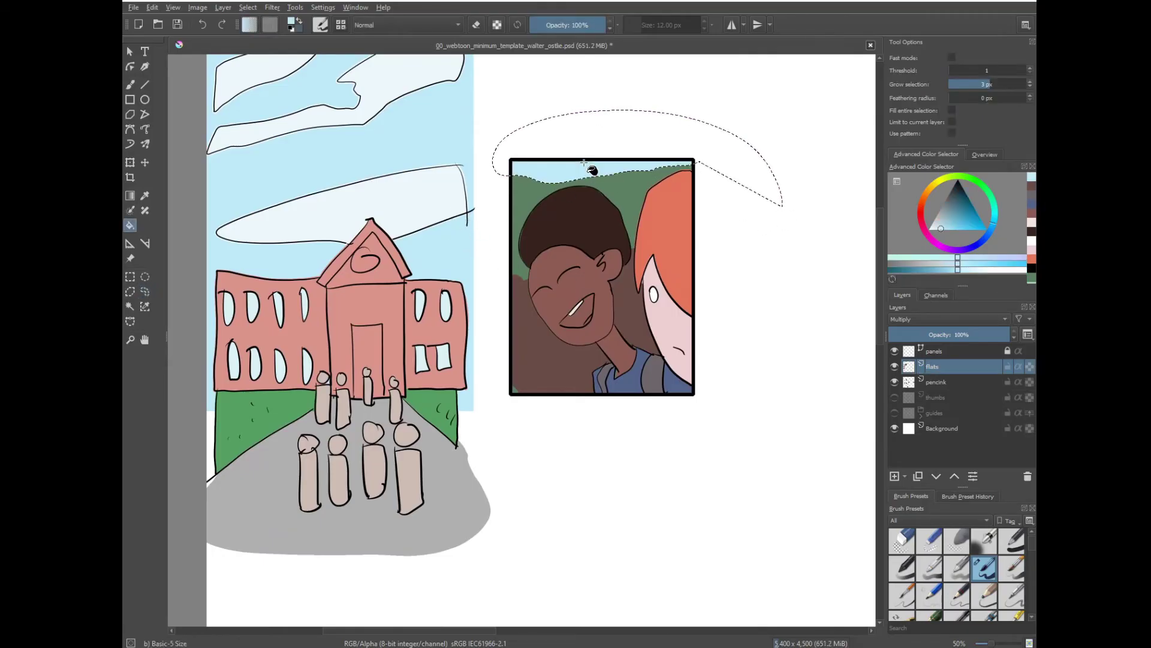
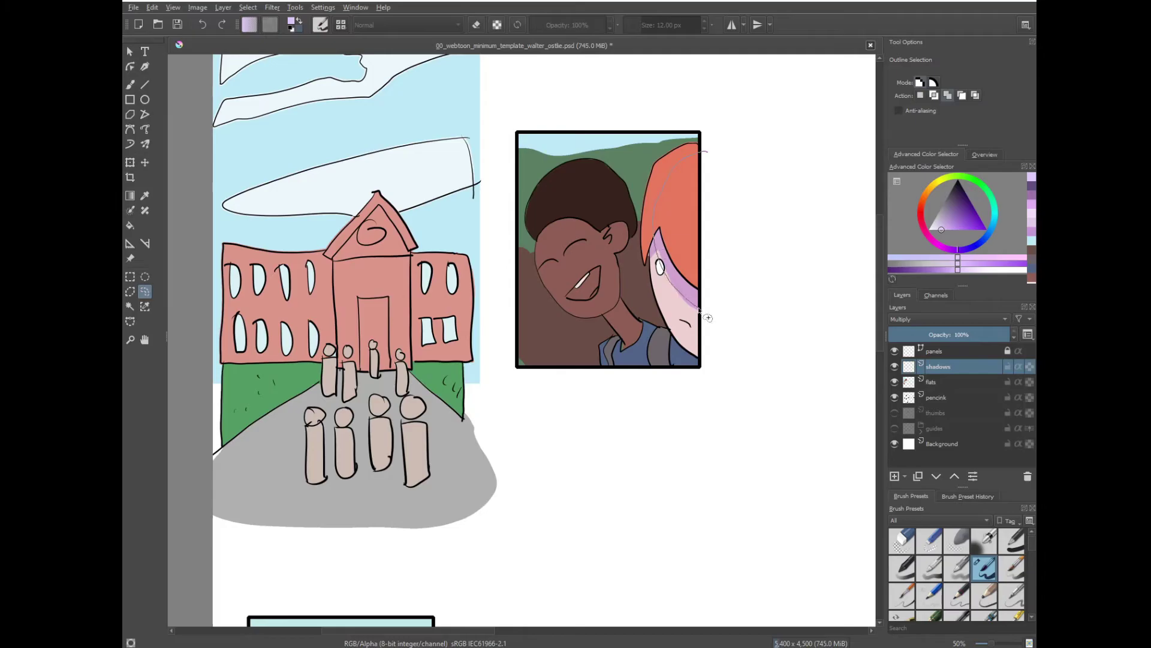
Fill the selected shadow on the red-haired girl's hair with lavender, and select and fill a matching shadow across the laughing boy.
key("f")
left_click(691, 208)
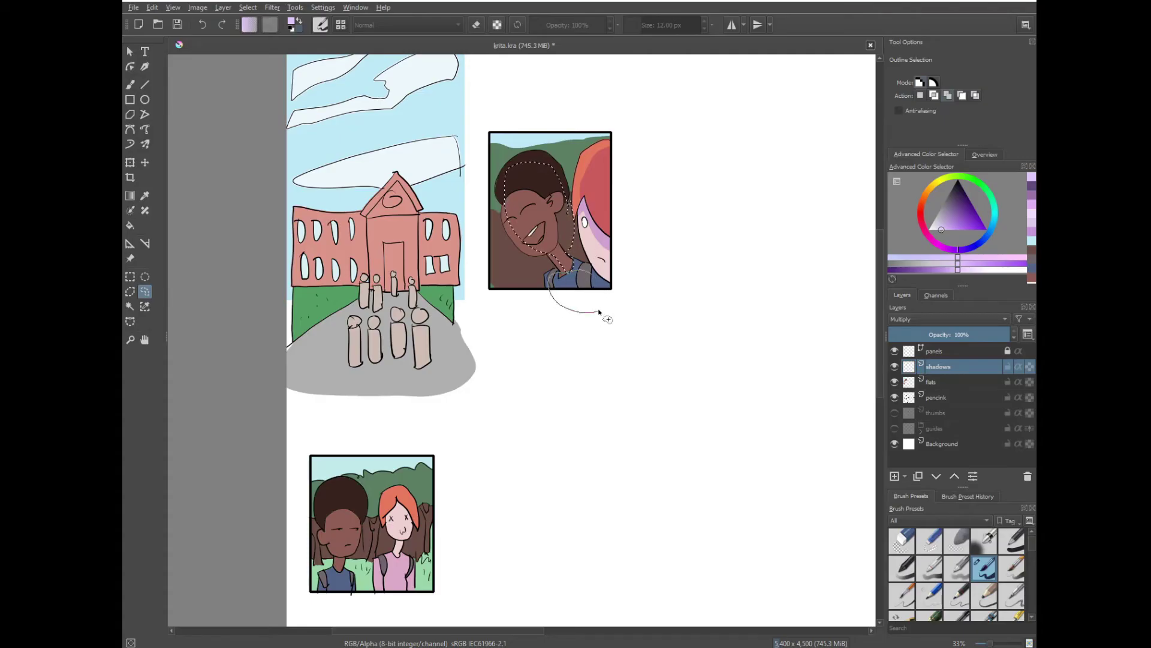
left_click_drag(599, 312, 584, 270)
key("f")
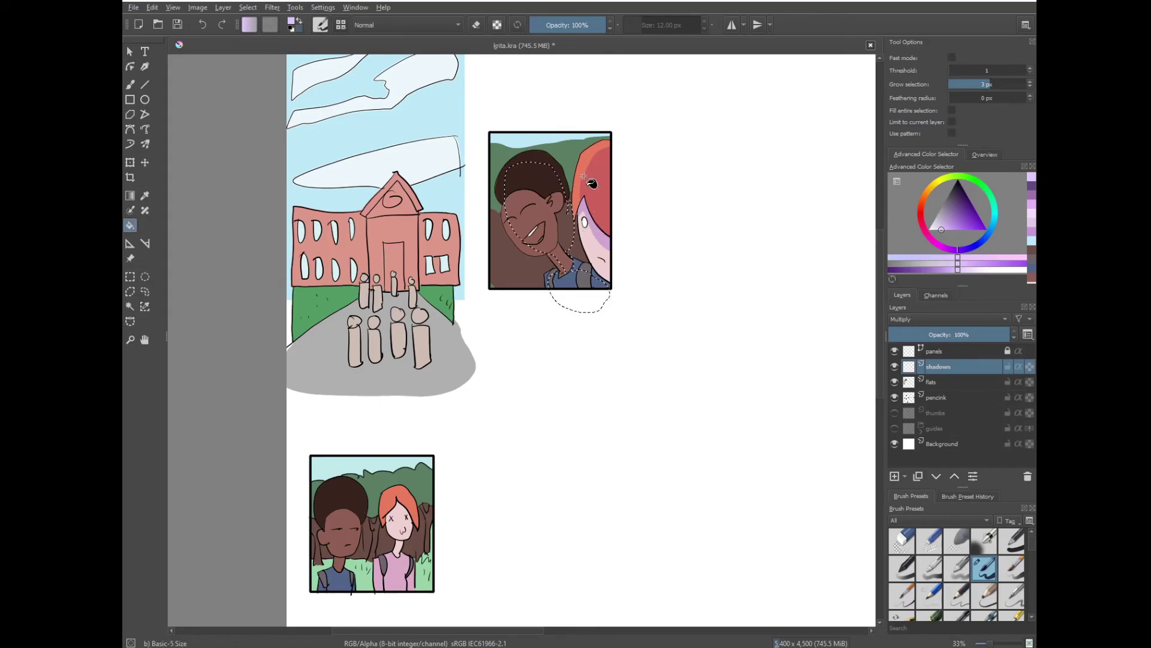
left_click(545, 213)
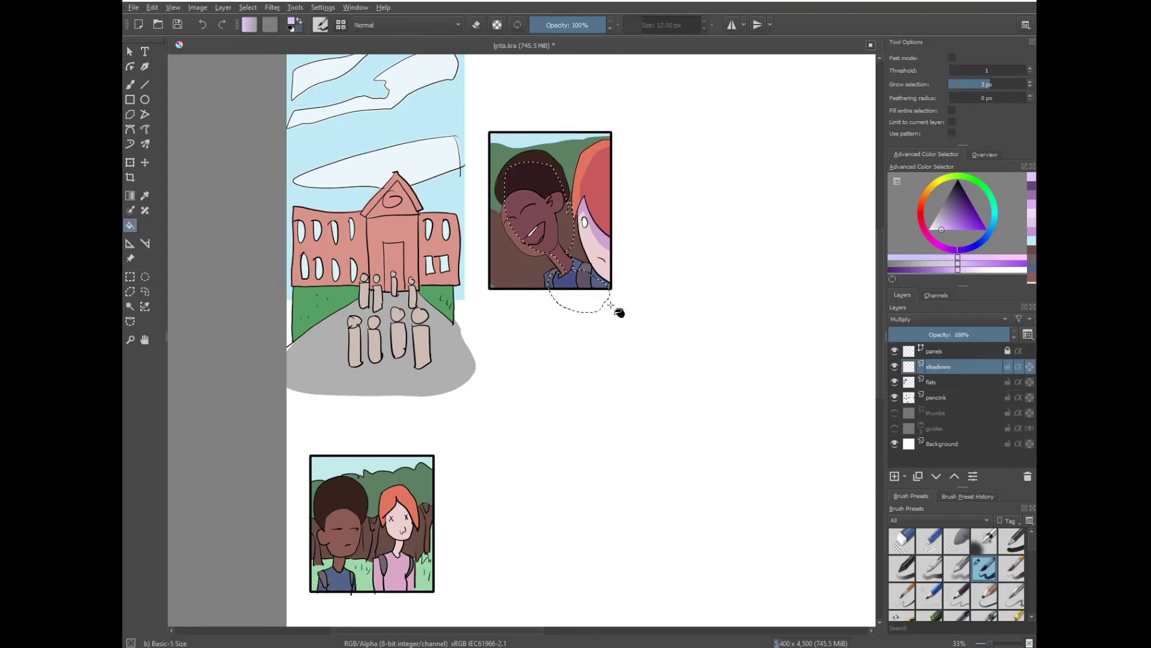
key("ctrl+shift+a")
Select a shadow area over the girl's hair, face and shirt in the lower panel freehand and fill it with lavender.
left_click_drag(646, 388, 712, 310)
key("l")
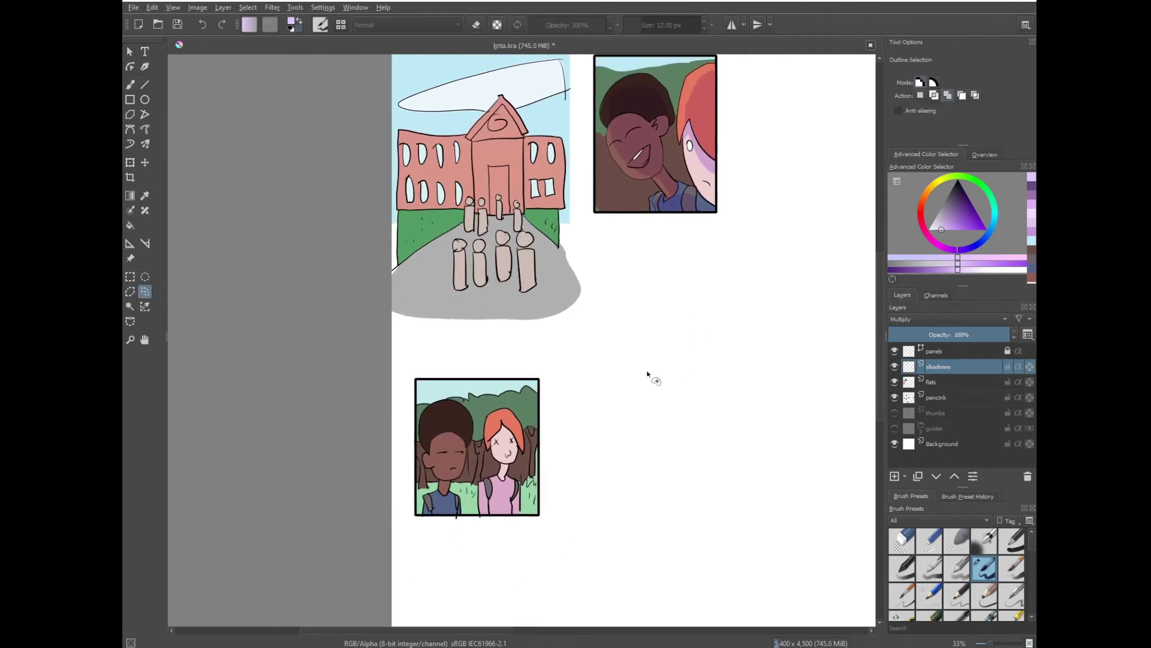
mouse_move(492, 444)
left_mouse_down()
mouse_move(524, 448)
mouse_move(489, 448)
mouse_move(510, 474)
mouse_move(543, 423)
mouse_move(534, 495)
mouse_move(514, 512)
mouse_move(524, 520)
mouse_move(517, 498)
mouse_move(511, 507)
mouse_move(519, 497)
left_mouse_up()
key("f")
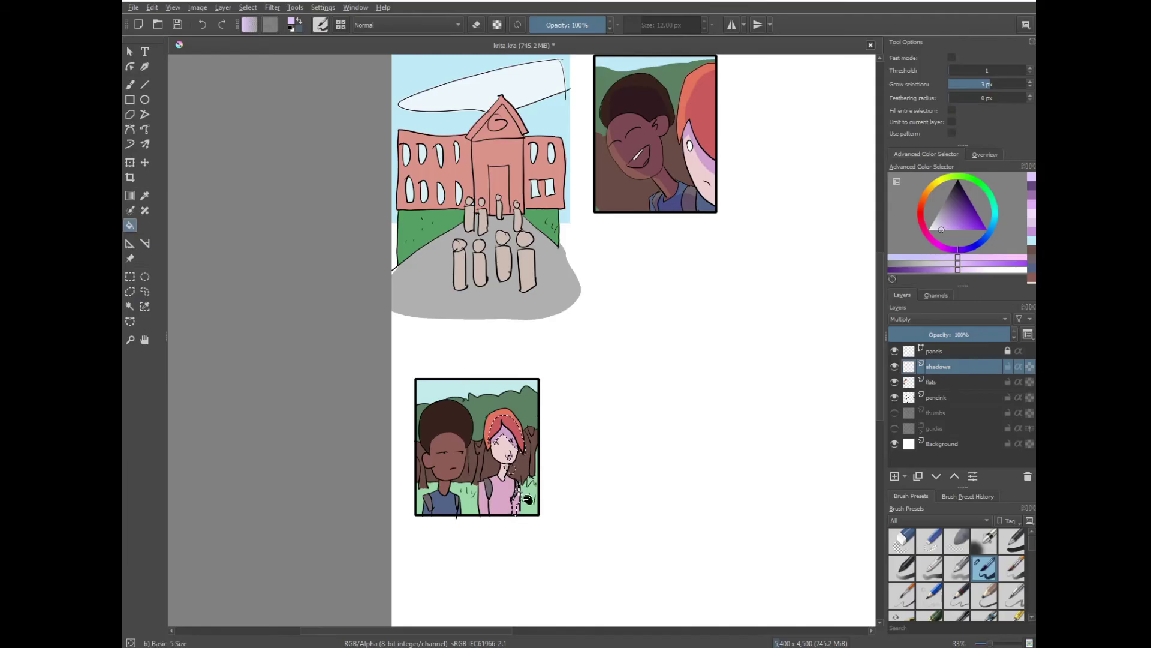
left_click(518, 506)
key("ctrl+shift+a")
Select shadow areas over the lower panel's trees and grass freehand and fill them with lavender, undoing a stray fill on a path figure.
key("l")
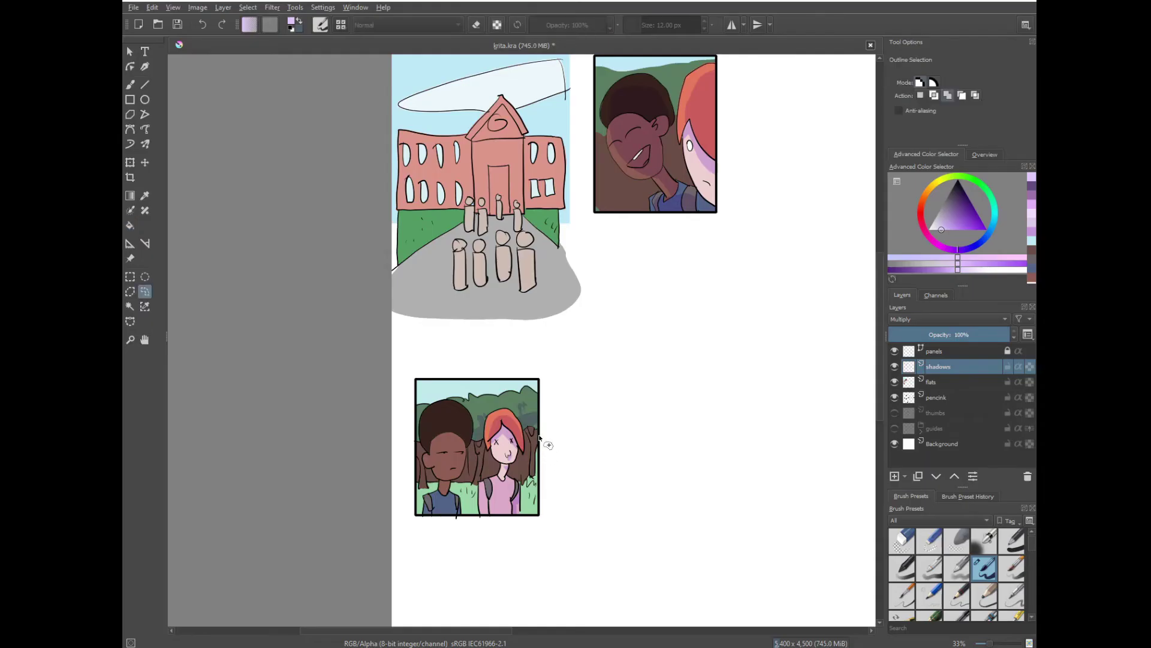
mouse_move(548, 437)
left_mouse_down()
mouse_move(401, 455)
mouse_move(540, 411)
left_mouse_up()
mouse_move(483, 482)
left_mouse_down()
mouse_move(485, 450)
mouse_move(501, 481)
mouse_move(479, 452)
left_mouse_up()
left_click_drag(427, 483, 438, 483)
mouse_move(530, 444)
left_mouse_down()
mouse_move(520, 480)
mouse_move(513, 457)
mouse_move(521, 484)
mouse_move(532, 469)
left_mouse_up()
key("f")
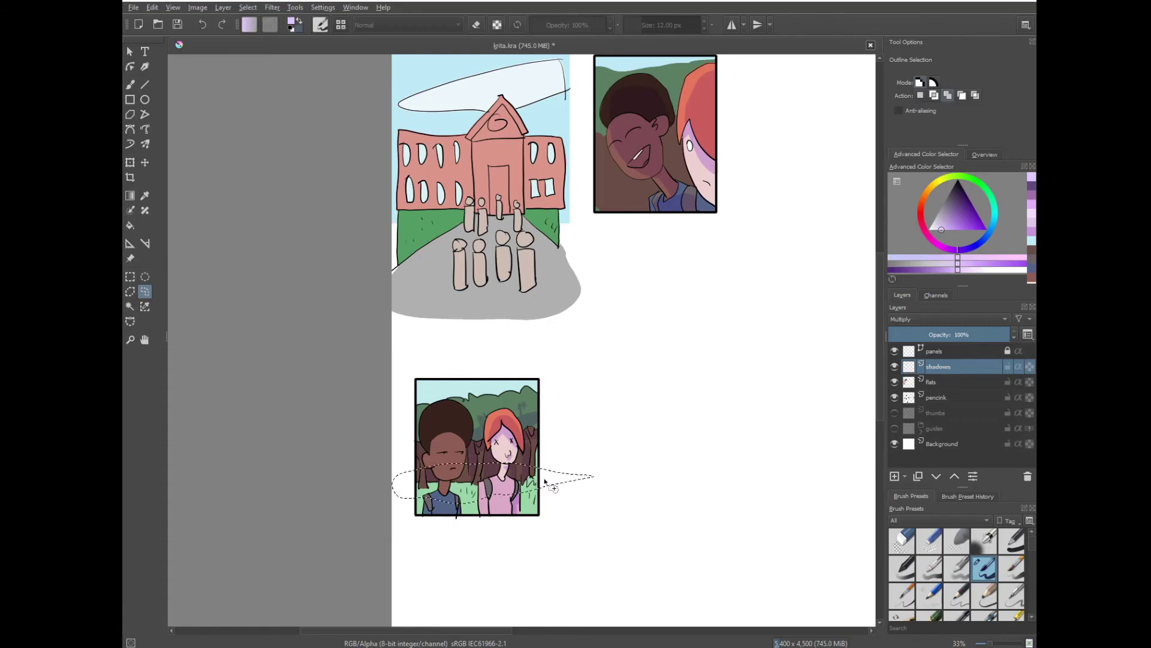
left_click(502, 277)
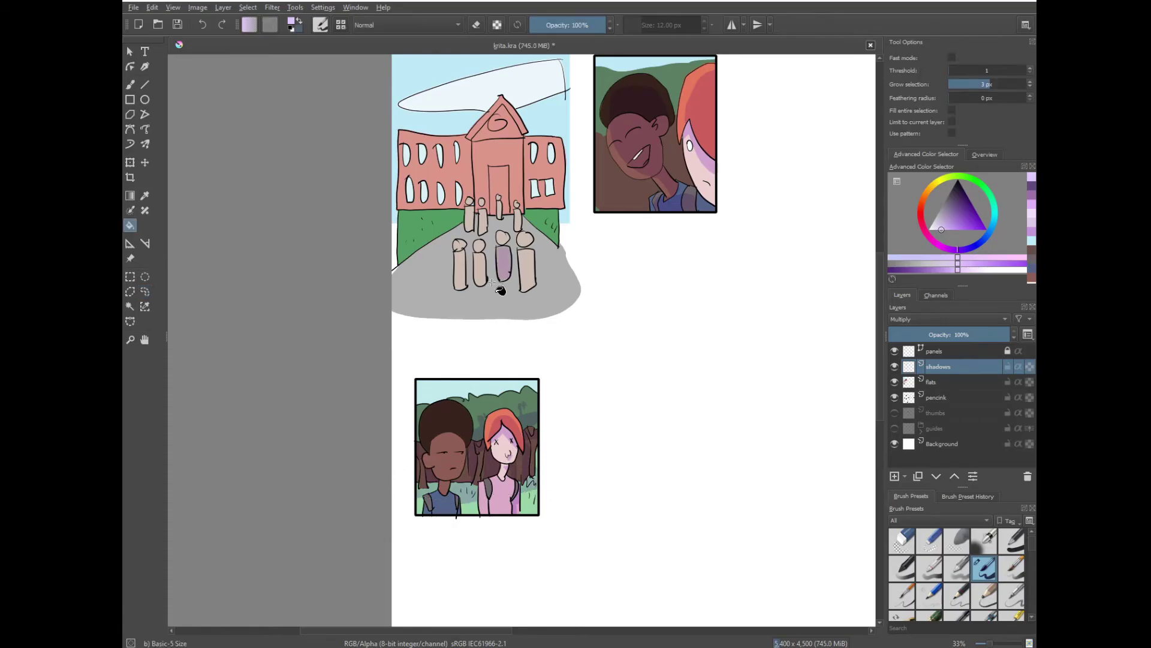
key("ctrl+z")
Select shadow areas under the path figures and across the school's gable and facade freehand, trimming the facade area diagonally.
left_click(145, 291)
left_click_drag(456, 288, 490, 282)
left_click_drag(494, 282, 536, 280)
left_click_drag(388, 223, 570, 206)
left_click_drag(471, 144, 505, 107)
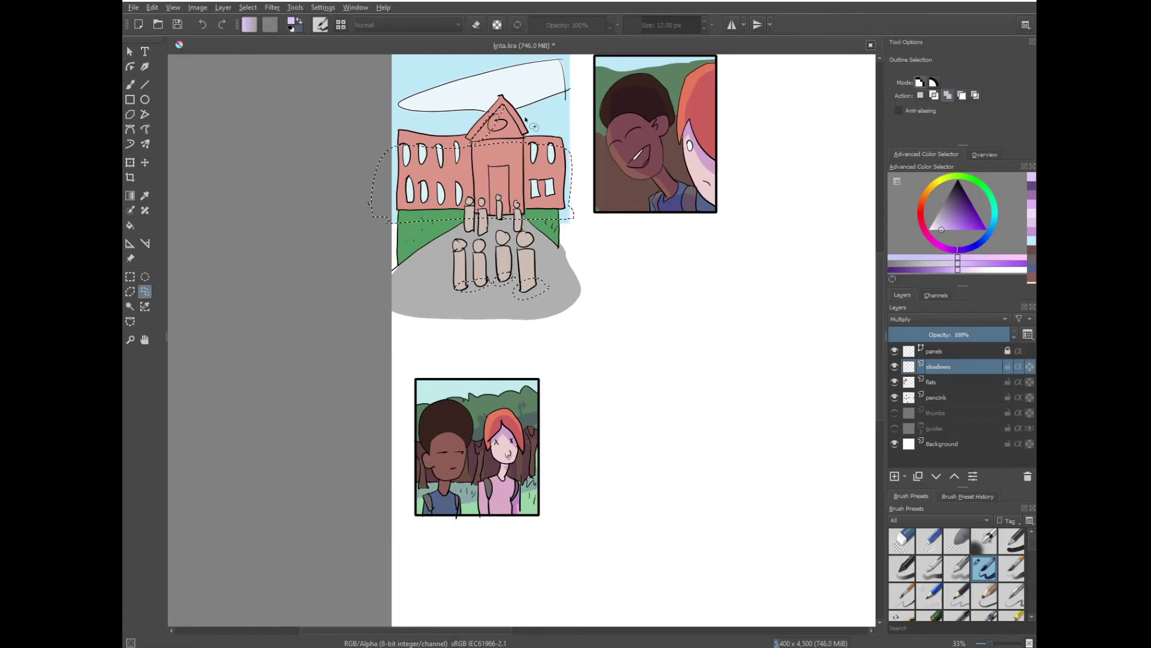
mouse_move(454, 147)
left_mouse_down()
mouse_move(373, 205)
mouse_move(454, 143)
left_mouse_up()
left_click_drag(531, 142, 574, 138)
left_click_drag(457, 236, 491, 233)
left_click_drag(445, 294, 468, 277)
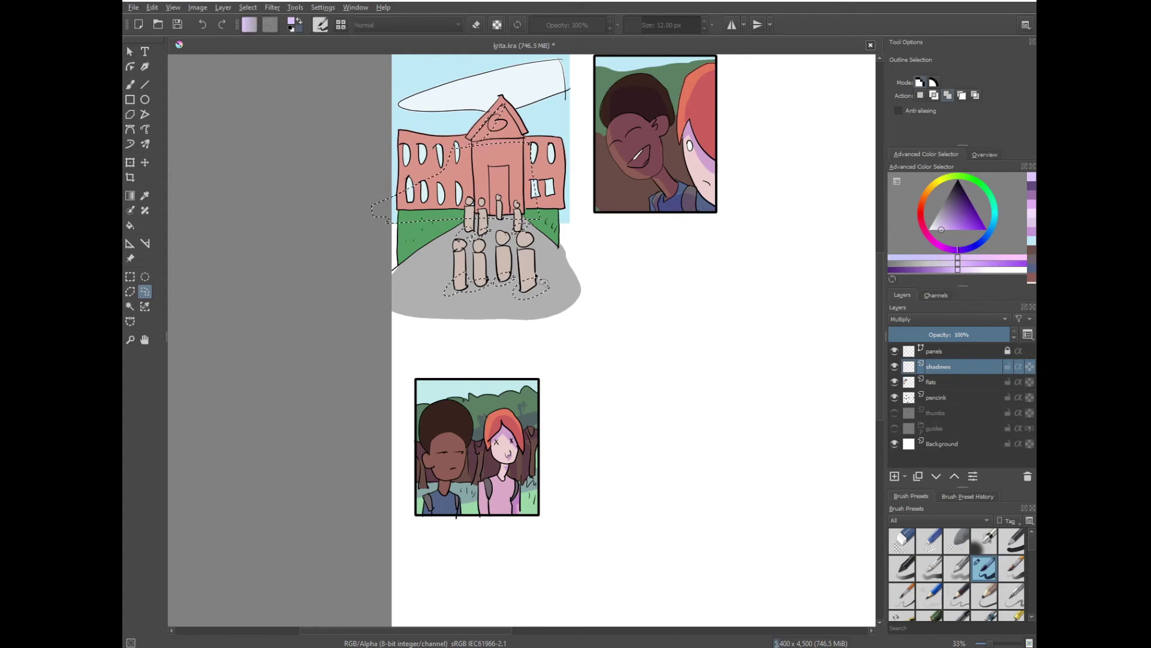
Fill the selected shadow areas beneath the figures and on the school building with lavender and clear the selection.
left_click(130, 225)
left_click(533, 292)
left_click(510, 154)
left_click(484, 129)
left_click(464, 173)
key("ctrl+shift+a")
Select a rectangle from the end of the school path down behind the lower panel and fill it with the path's grey on the flats layer.
left_click_drag(697, 328, 678, 429)
key("minus")
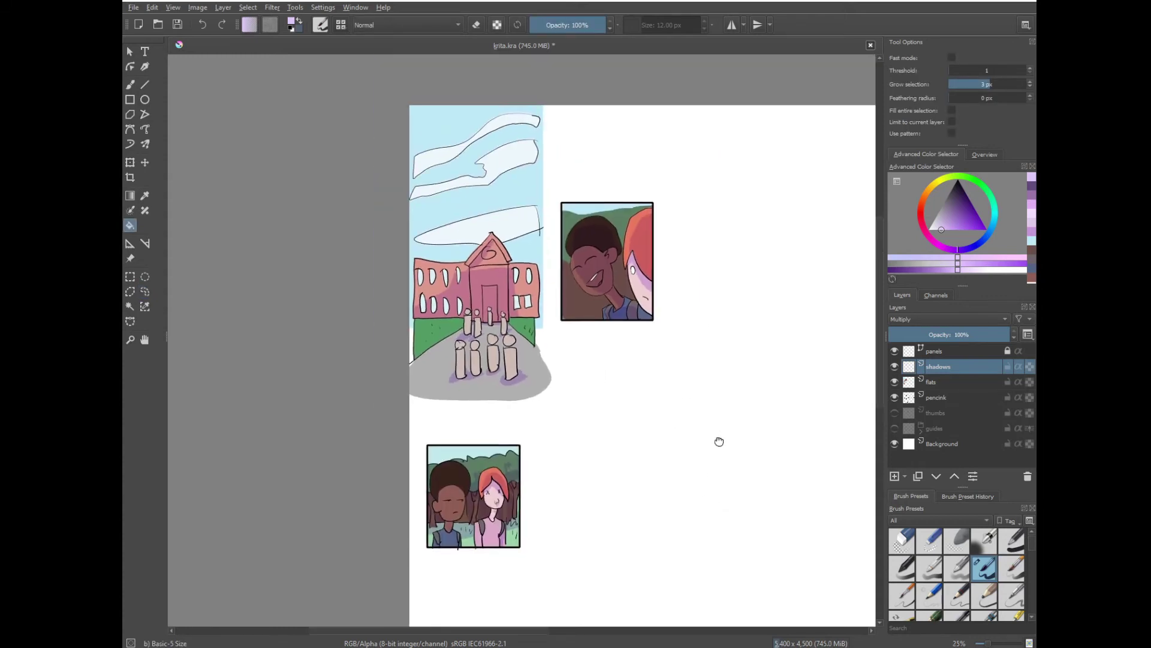
left_click(606, 390)
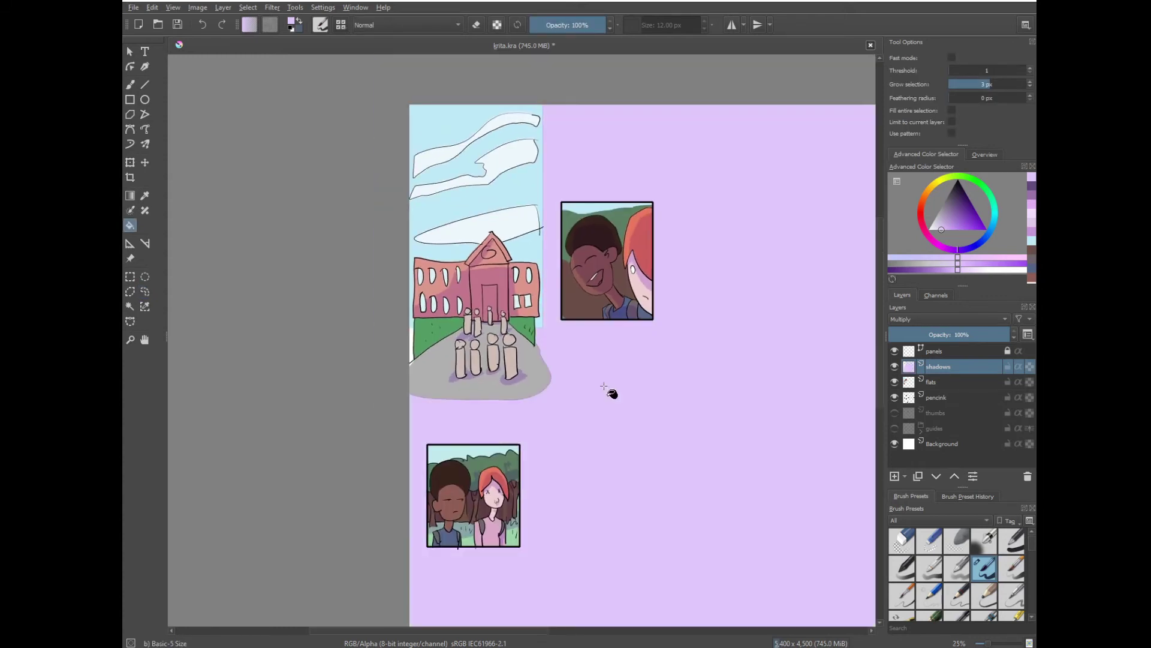
key("ctrl+r")
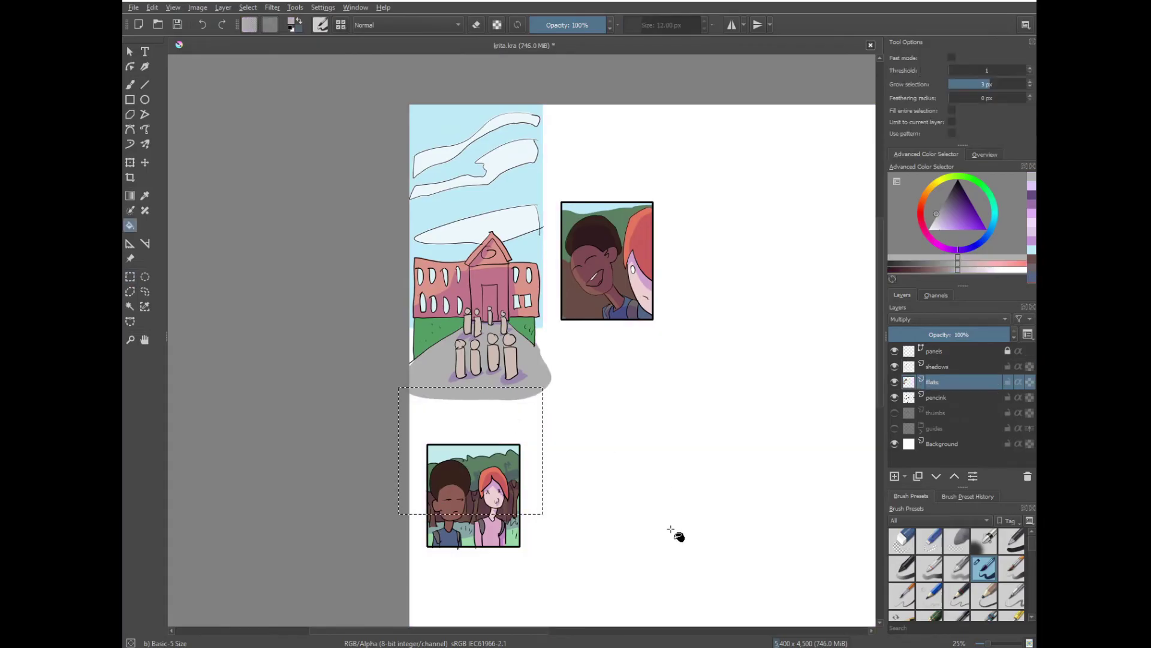
left_click(673, 533)
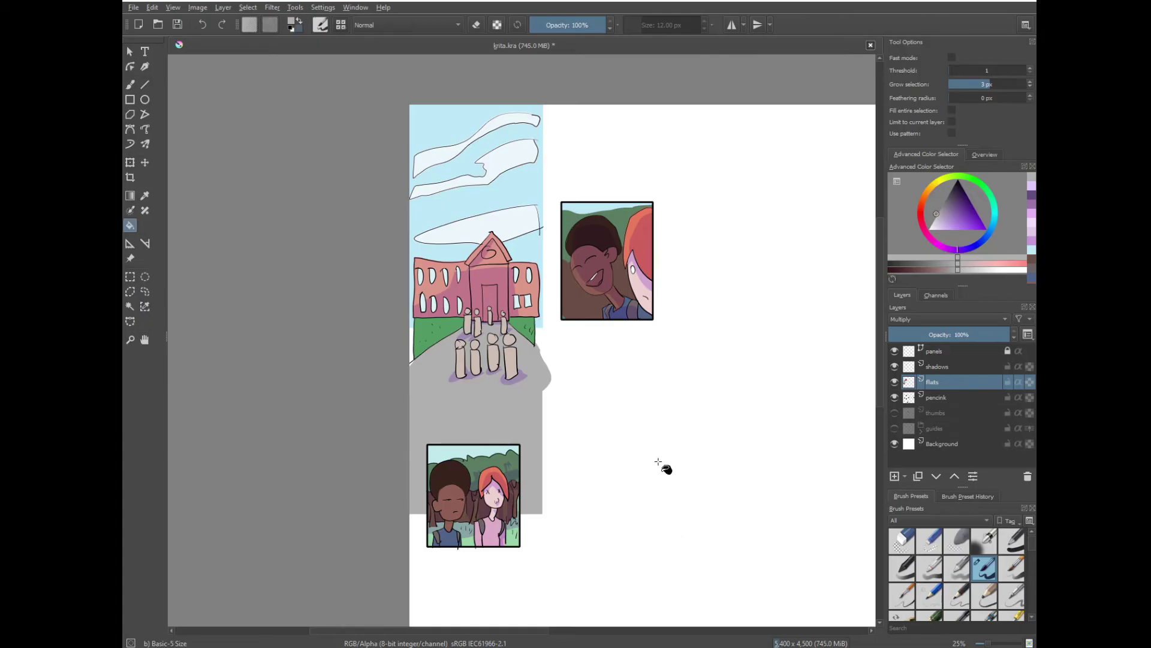
Add a new layer above the panels, fill it with white and set its opacity to about 49%.
left_click(895, 476)
key("b")
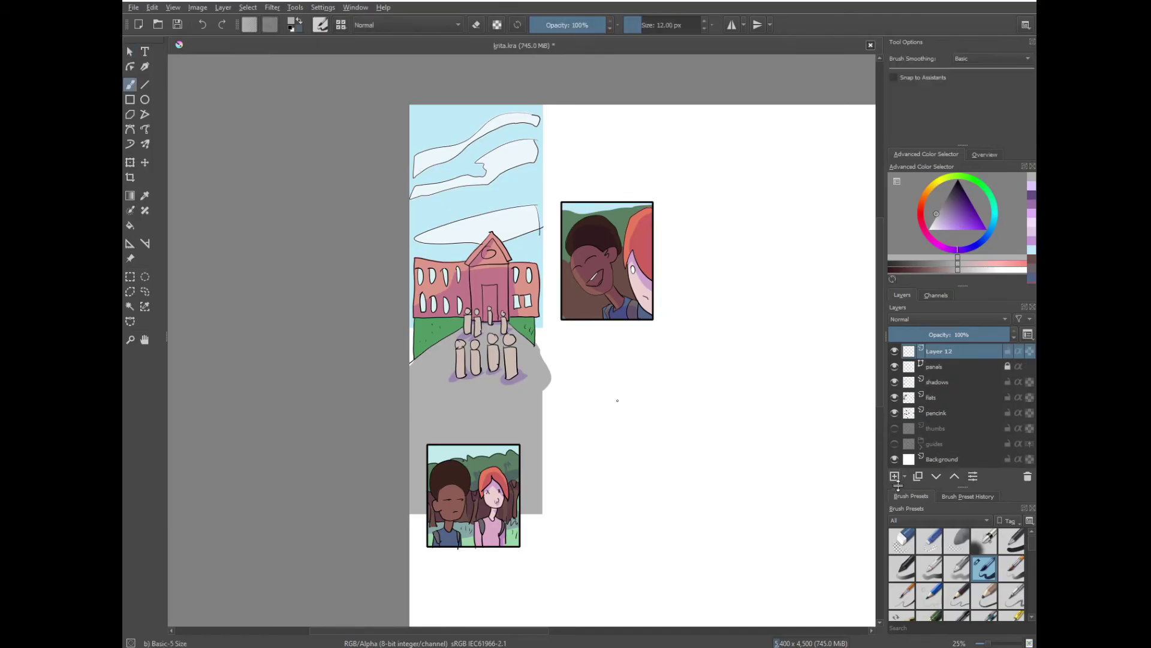
key("x")
left_click(152, 7)
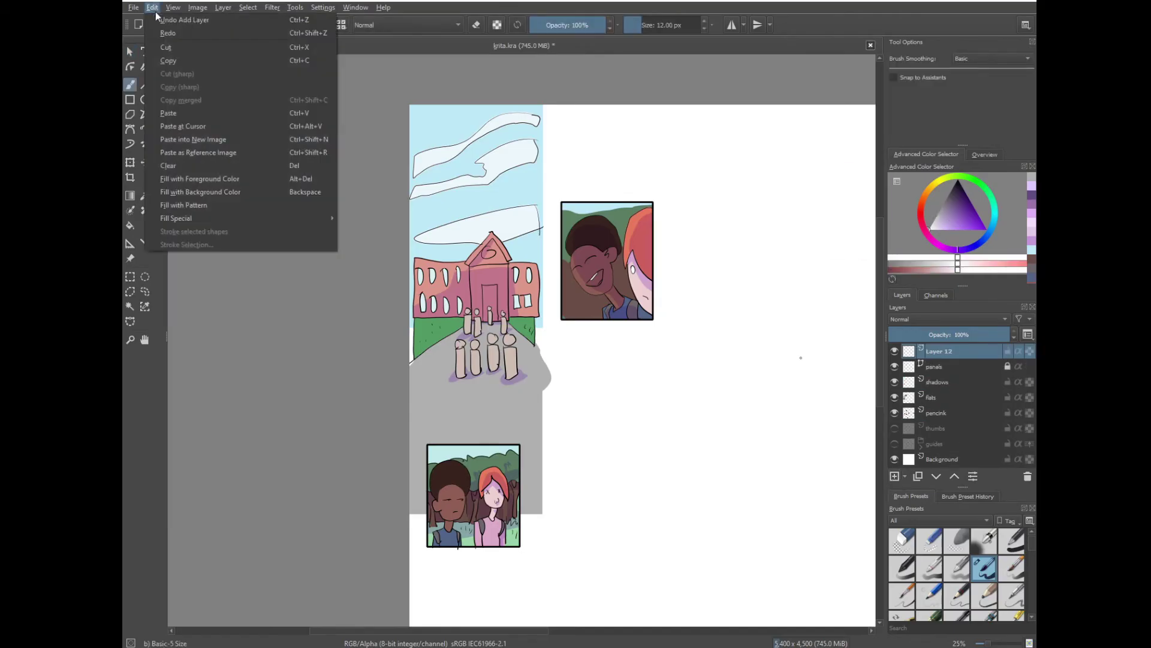
left_click(223, 184)
left_click_drag(920, 334, 965, 327)
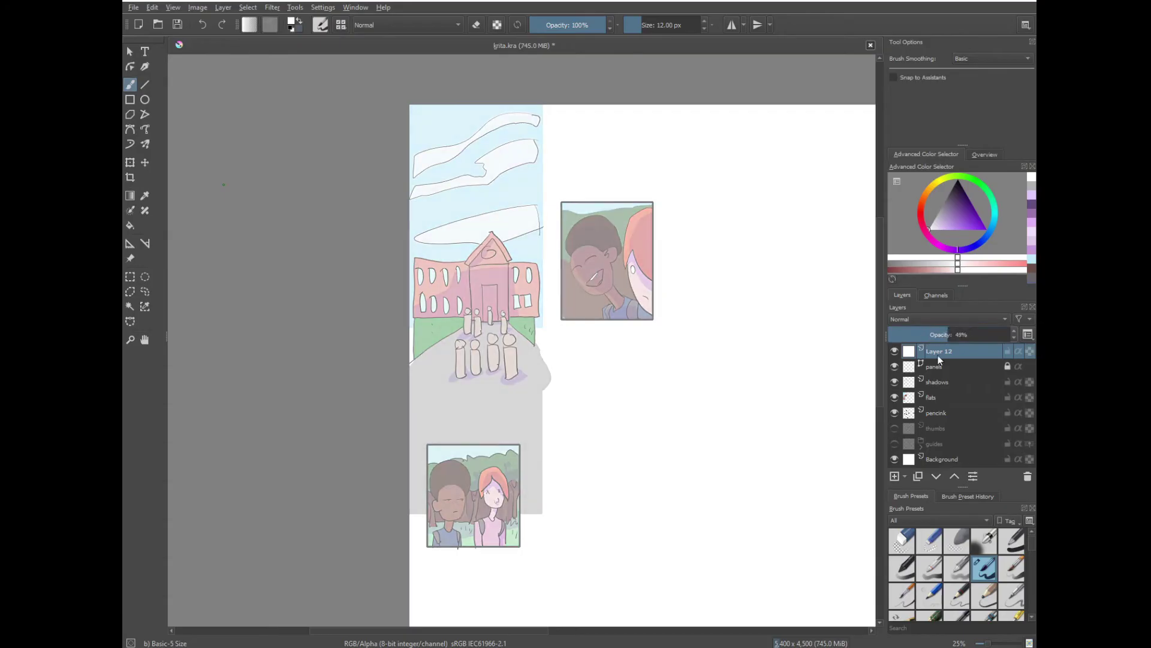
Set the font for new text to Out of Line BB and place a text block on the path below the figures.
left_click(147, 55)
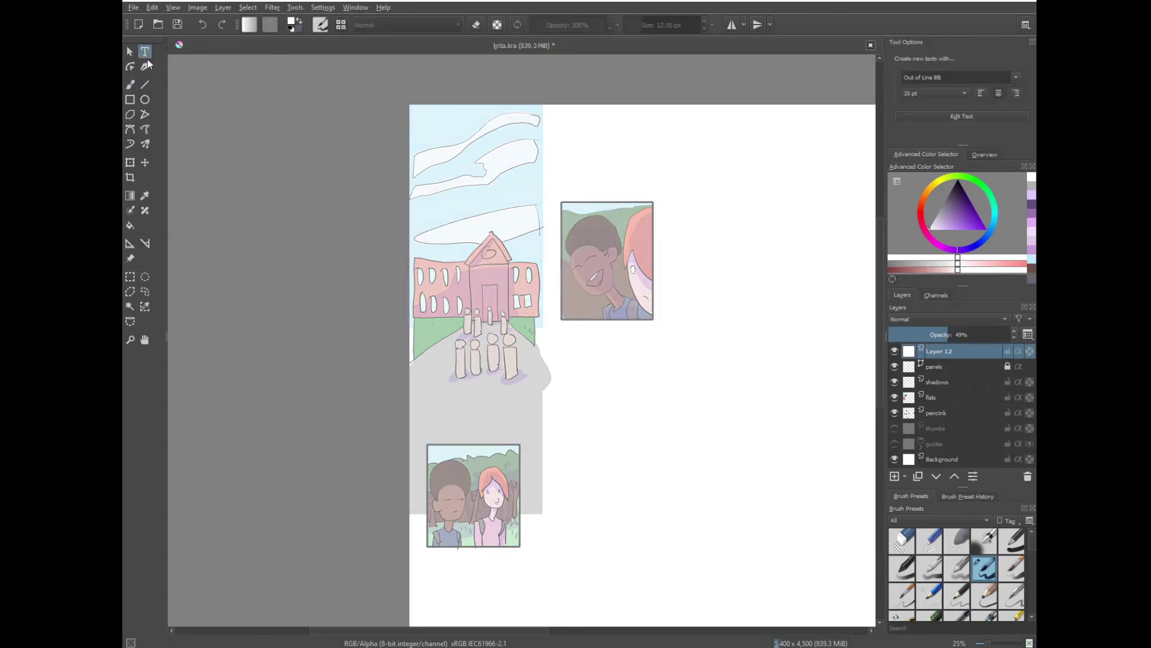
left_click(1016, 77)
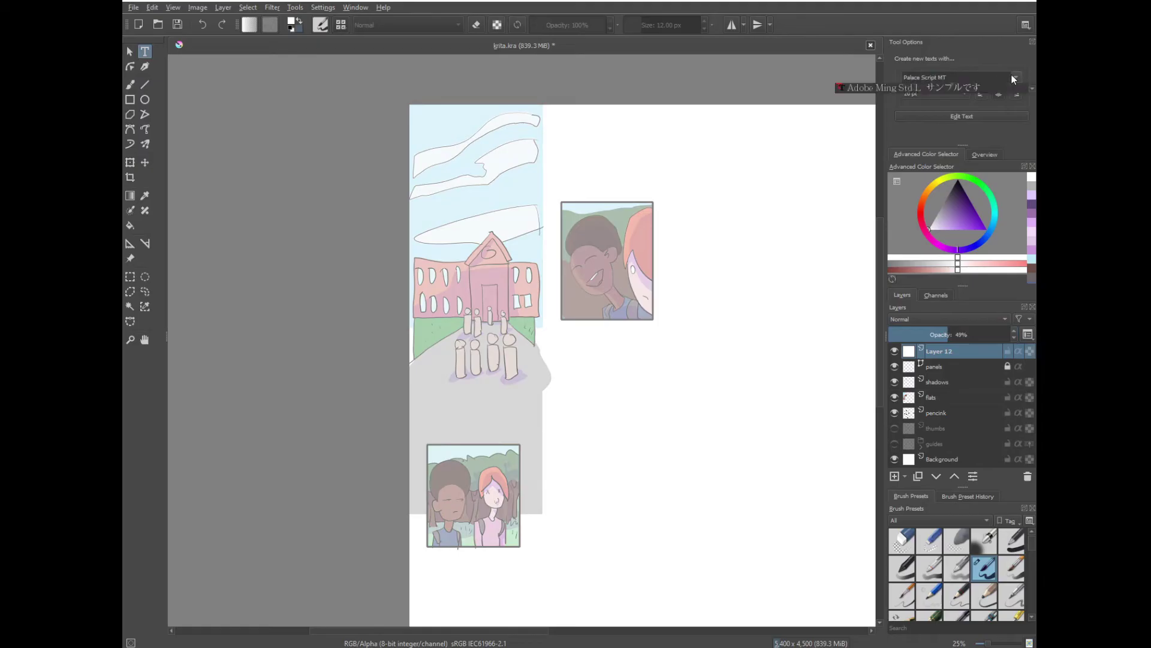
left_click(925, 170)
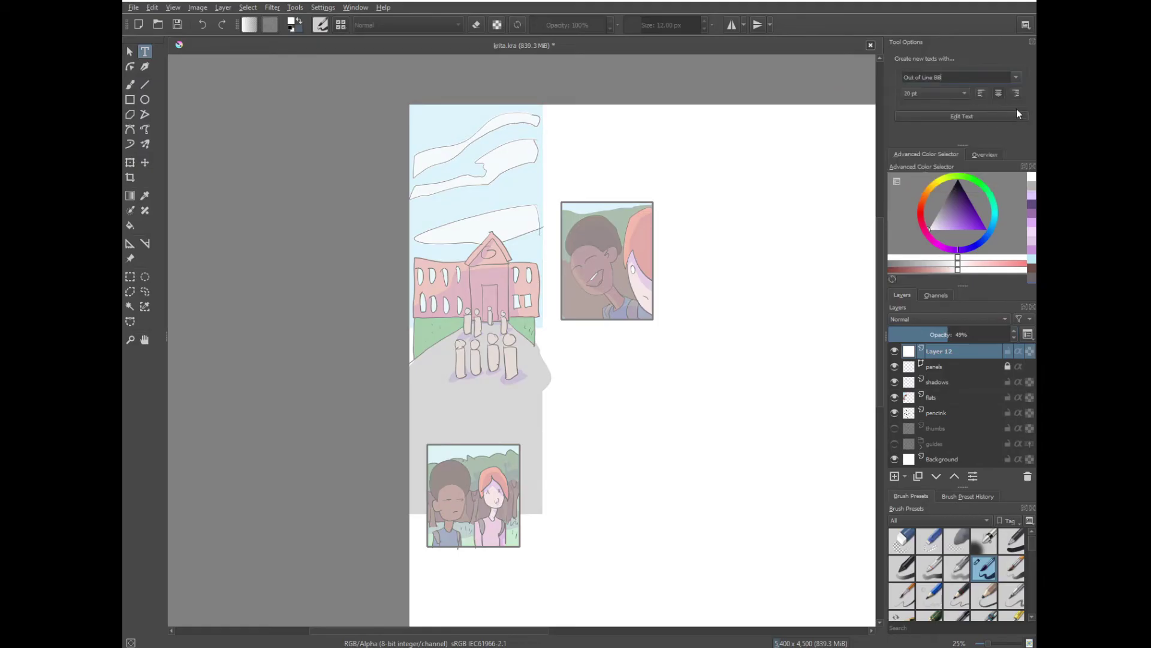
left_click(451, 382)
Replace the placeholder text with "Ready", "for the big" and "test?" on three centred lines.
key("ctrl+a")
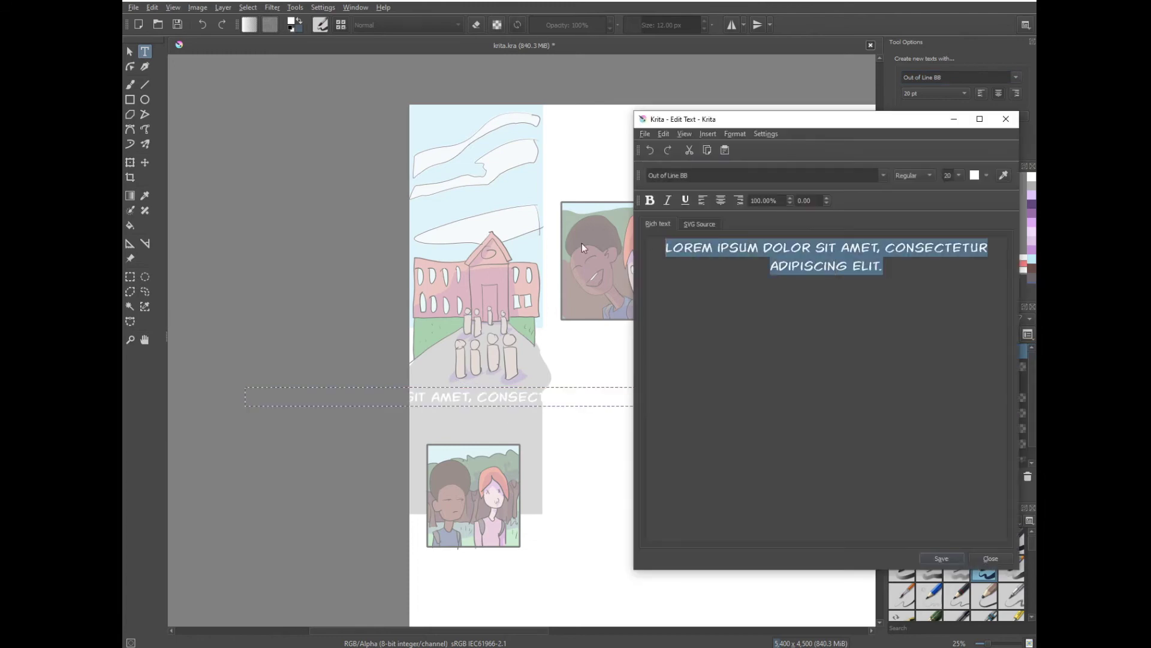
type("YOU")
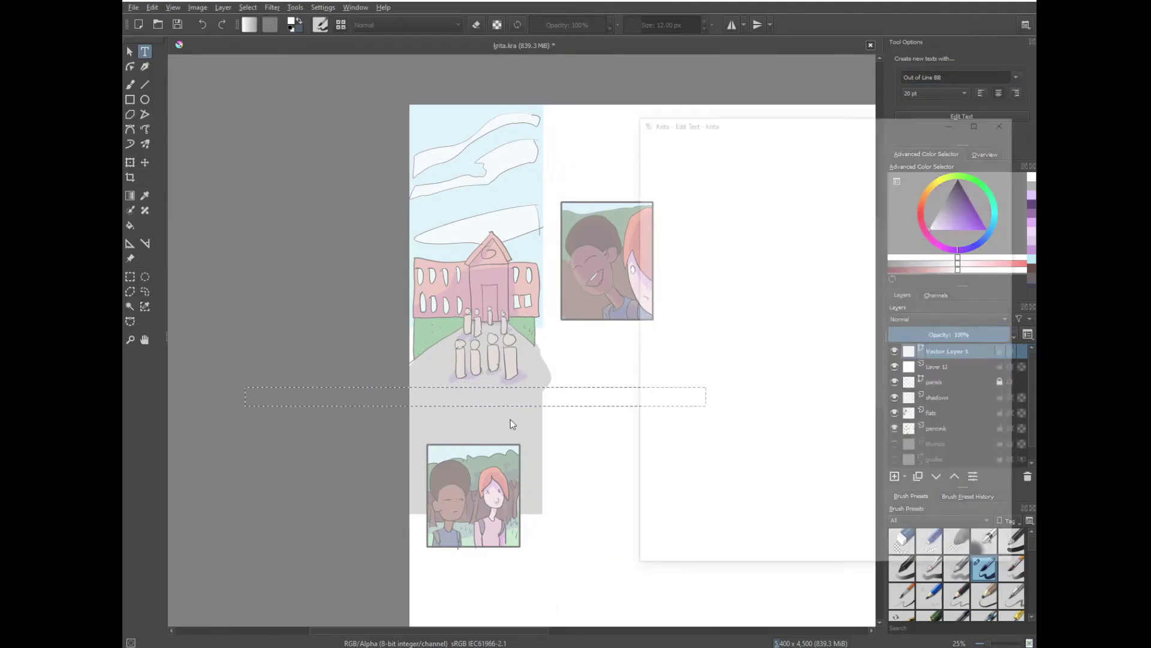
key("ctrl+a")
type("YOU READ")
key("BackSpace")
key("BackSpace")
key("BackSpace")
key("BackSpace")
key("BackSpace")
key("BackSpace")
key("BackSpace")
key("BackSpace")
type("Ready")
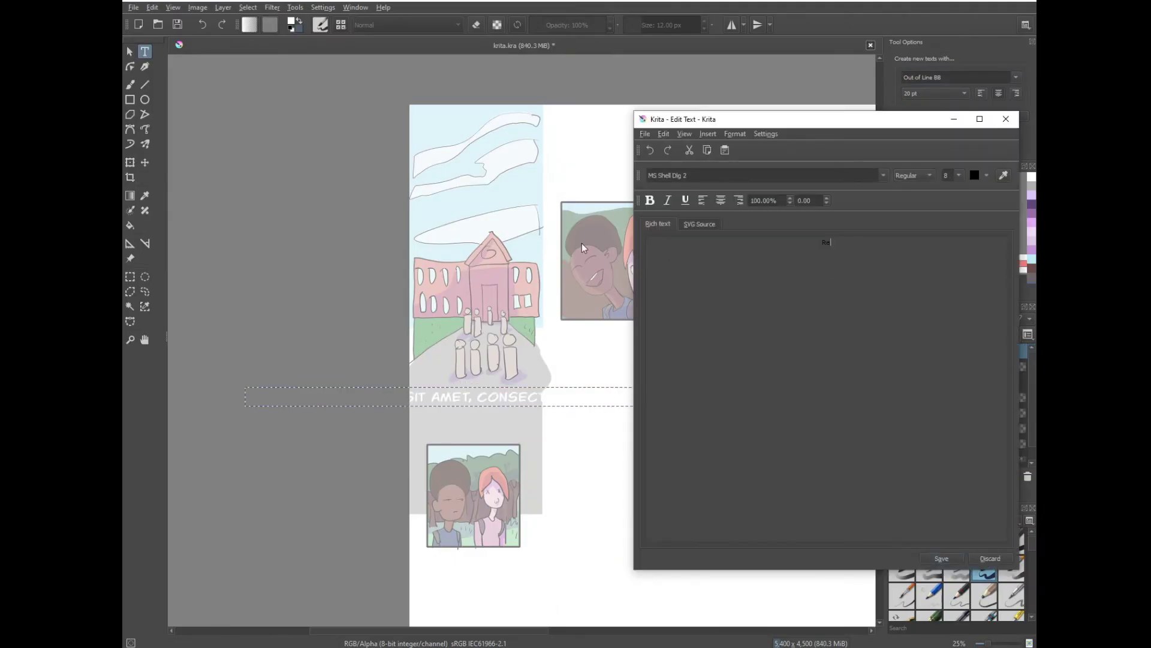
key("Return")
type("for the big")
key("Return")
type("test?")
Set the three-line dialogue text to the Out of Line BB font at size 20.
left_click(883, 175)
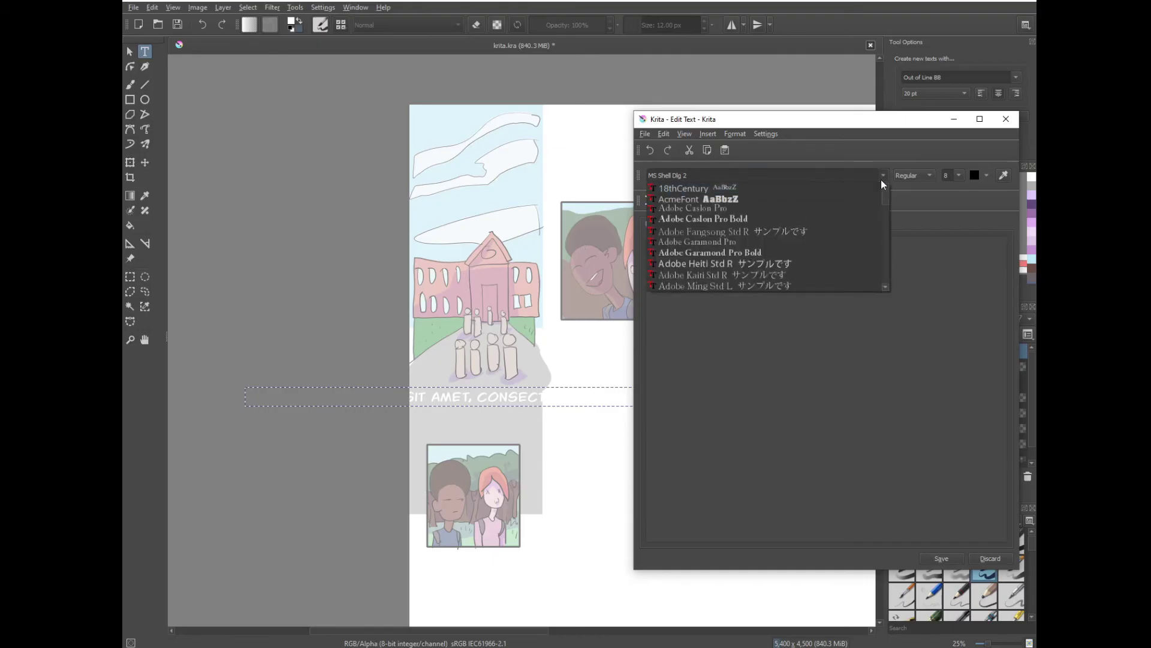
left_click(850, 176)
key("ctrl+a")
type("Out of Line BB")
key("Return")
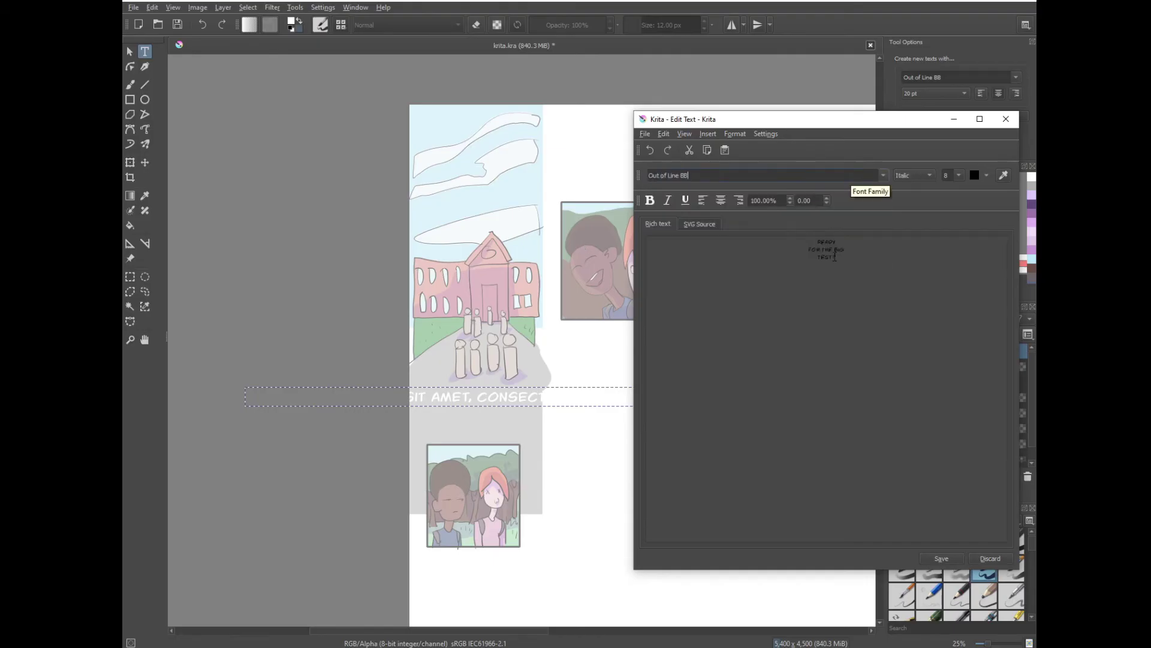
left_click(958, 174)
scroll(952, 202, "down", 3)
left_click(949, 200)
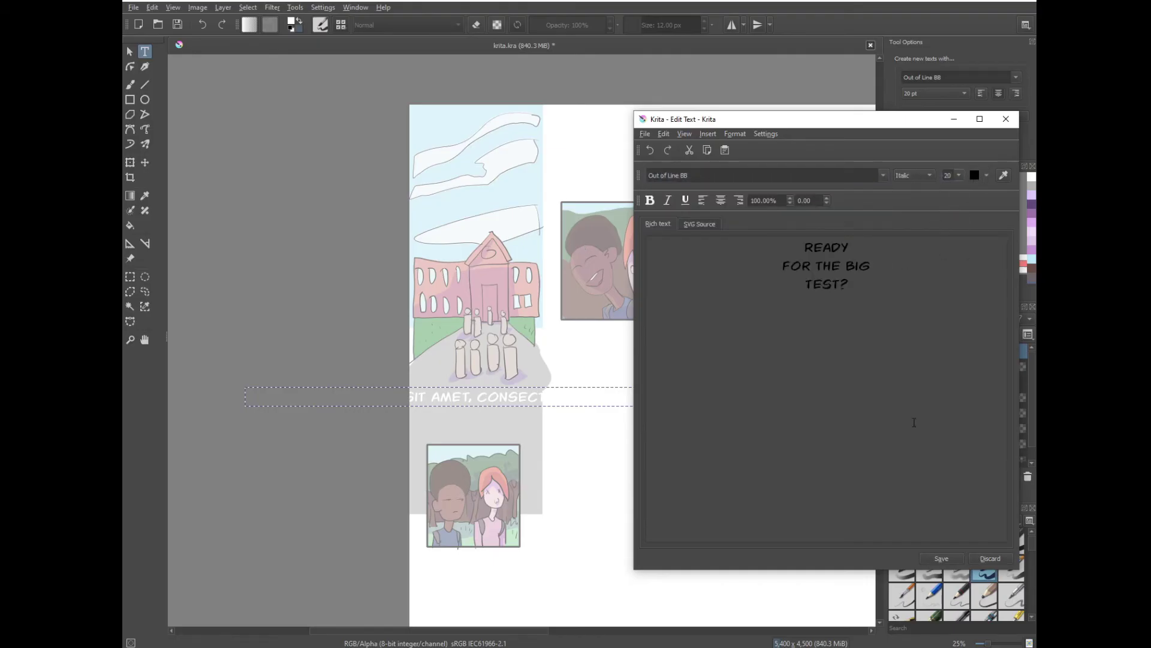
Set the line spacing of the dialogue text's lower lines to 20pt in its SVG source and save the text.
left_click(700, 223)
double_click(766, 290)
type("20pt")
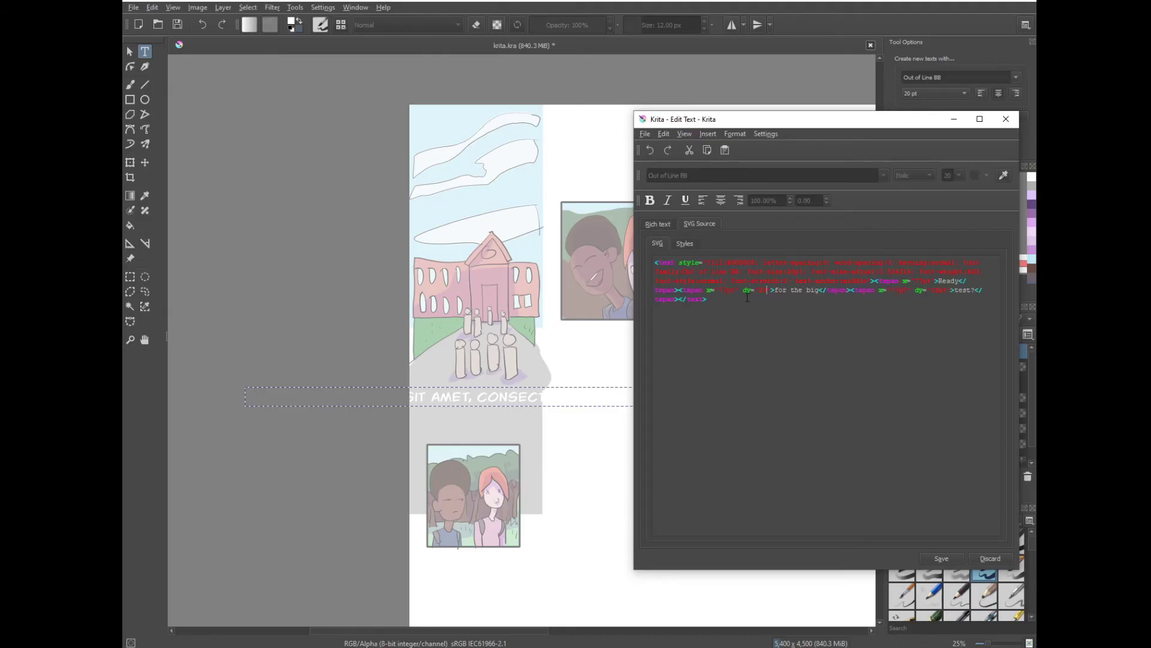
double_click(767, 291)
left_click(920, 279)
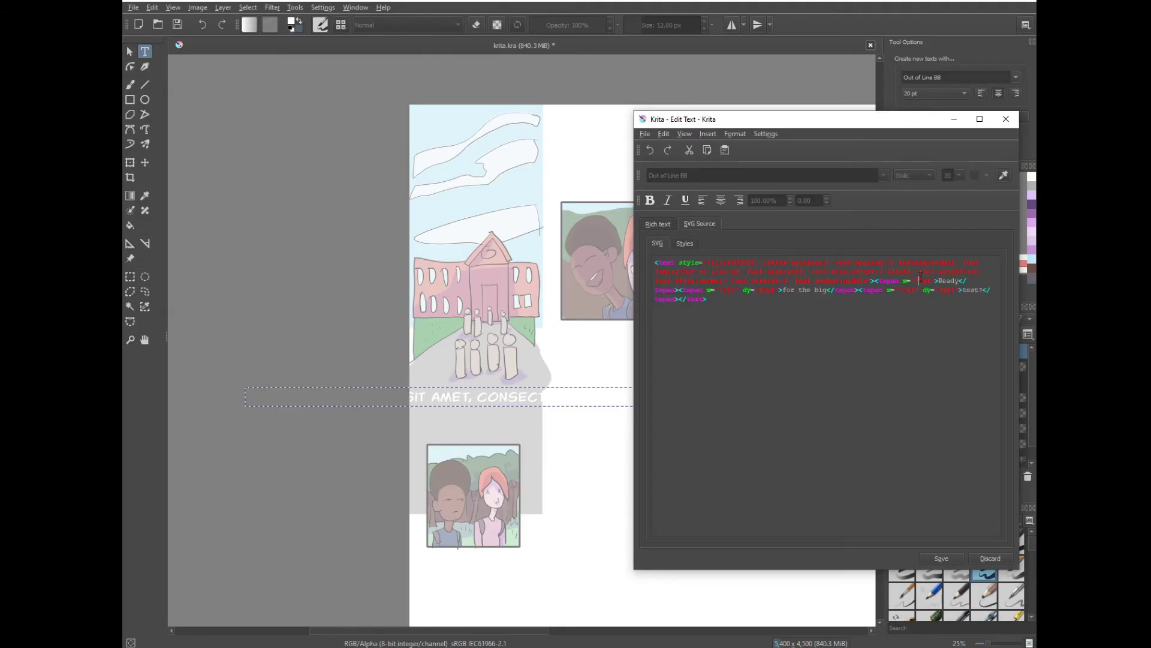
left_click(936, 557)
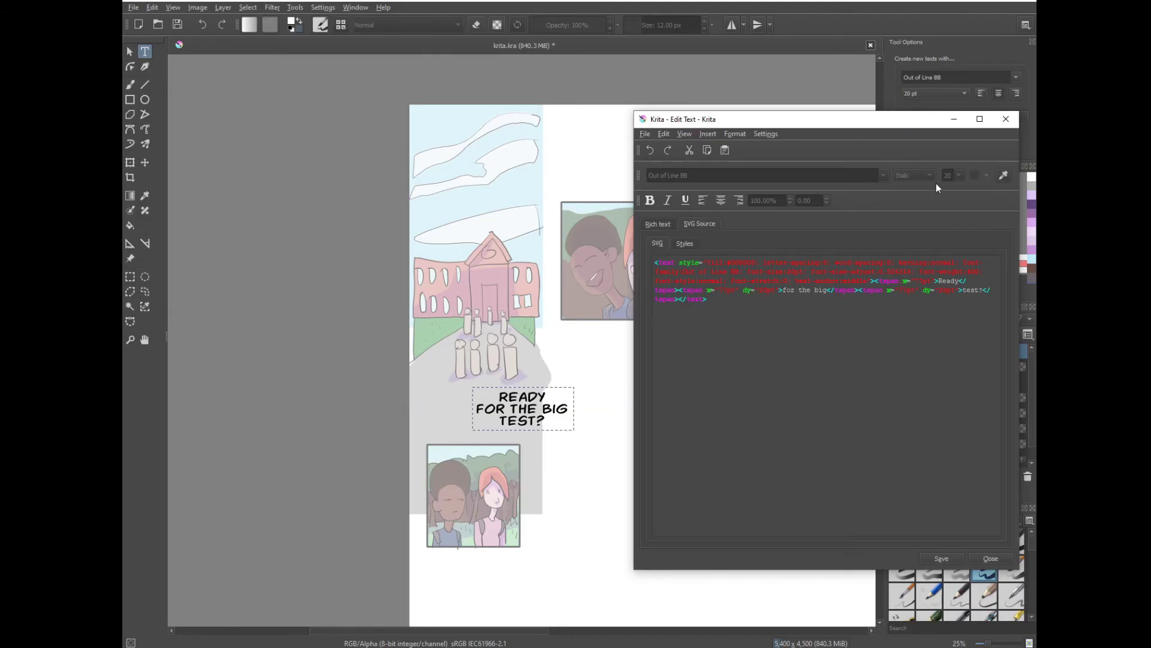
Reduce the whole dialogue text to size 15 and save the text.
left_click(660, 224)
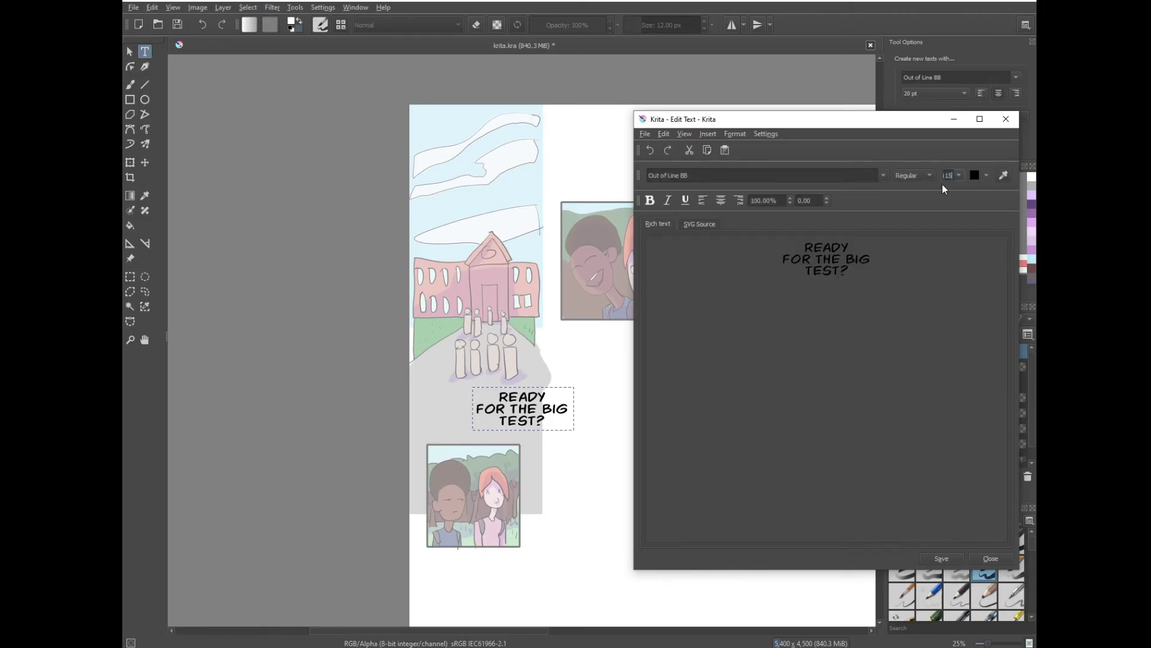
type("20")
key("ctrl+a")
double_click(948, 176)
type("15")
key("Return")
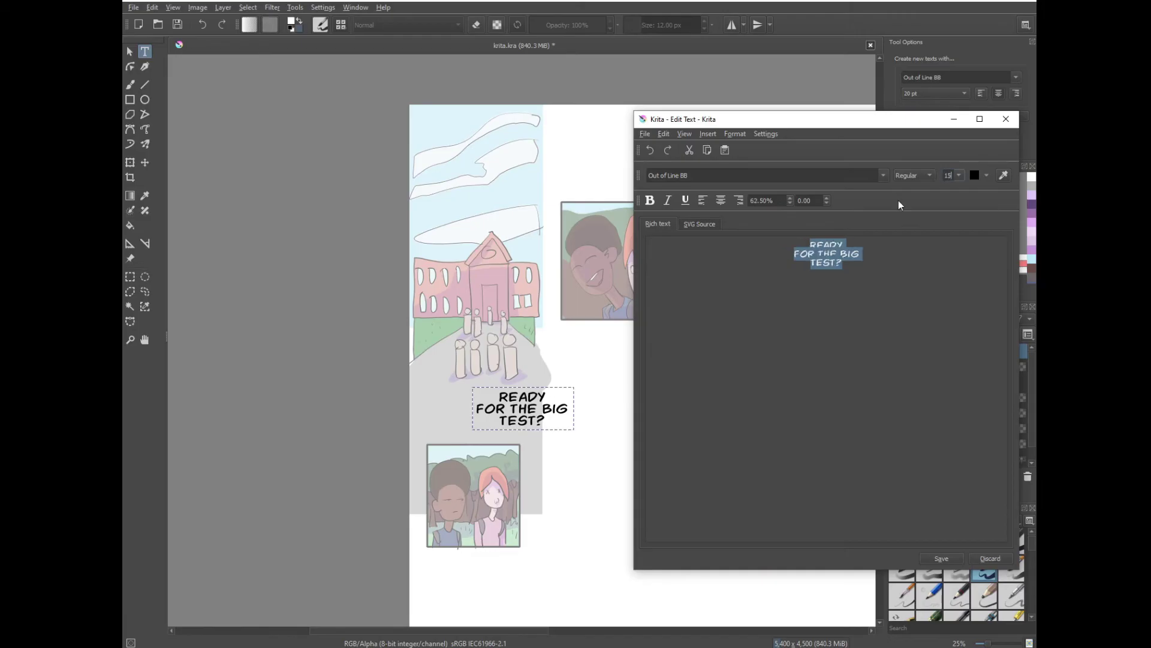
left_click(874, 329)
left_click(945, 559)
Close the text editor and move the dialogue text up onto the path, just under the front figures.
double_click(529, 410)
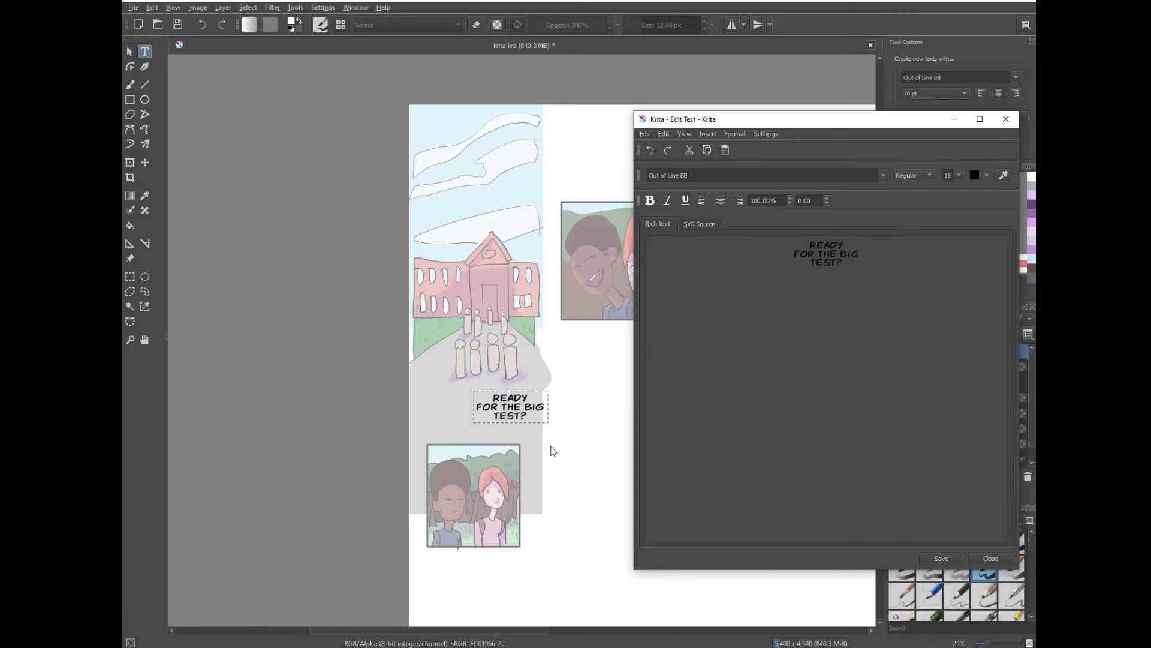
left_click(991, 558)
left_click_drag(517, 409, 476, 395)
Add a three-line centred text reading "NO. / NOT AT / ALL." over the top of the lower two-character panel and save it.
key("t")
key("x")
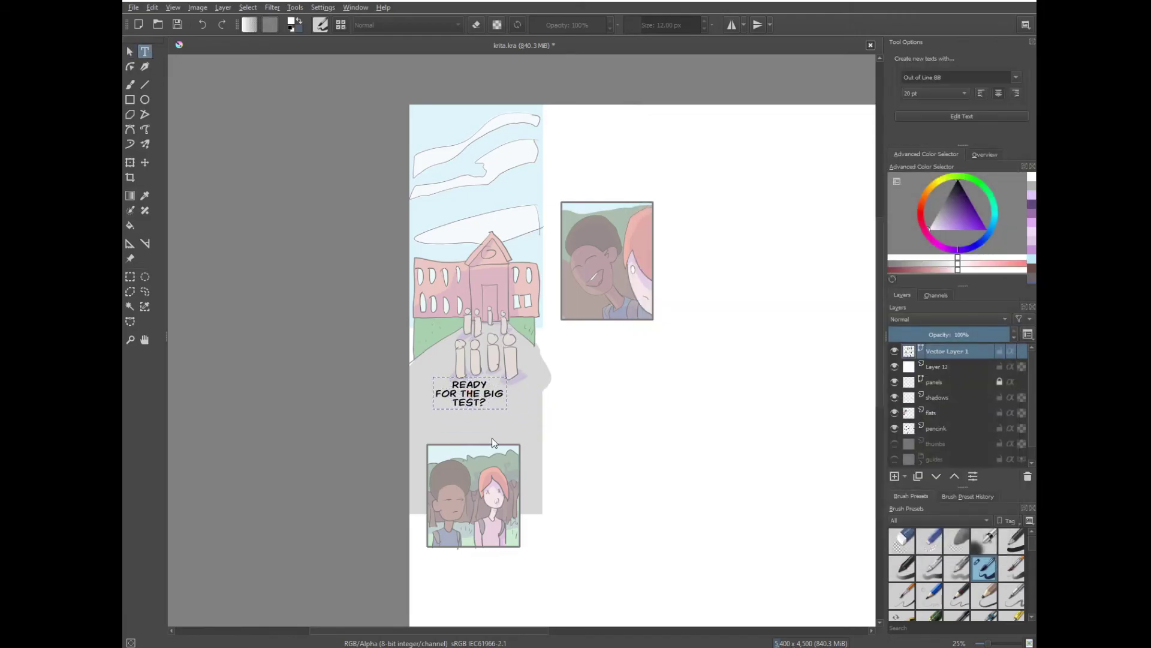
left_click(485, 436)
type("NO.")
key("Return")
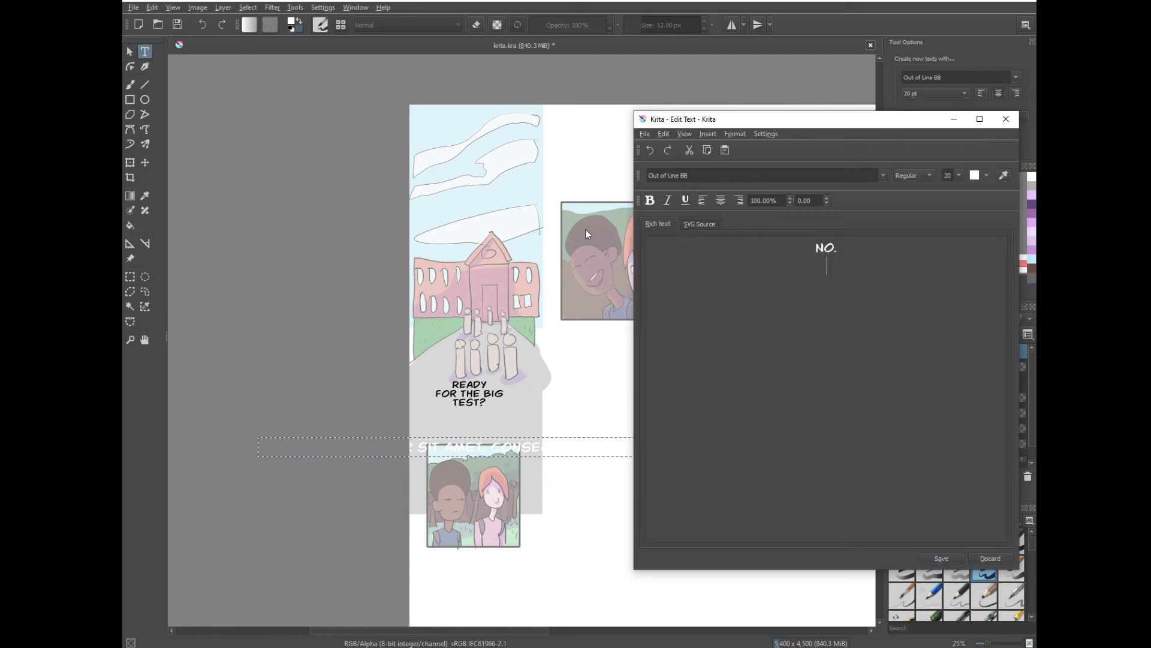
type("NOT AT")
key("Return")
type("all.")
left_click(700, 223)
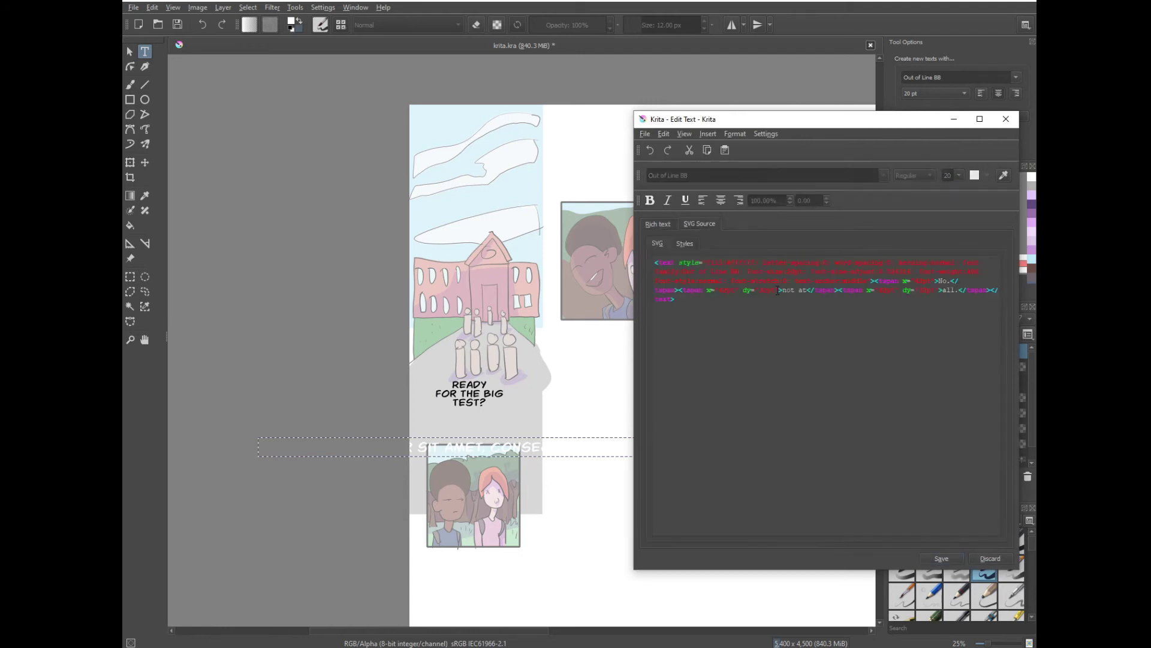
left_click(934, 563)
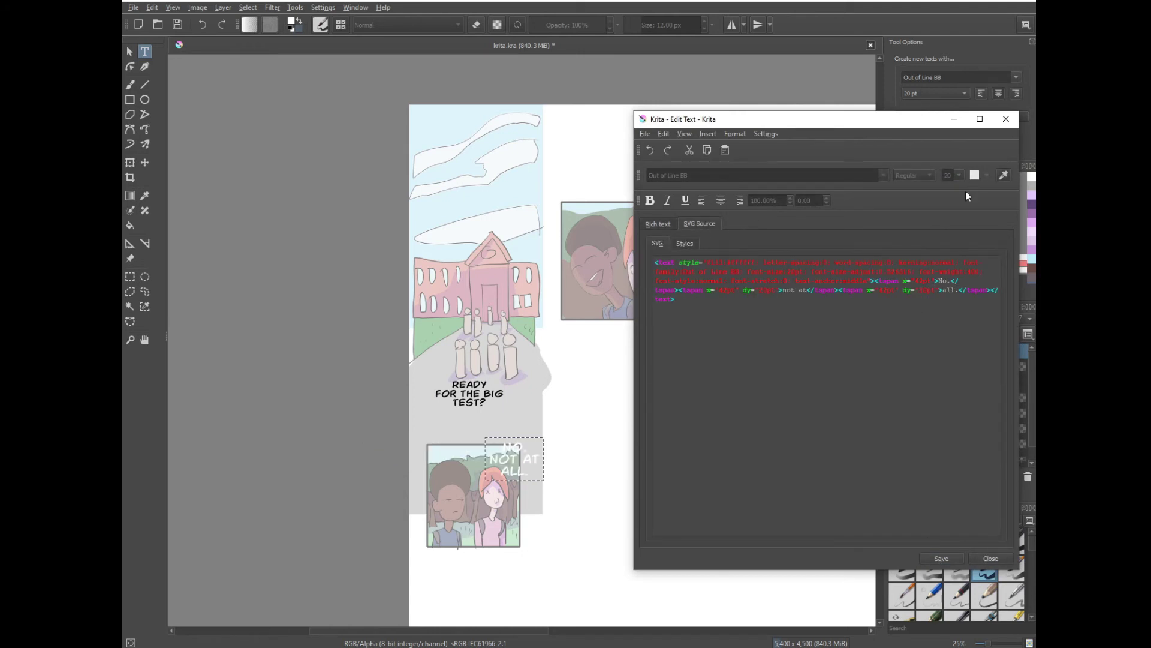
Change the colour of the "NO. NOT AT ALL." text to near-black in rich text mode.
left_click(661, 223)
left_click(984, 174)
left_click(986, 320)
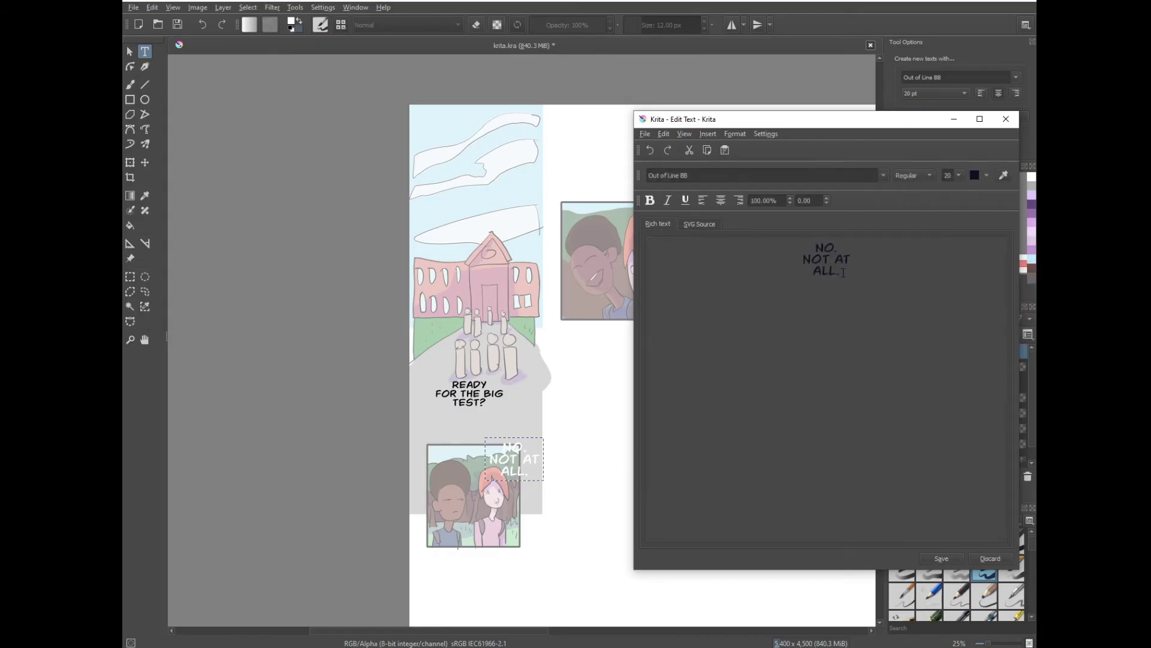
key("ctrl+a")
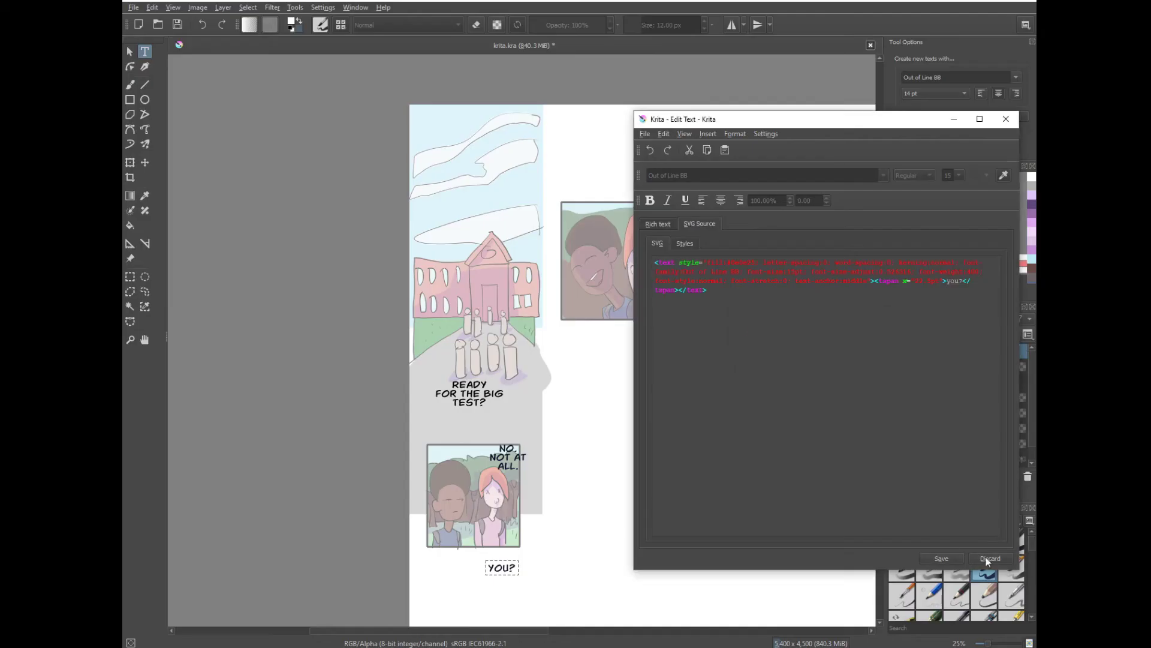
Close the text editor and shift the "YOU?" and "NO. NOT AT ALL." texts slightly up and to the left around their panel.
left_click(989, 559)
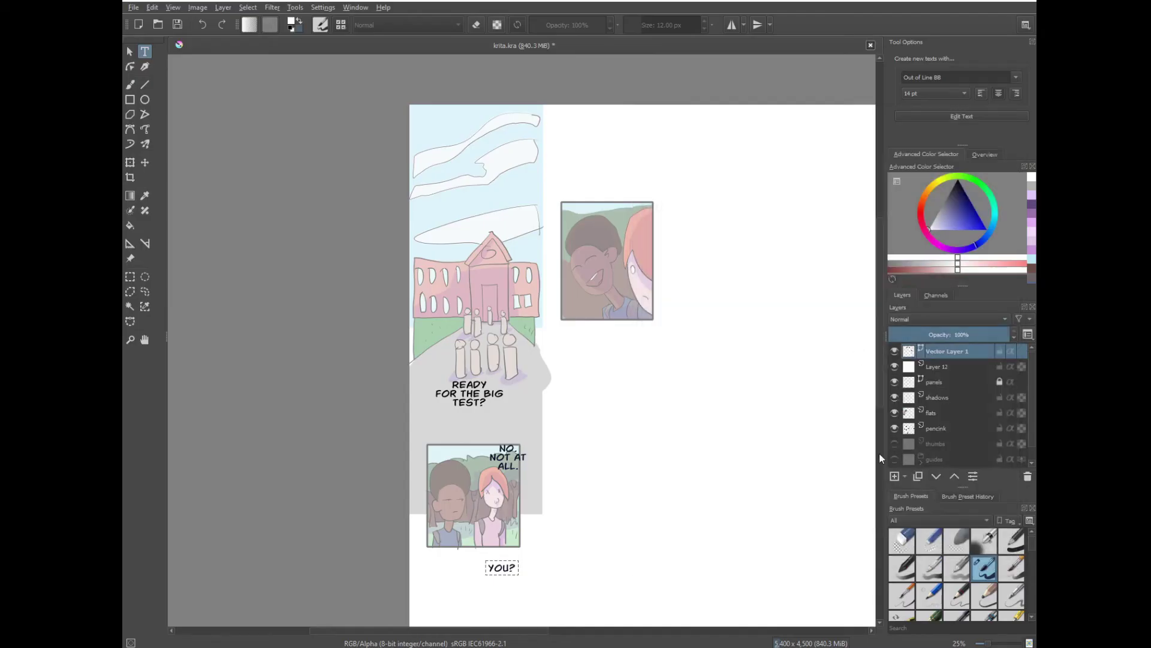
left_click(516, 573)
key("Escape")
key("Delete")
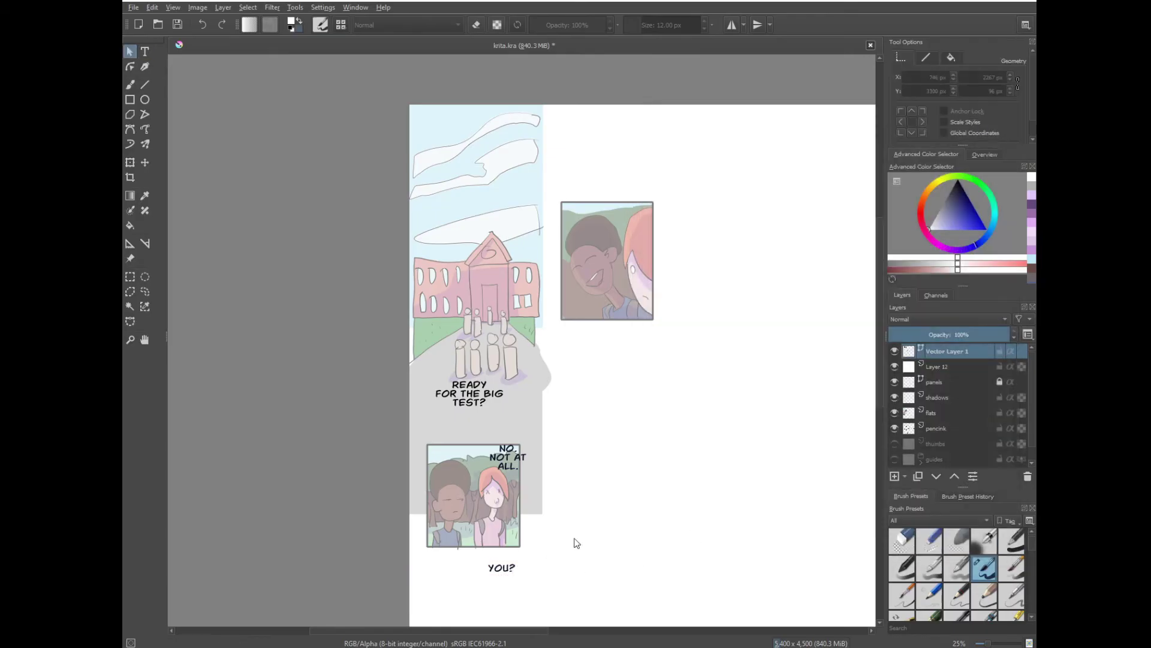
left_click_drag(507, 570, 490, 564)
left_click_drag(509, 459, 500, 445)
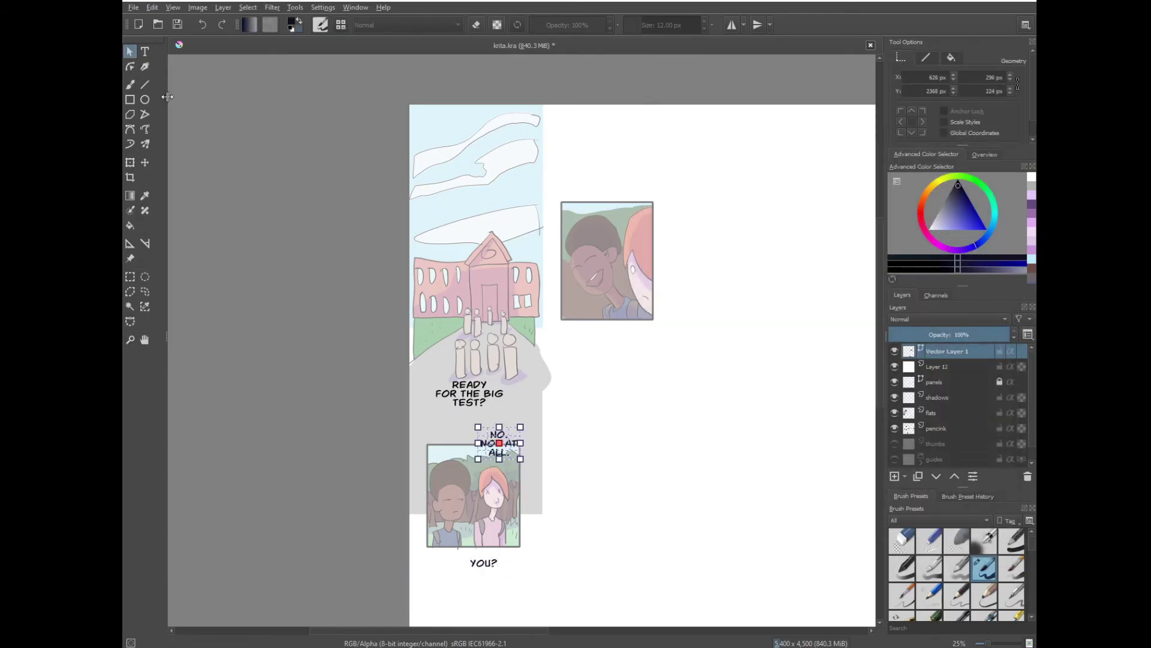
Place a text above the second column's panel and replace its placeholder with "I AM / ZERO PERCENT / READY.".
left_click(145, 56)
left_click(633, 192)
key("ctrl+a")
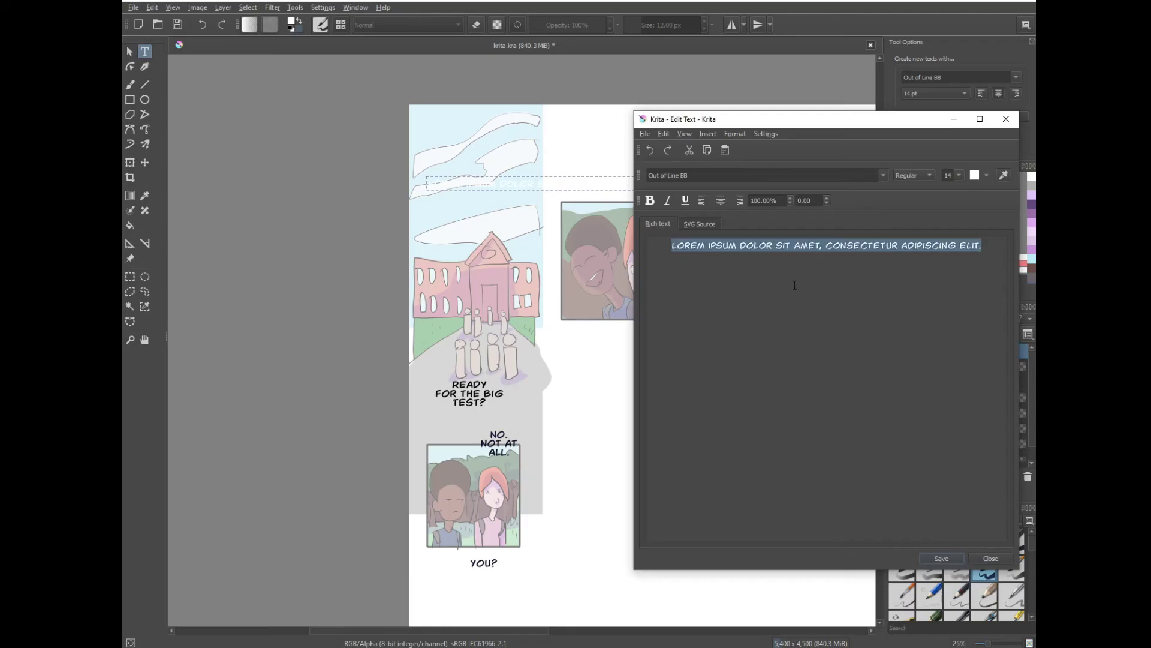
left_click(1032, 278)
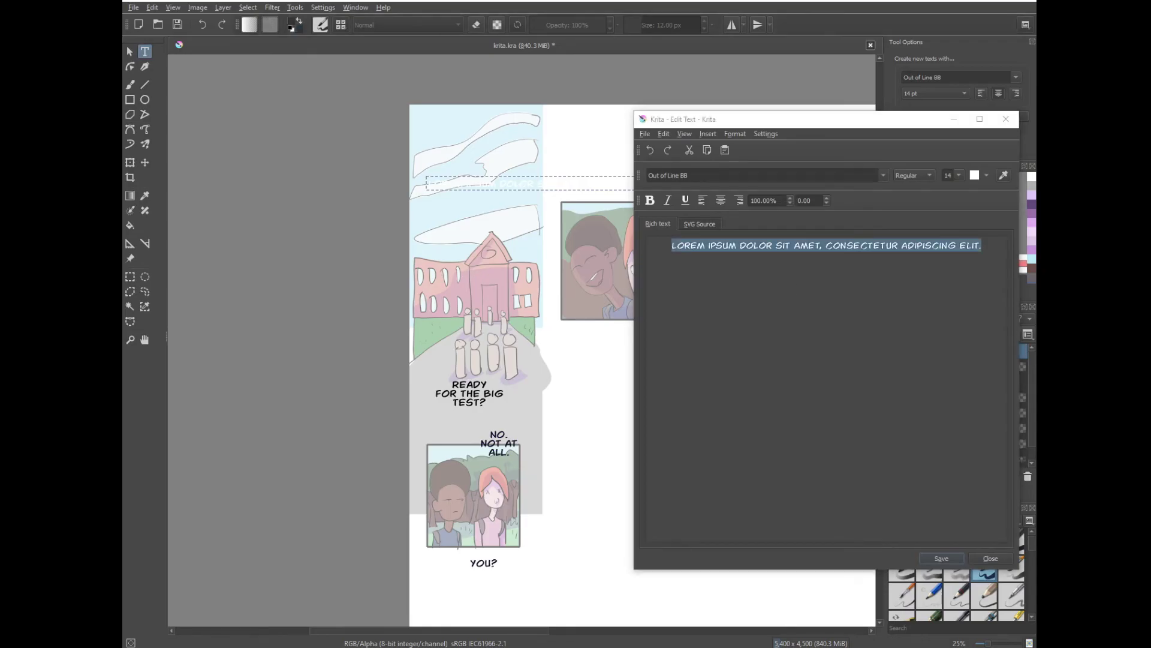
type("I AM")
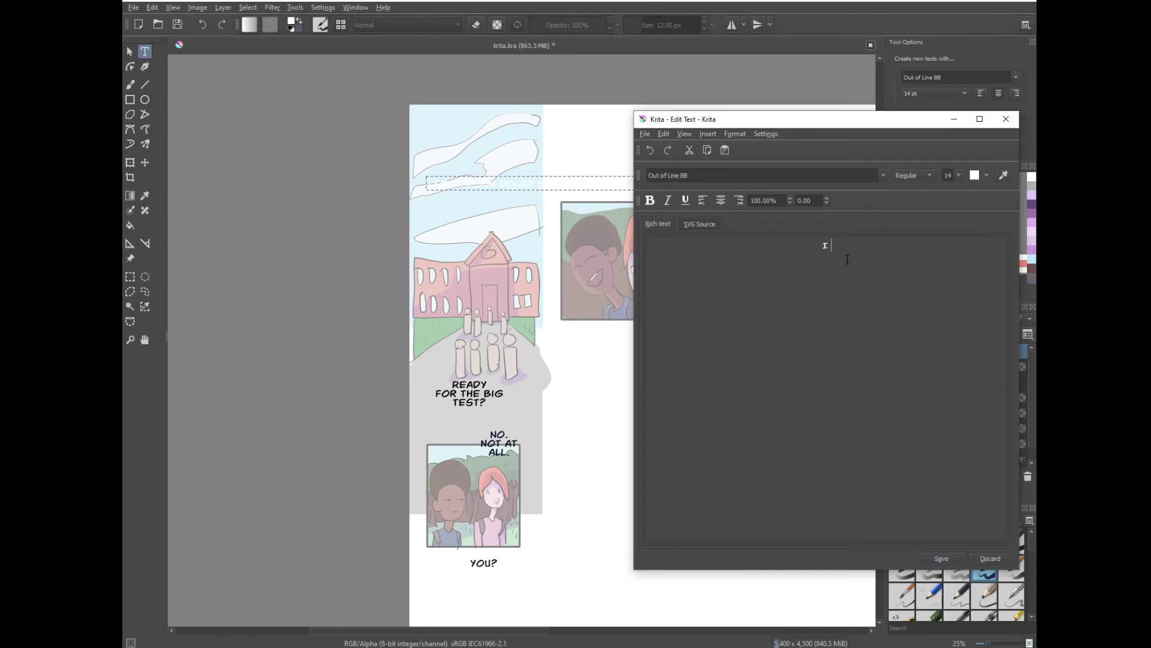
key("Return")
type("ZERO PERCENT")
key("Return")
type("READY.")
Rework the wording and line breaks to "I'M ZERO / PERCENT / READY." and save the text.
left_click(791, 258)
key("BackSpace")
left_click(832, 246)
key("Return")
left_click(814, 246)
key("BackSpace")
key("BackSpace")
type("'")
left_click(940, 559)
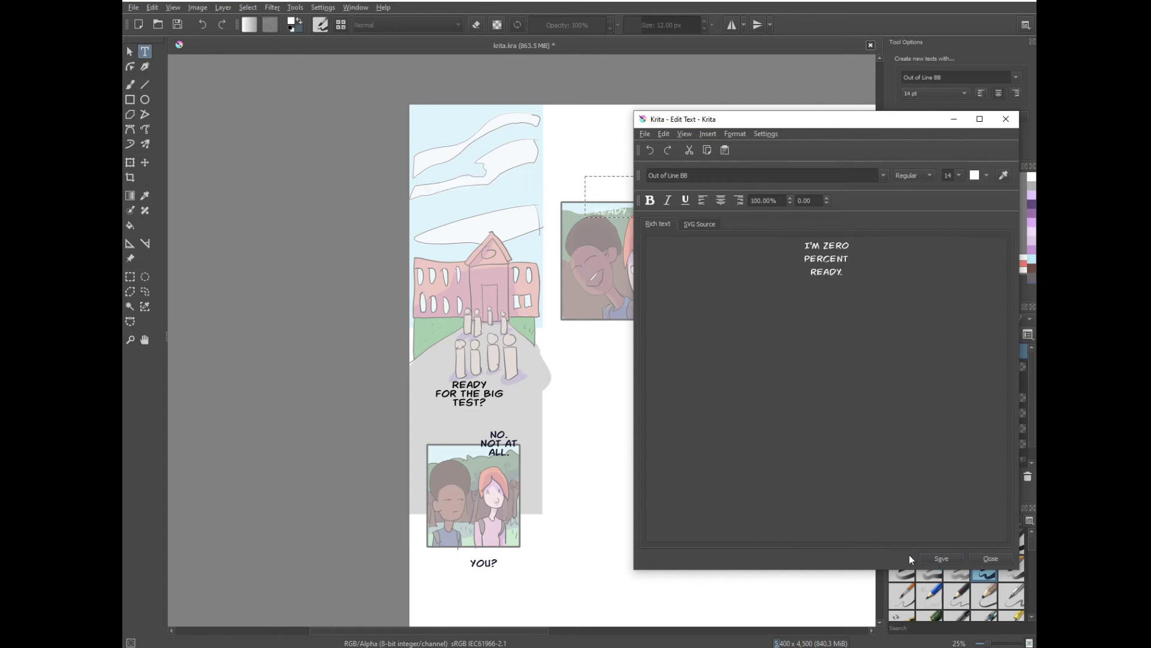
Set the "I'M ZERO PERCENT READY." text to near-black at size 15, check its SVG source, save it and close the editor.
left_click(986, 176)
left_click(1008, 312)
left_click(960, 175)
left_click(869, 210)
left_click_drag(944, 176, 947, 183)
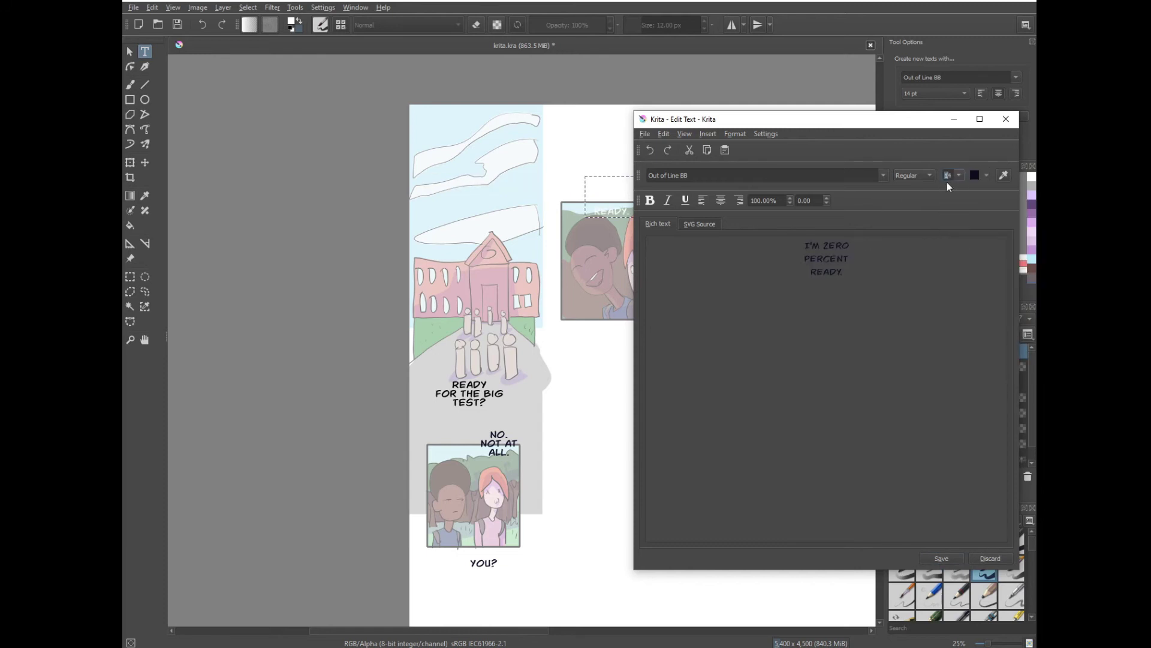
type("15")
key("Return")
left_click(700, 224)
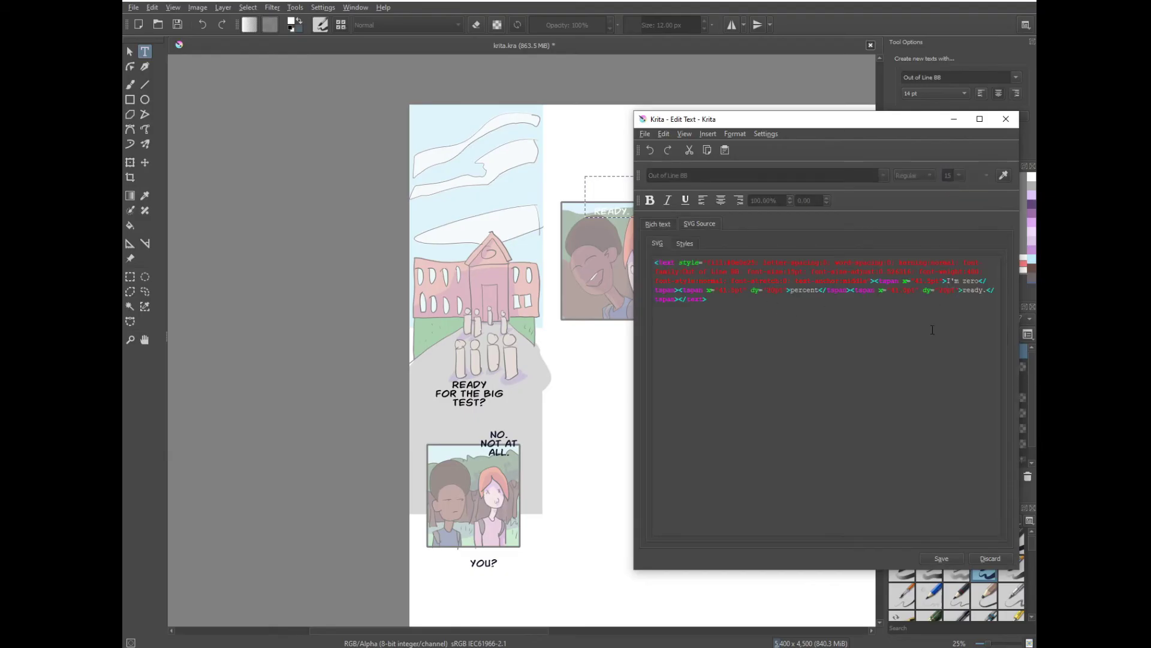
left_click(941, 558)
left_click(991, 558)
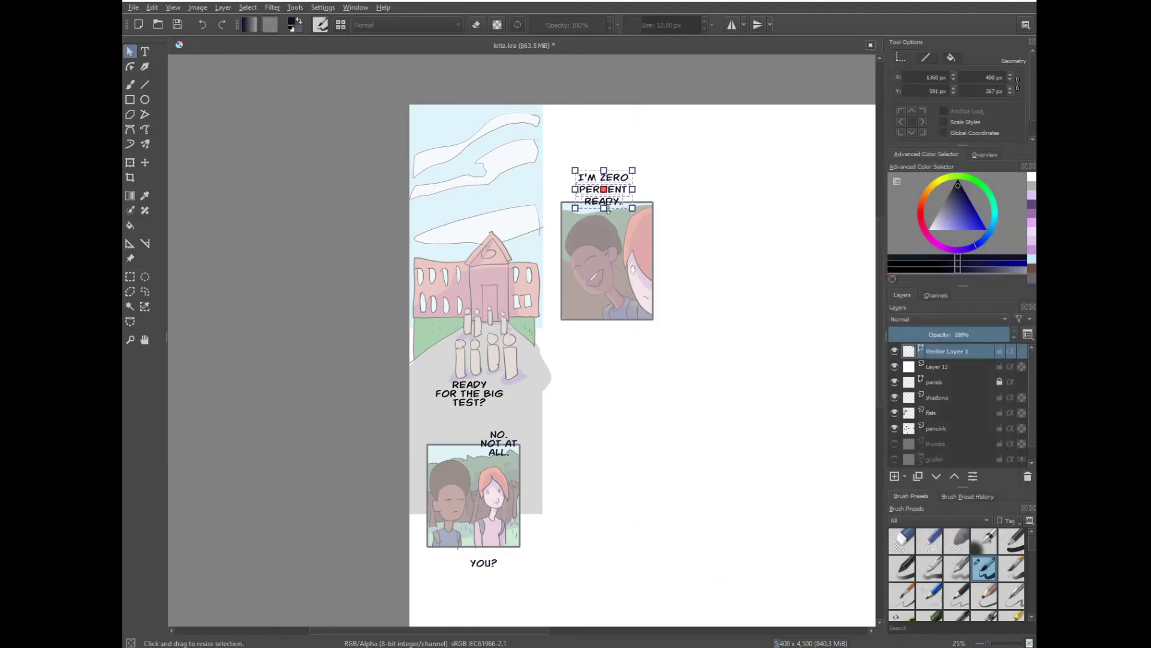
Rename the dialogue's vector layer to "text" and set Layer 12's opacity to 66%.
double_click(947, 351)
type("text")
key("Return")
left_click(932, 366)
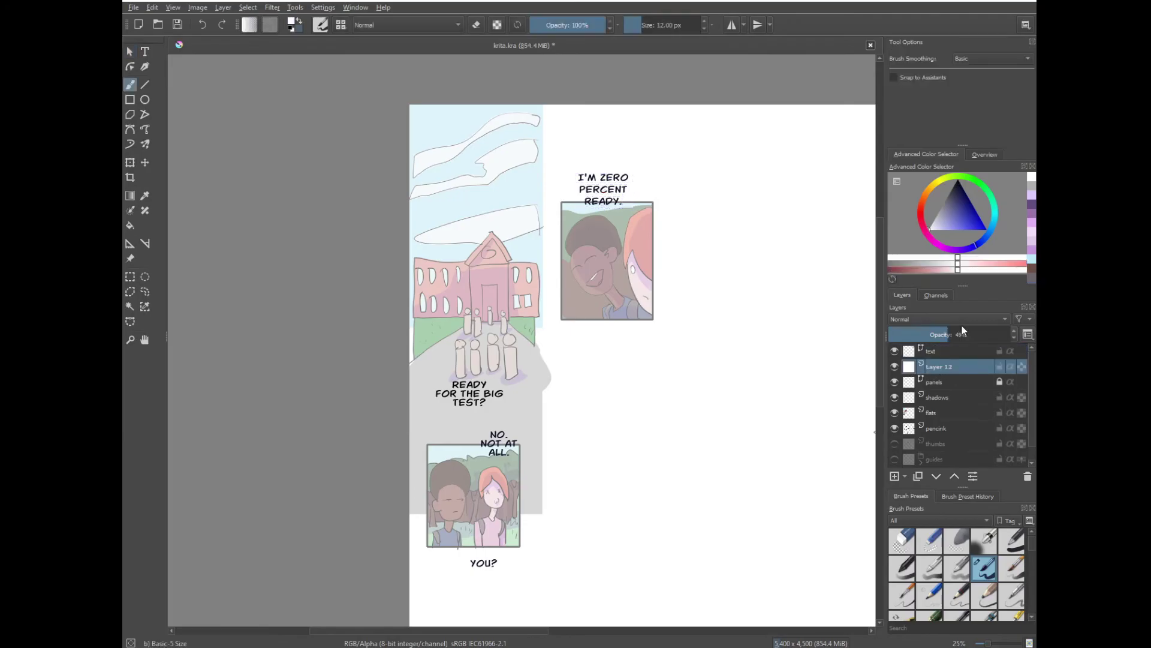
left_click_drag(962, 330, 970, 331)
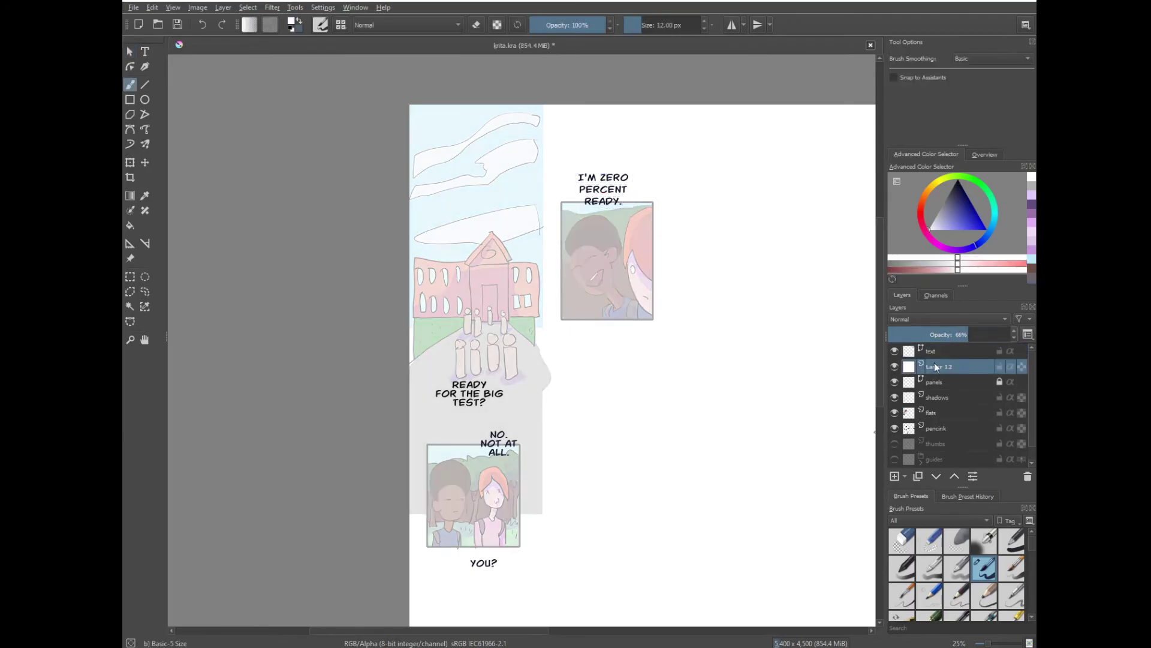
Add a vector layer named "balloons" directly above the text layer.
left_click(948, 352)
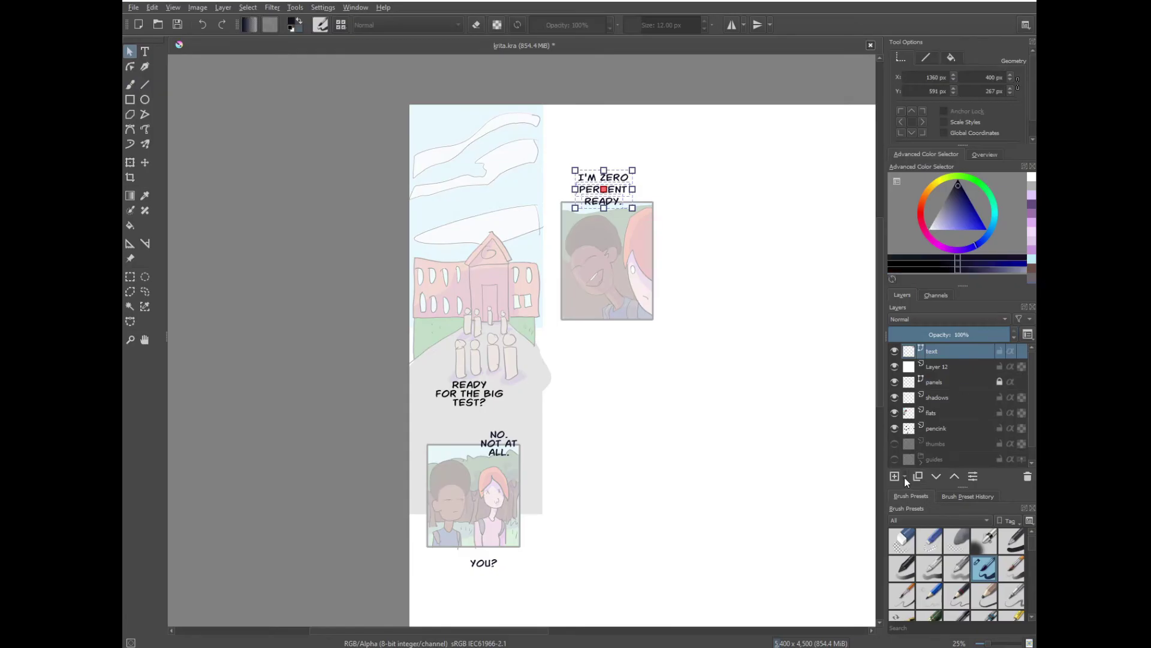
left_click(904, 478)
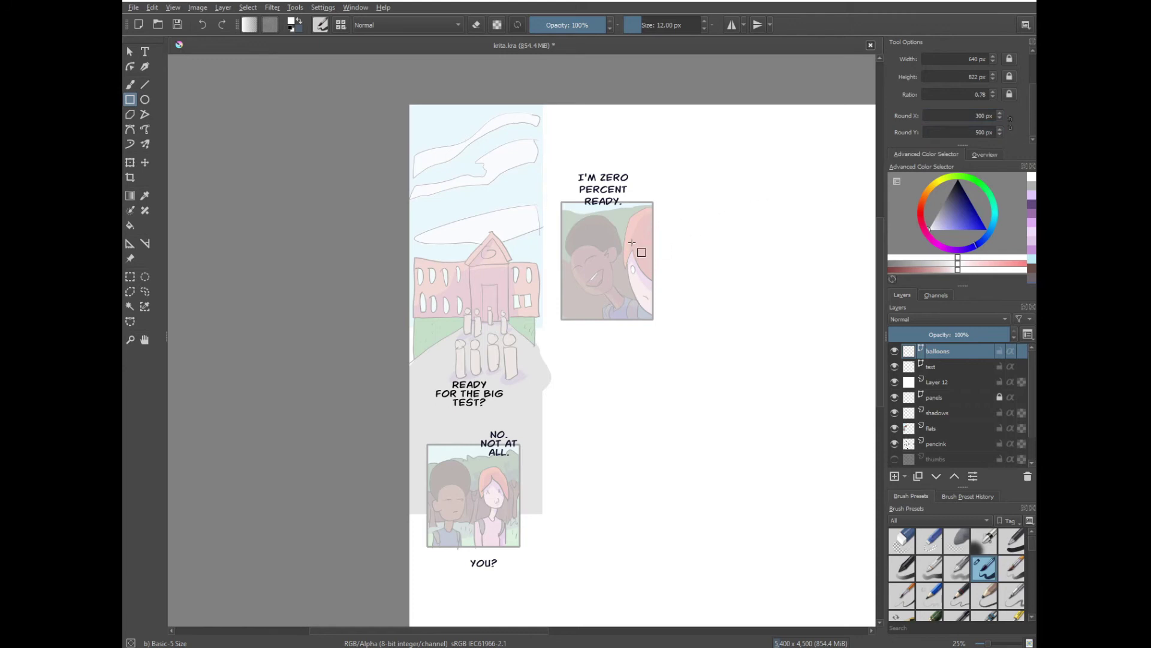
Set the rectangle tool's fill to Foreground Color and its outline to No Outline.
scroll(1033, 75, "up", 3)
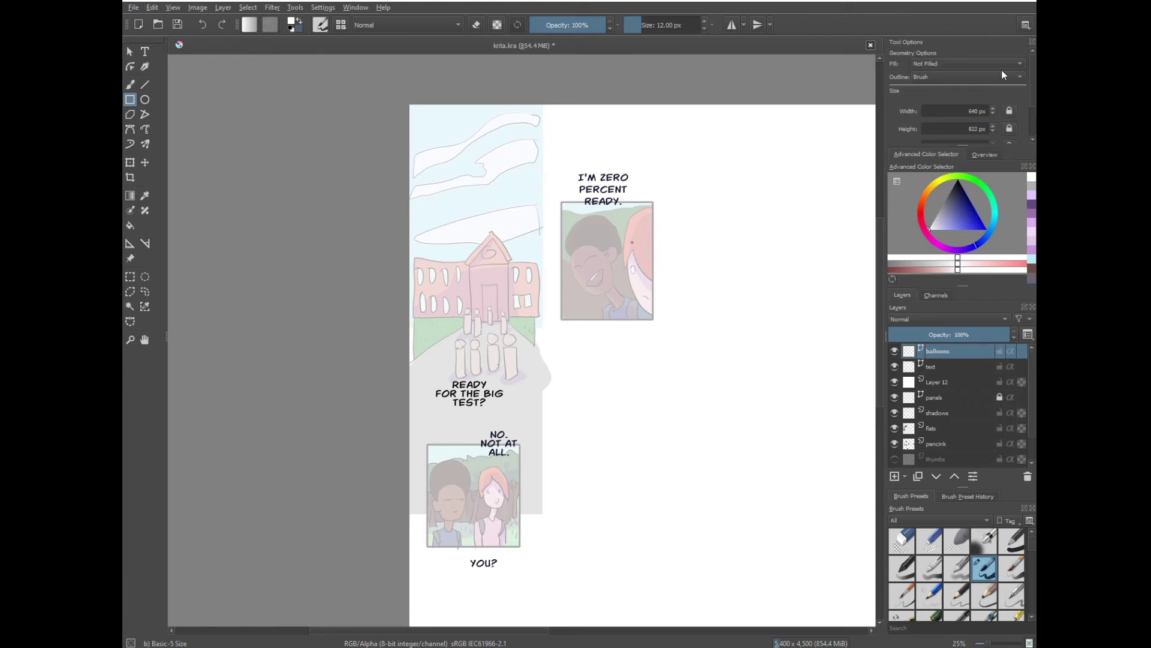
left_click(1014, 66)
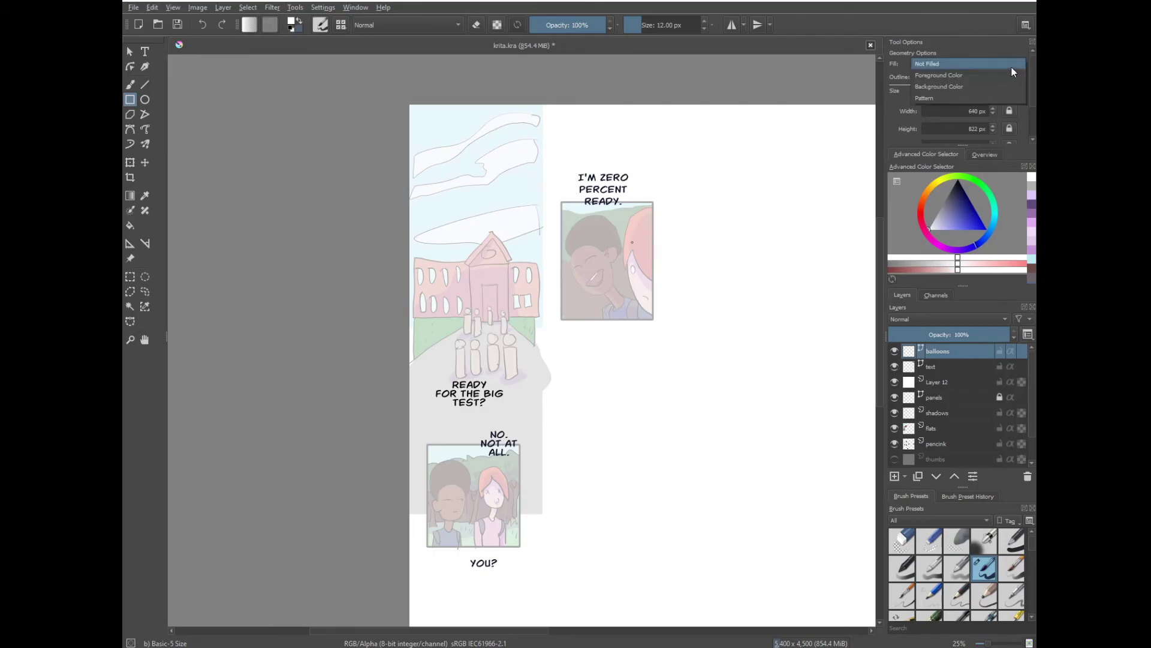
left_click(989, 87)
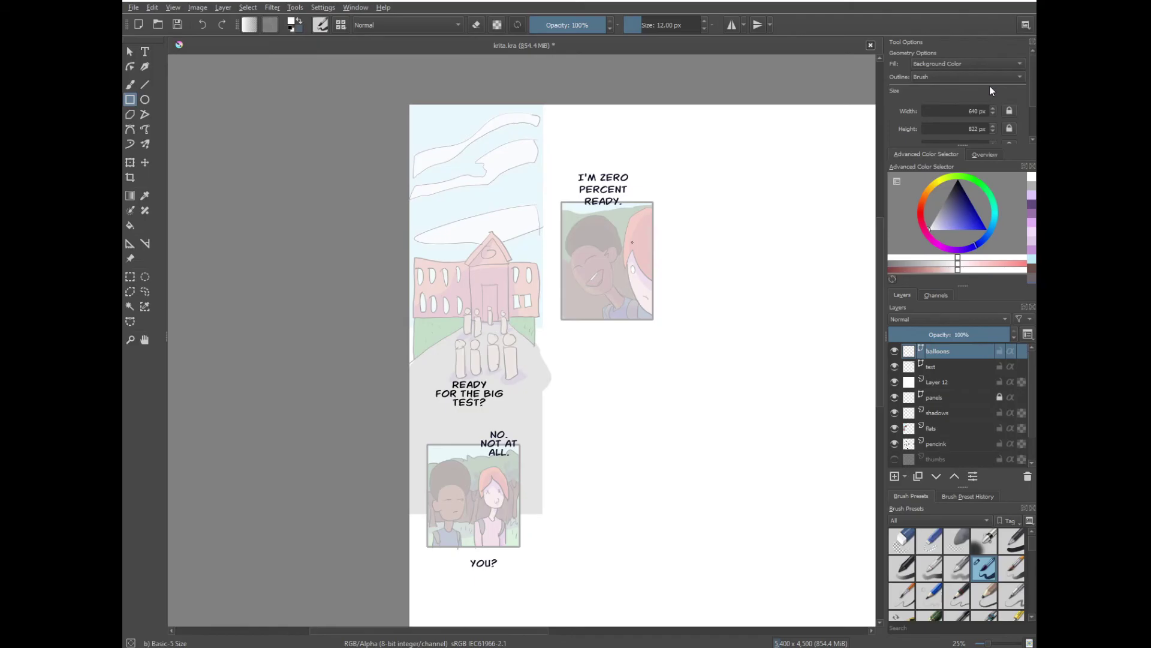
left_click(995, 64)
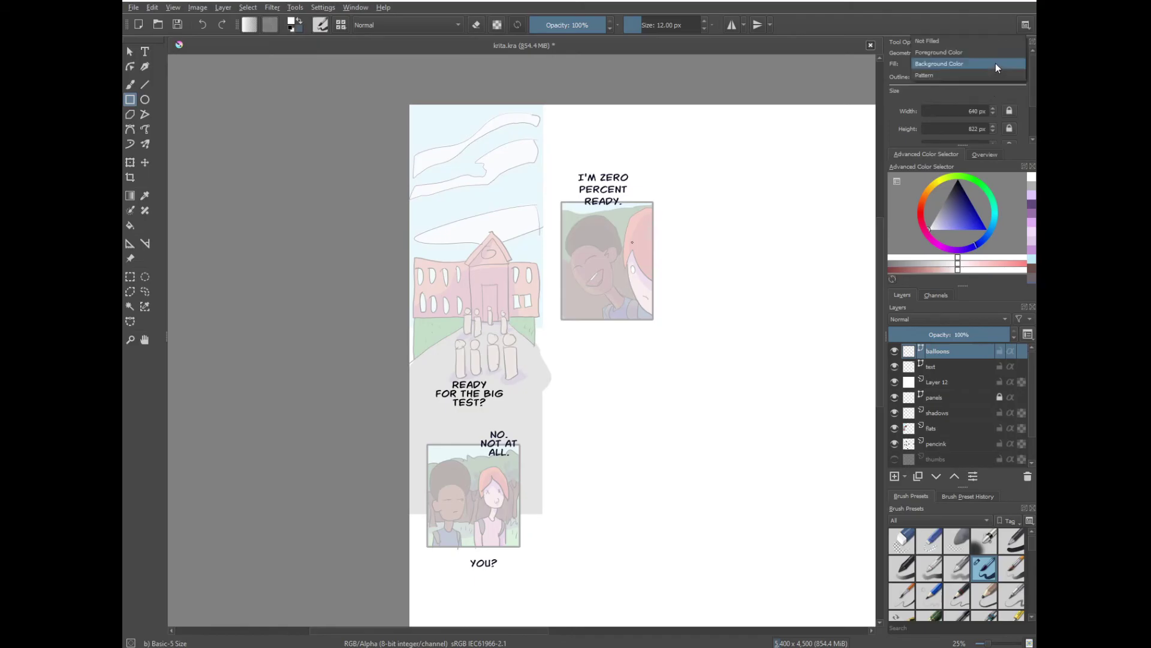
left_click(988, 52)
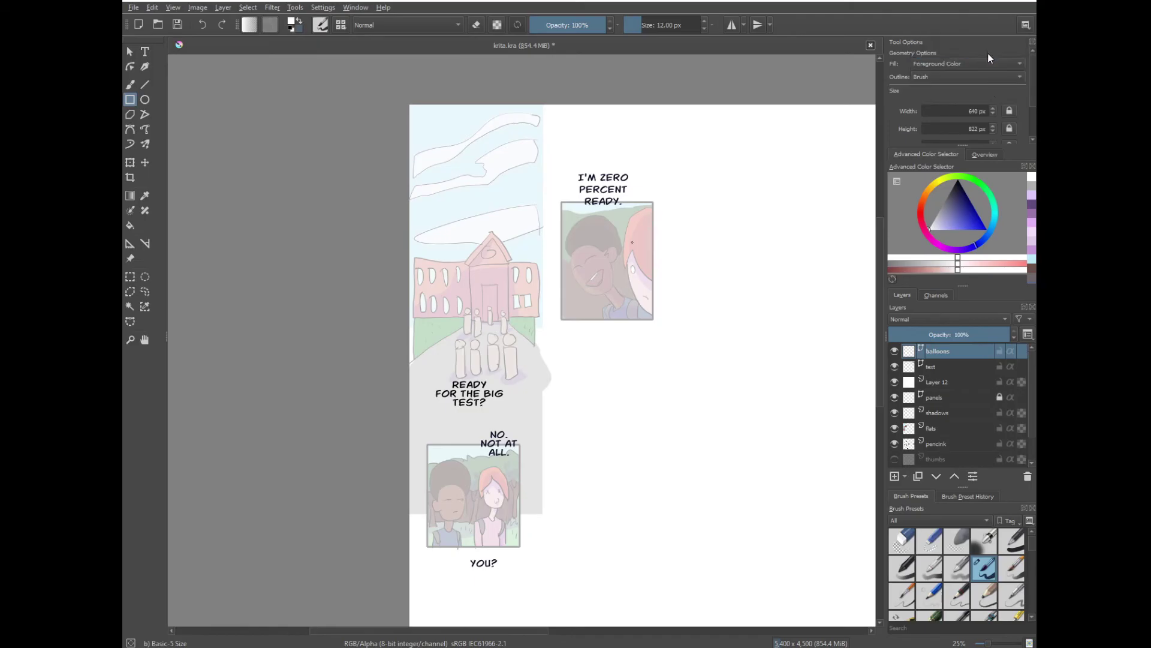
left_click(981, 77)
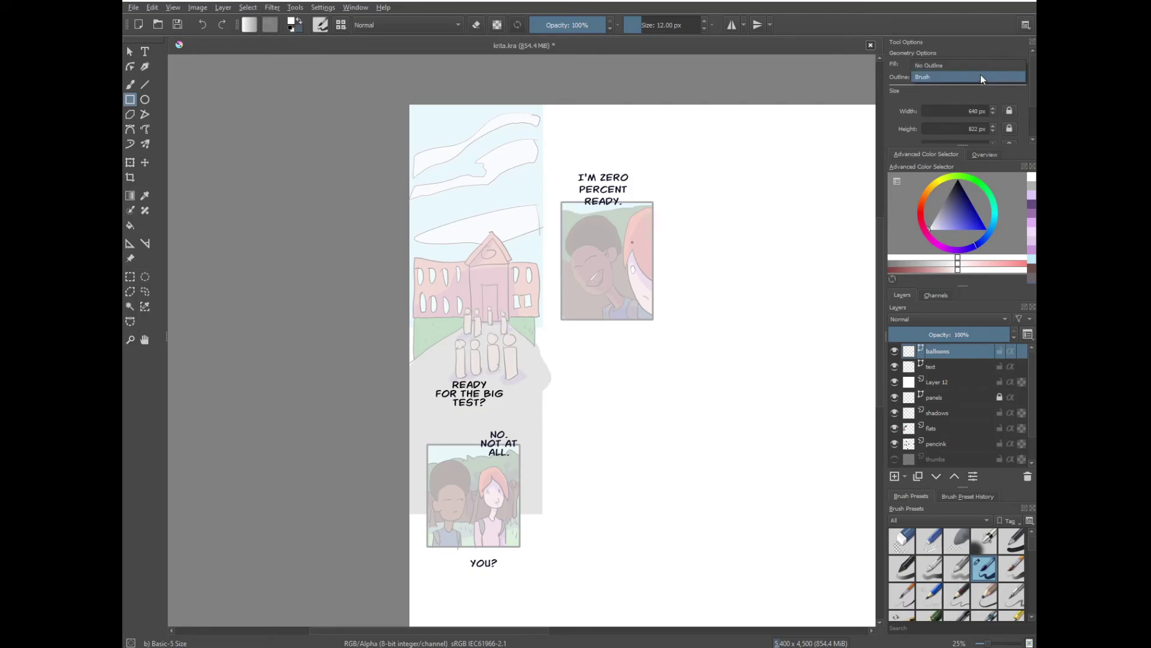
left_click(984, 66)
scroll(984, 66, "up", 1)
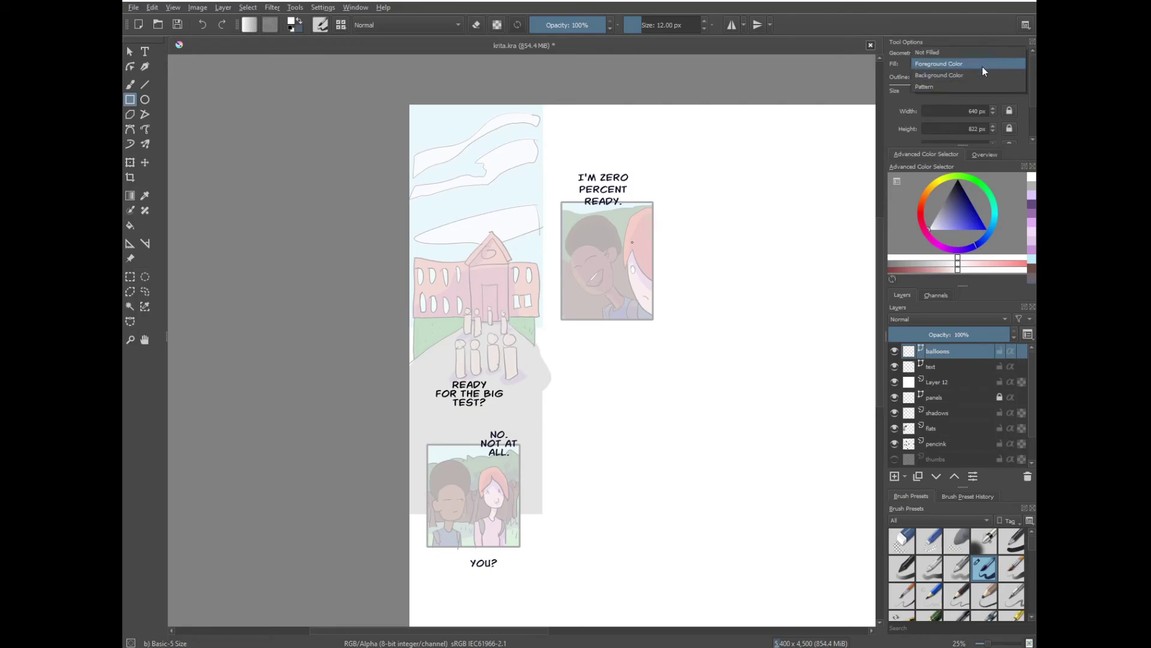
left_click(982, 65)
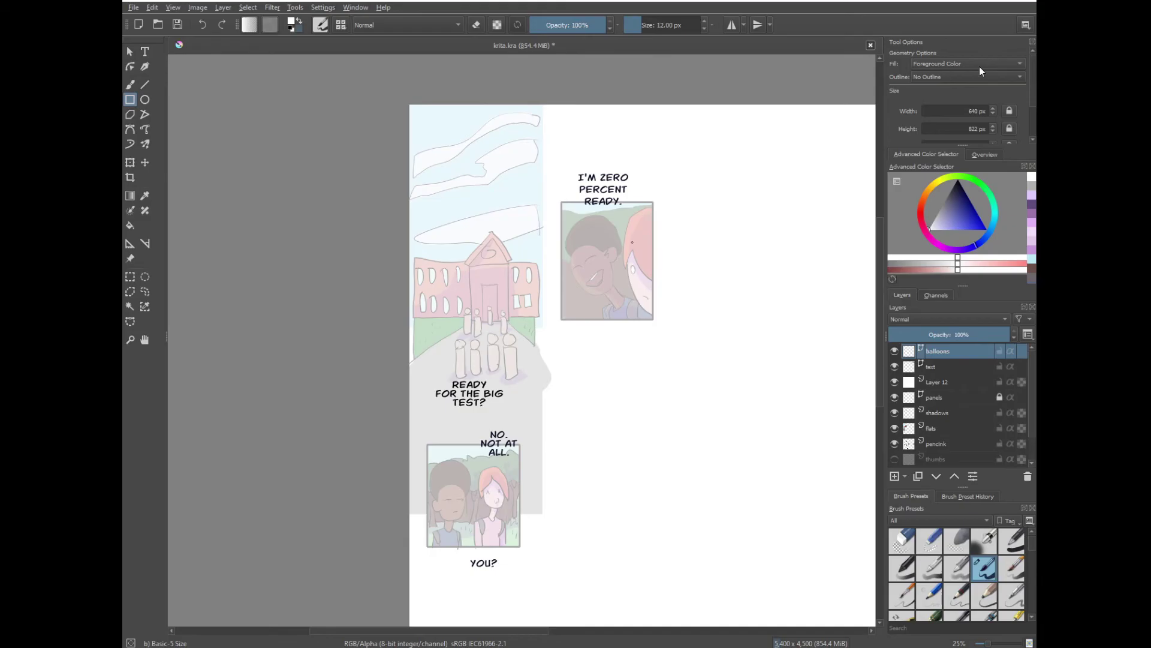
left_click_drag(422, 355, 511, 420)
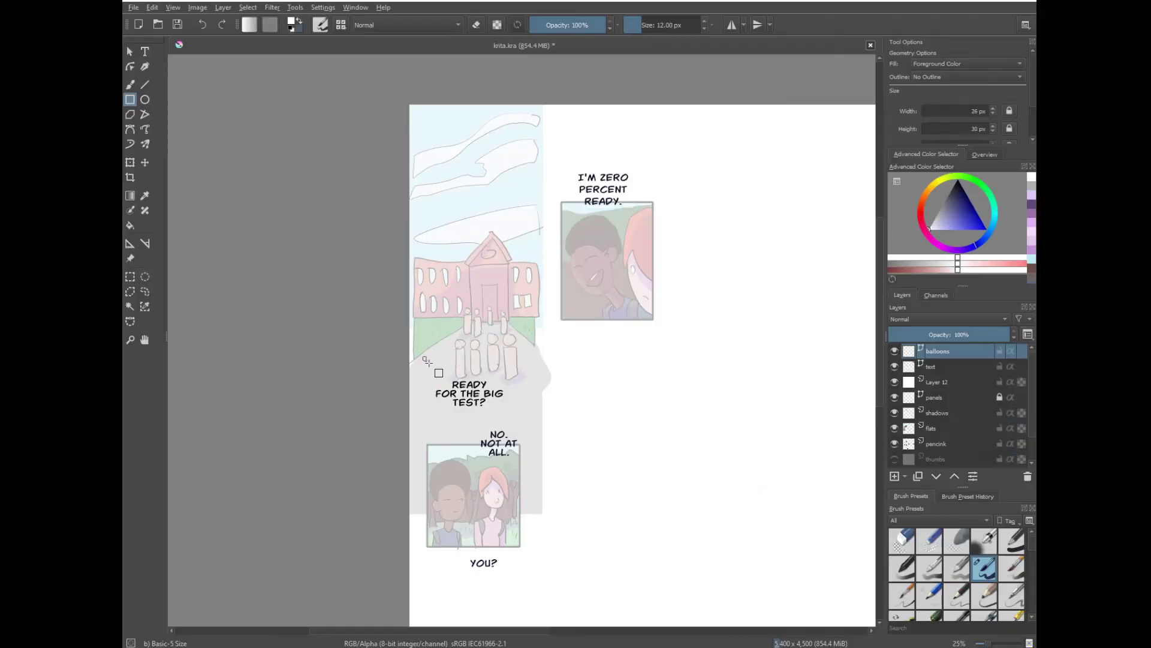
left_click_drag(423, 356, 514, 424)
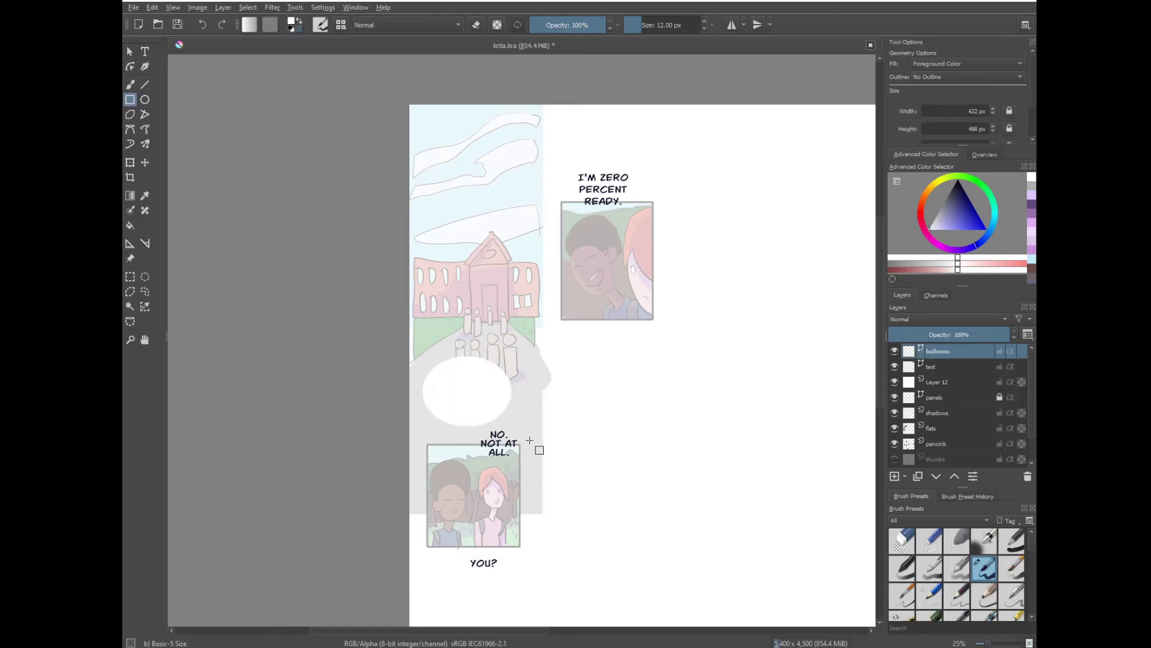
key("ctrl+z")
Move the balloons layer below the text layer and draw rounded white balloons behind the dialogue texts.
left_click_drag(954, 358, 956, 381)
mouse_move(426, 371)
left_mouse_down()
mouse_move(515, 418)
mouse_move(529, 463)
left_mouse_up()
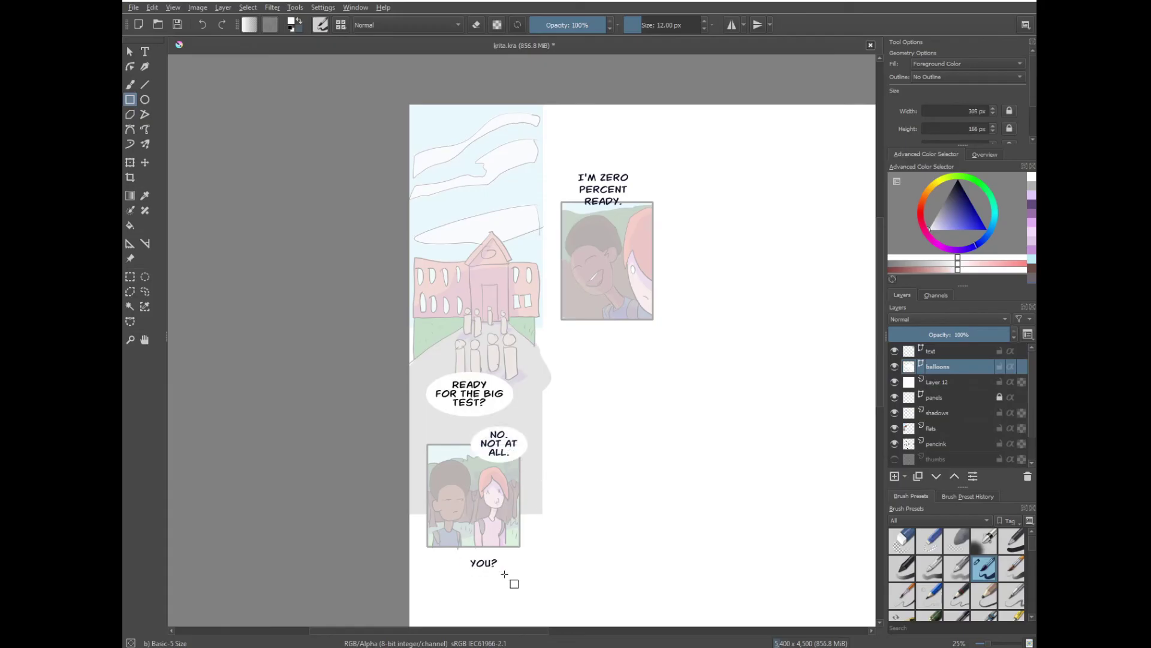
left_click_drag(567, 160, 641, 214)
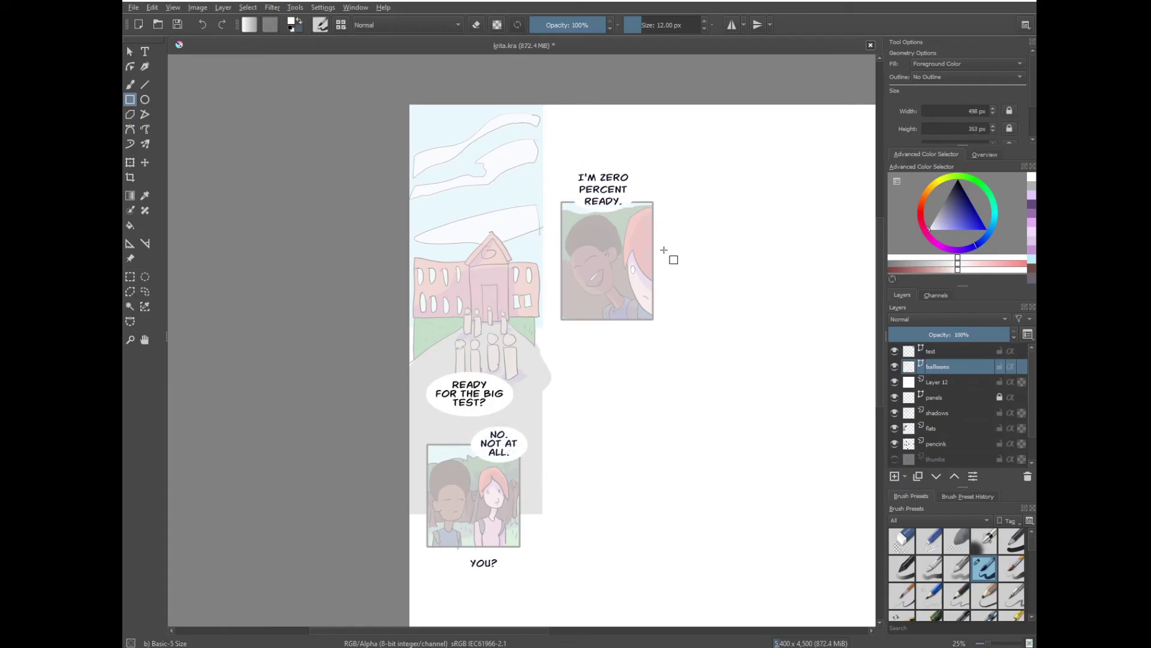
Give the balloons layer a layer style with a thin black stroke around each balloon.
right_click(973, 366)
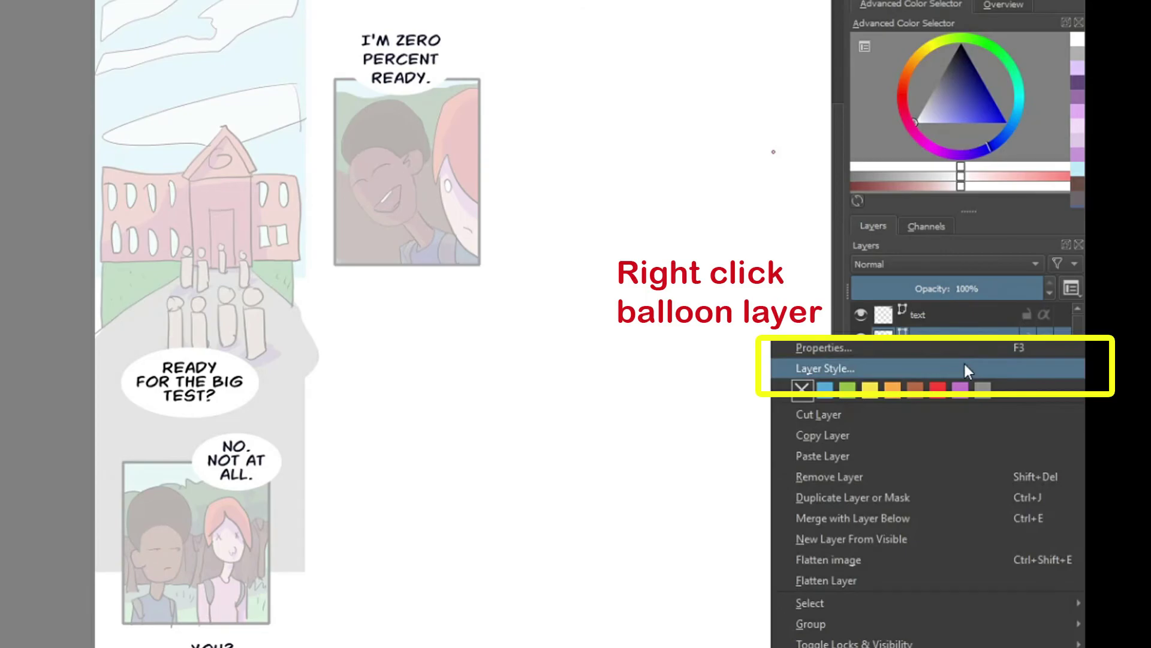
left_click(965, 366)
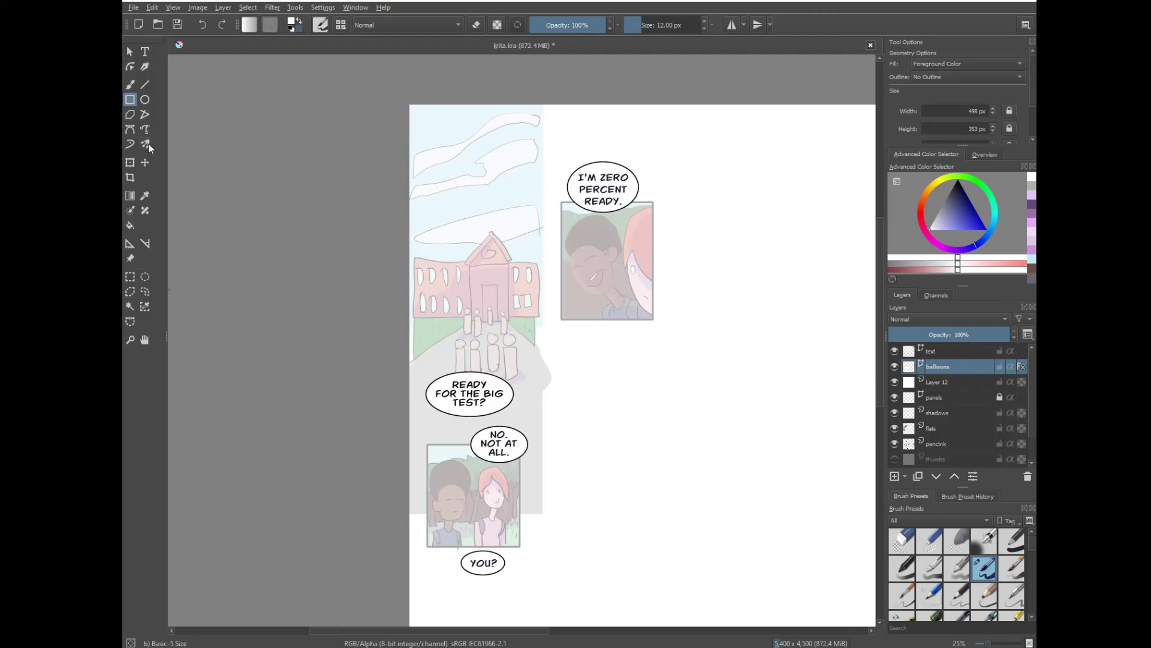
Draw a pointed white tail with the Bezier Curve tool, filled with Foreground Color, from the "NO. NOT AT ALL." balloon toward the red-haired girl.
left_click(135, 131)
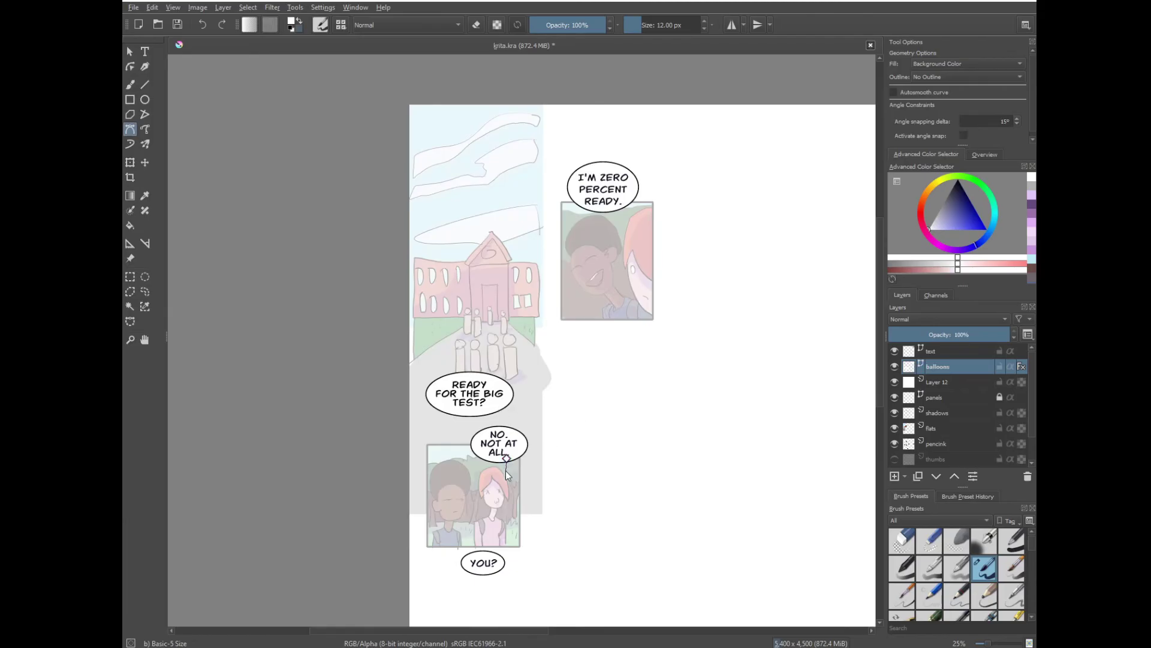
key("ctrl+plus")
key("ctrl+plus")
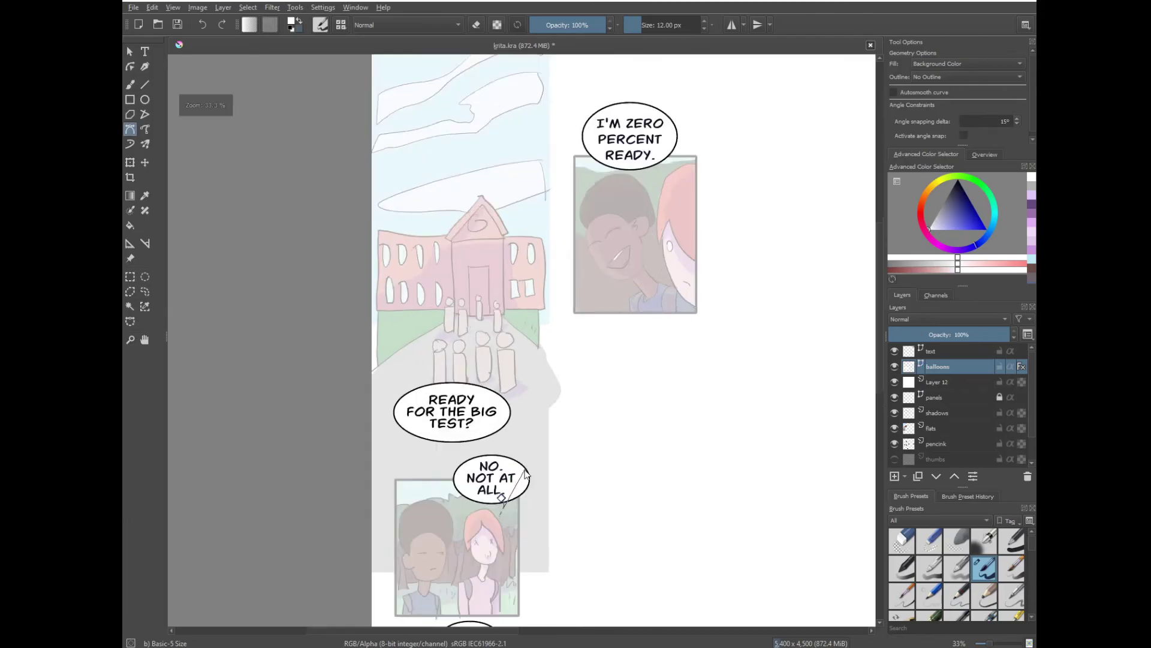
left_click_drag(555, 552, 566, 452)
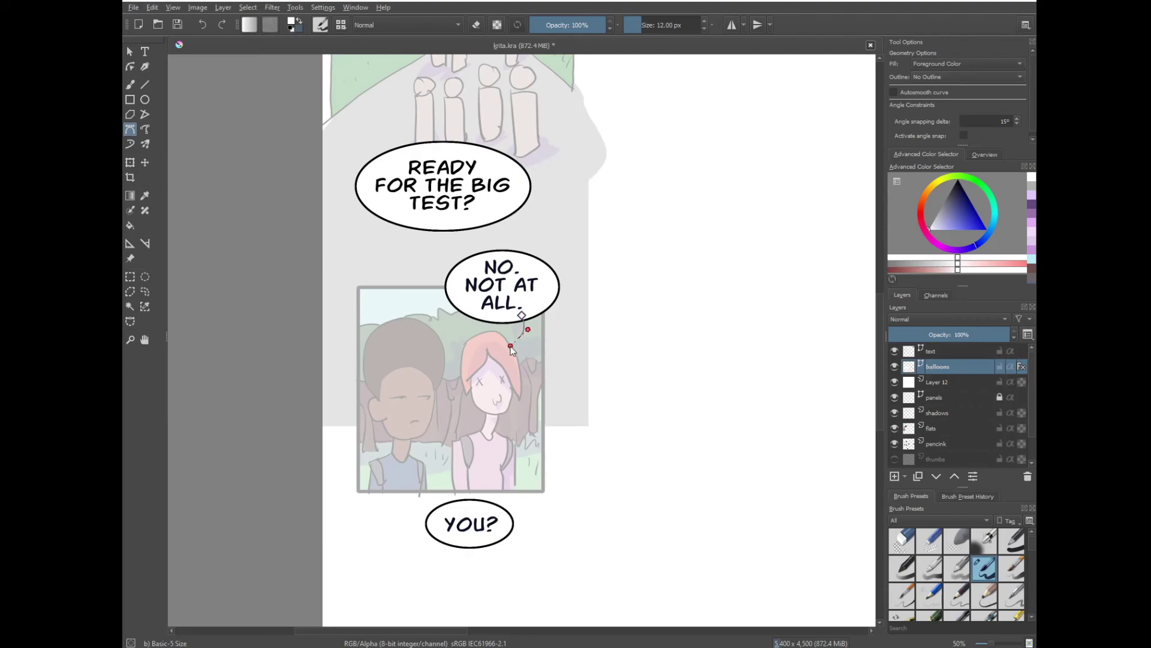
left_click_drag(510, 347, 509, 349)
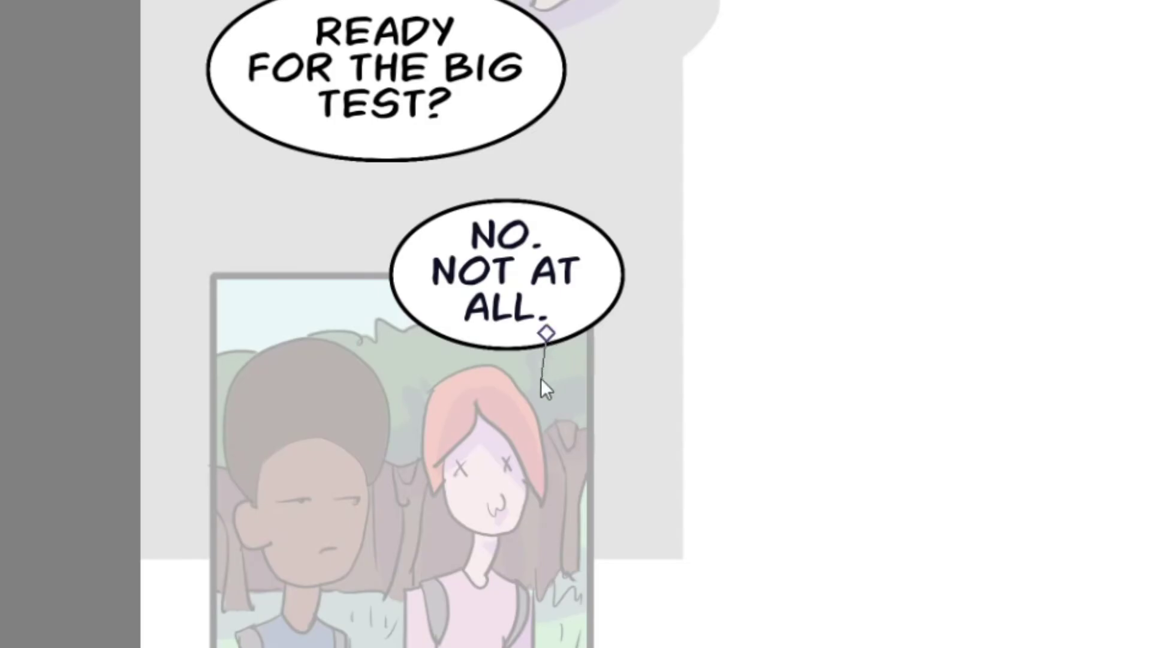
left_click_drag(541, 378, 531, 401)
left_click_drag(566, 326, 563, 303)
left_click(548, 333)
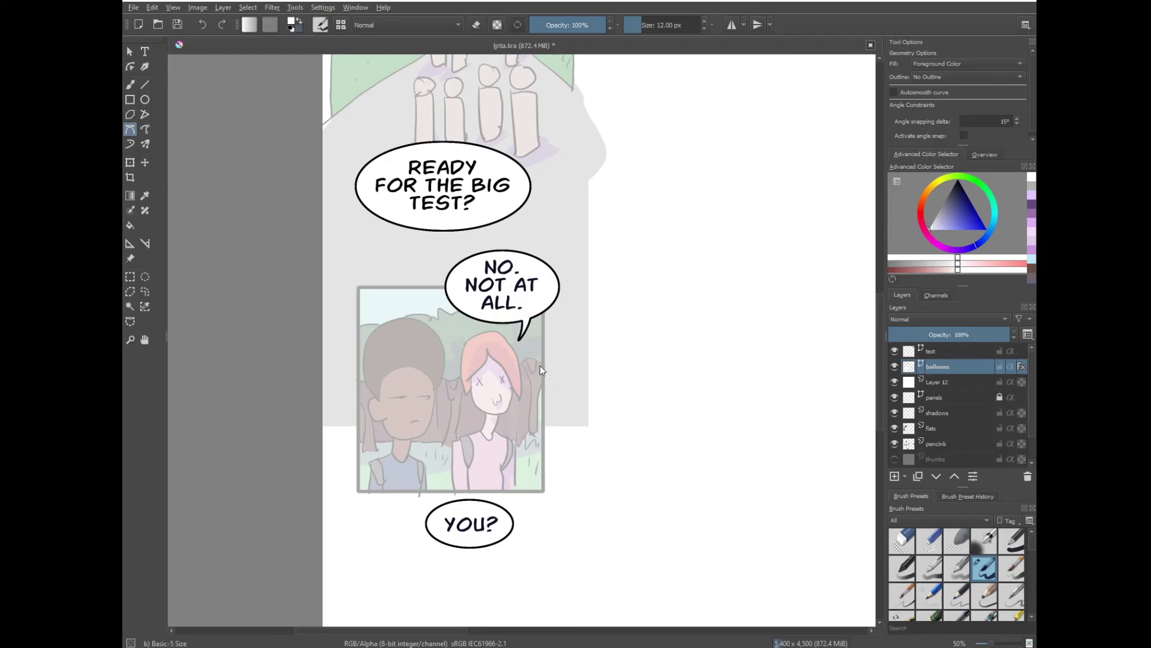
Change the black paint colour to white and draw a pointed tail rising from the "YOU?" balloon into the panel above.
left_click(296, 27)
left_click(293, 23)
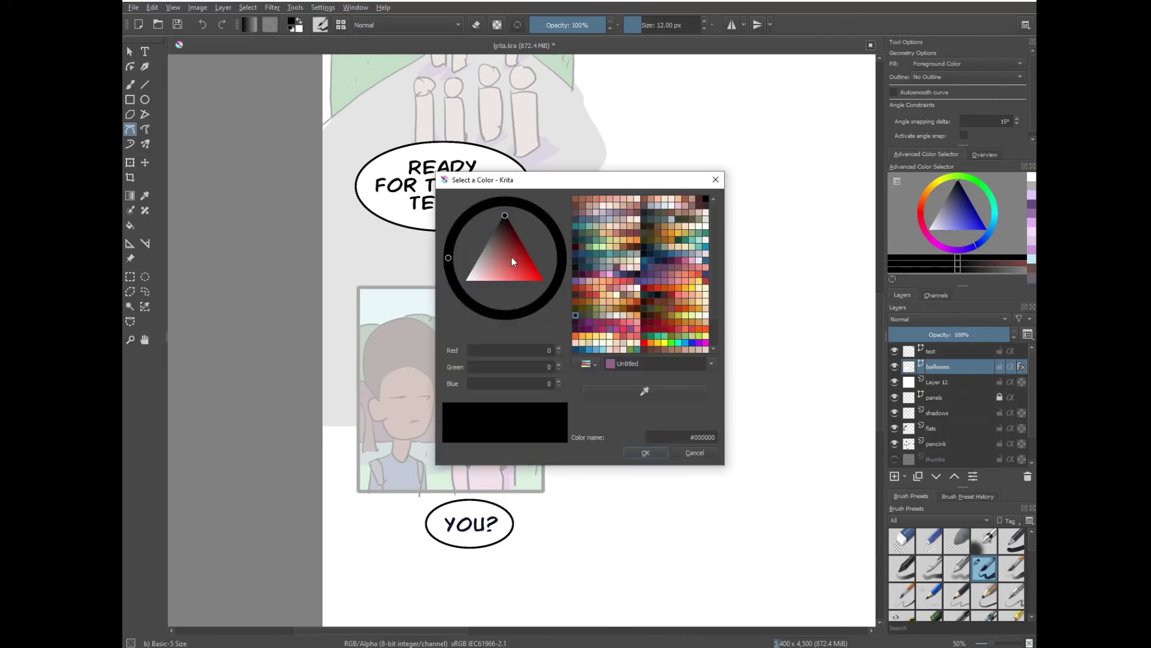
left_click(464, 281)
left_click(646, 451)
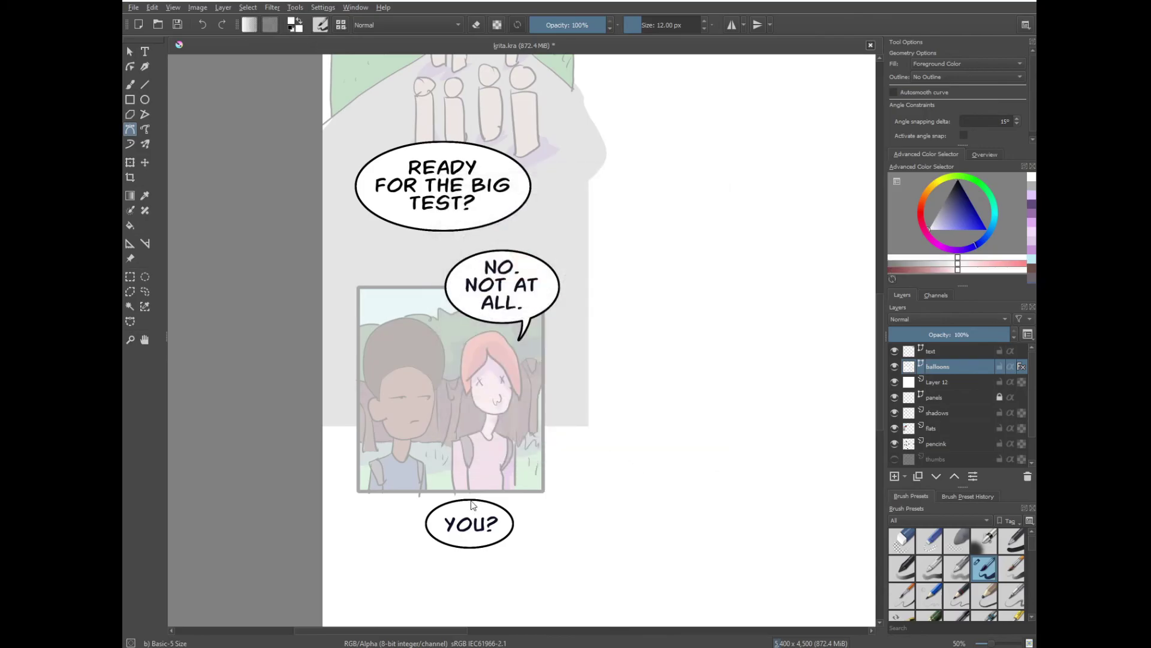
left_click_drag(472, 503, 486, 481)
left_click(470, 505)
Draw a pointed tail from the "I'M ZERO PERCENT READY." balloon down toward the laughing boy, undoing the first attempt.
left_click_drag(720, 221, 610, 521)
left_click_drag(638, 359, 611, 490)
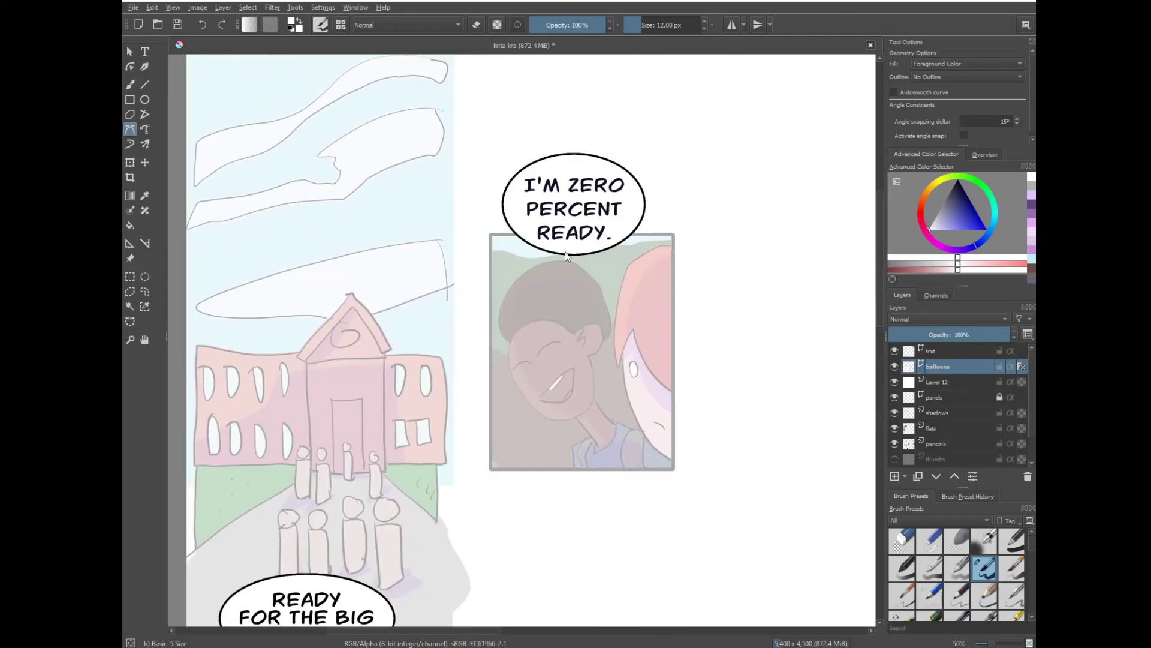
mouse_move(573, 249)
left_mouse_down()
mouse_move(568, 283)
mouse_move(584, 233)
left_mouse_up()
left_click(573, 249)
key("ctrl+z")
left_click_drag(574, 292, 577, 292)
left_click_drag(601, 247, 602, 232)
left_click(590, 248)
Remove the translucent white Layer 12 lying between the balloons and panels layers.
left_click_drag(661, 505, 771, 245)
left_click_drag(701, 558, 743, 358)
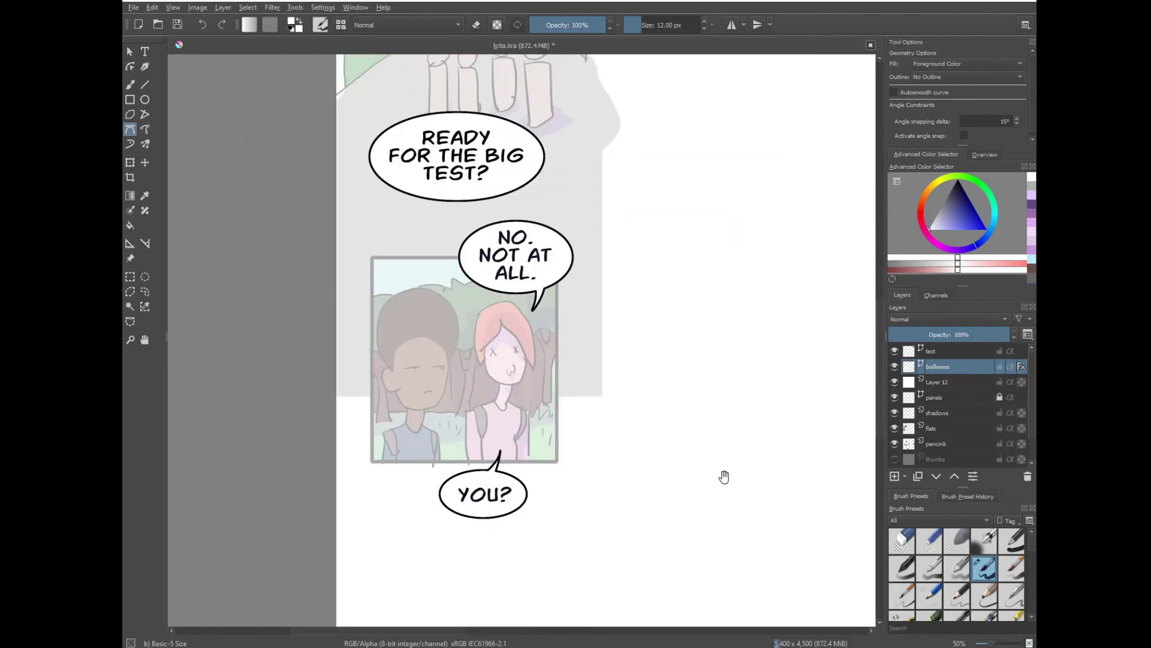
left_click_drag(731, 421, 718, 466)
right_click(961, 382)
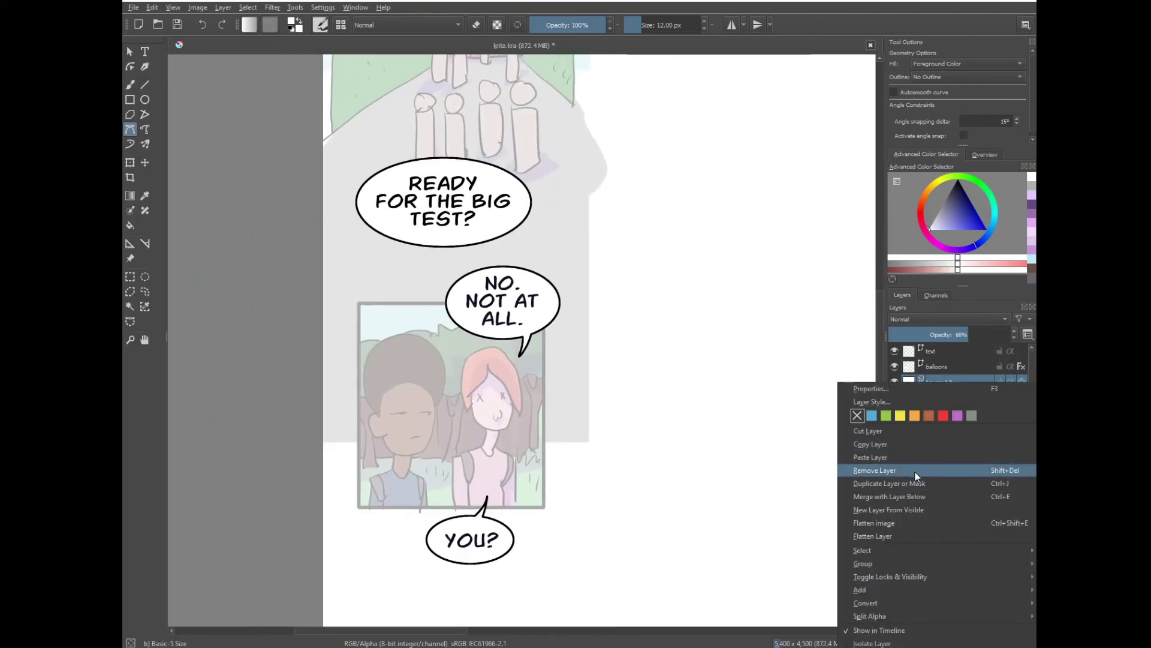
left_click(916, 471)
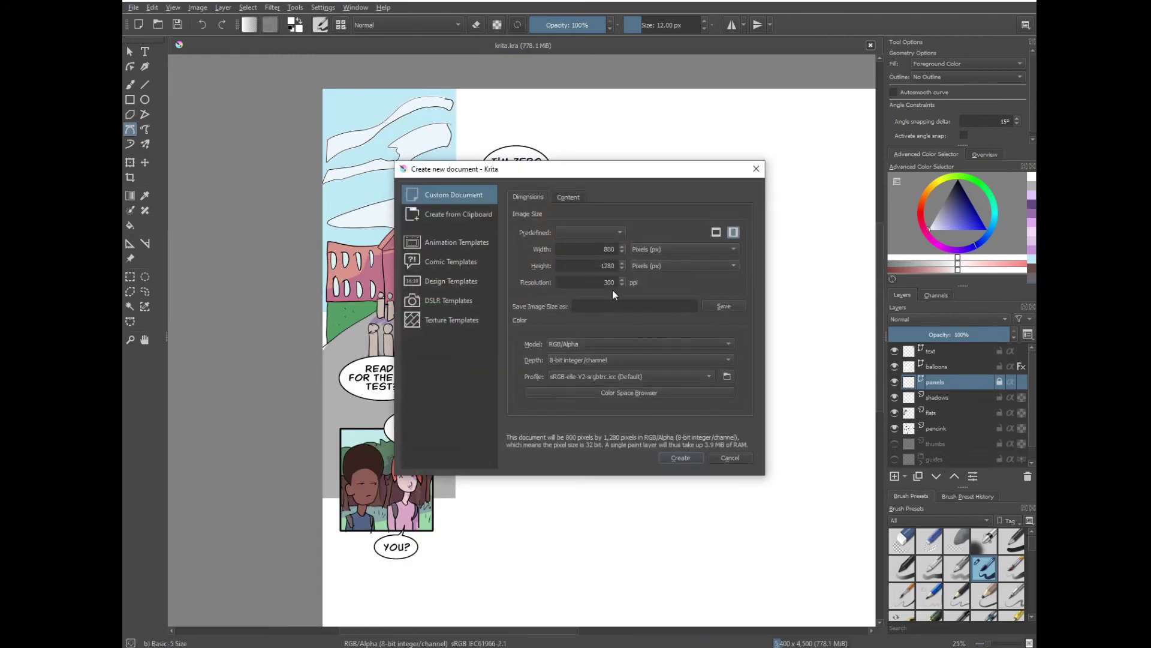
Create a new custom document 800 px wide and 30000 px high at 300 ppi.
double_click(602, 266)
type("30000")
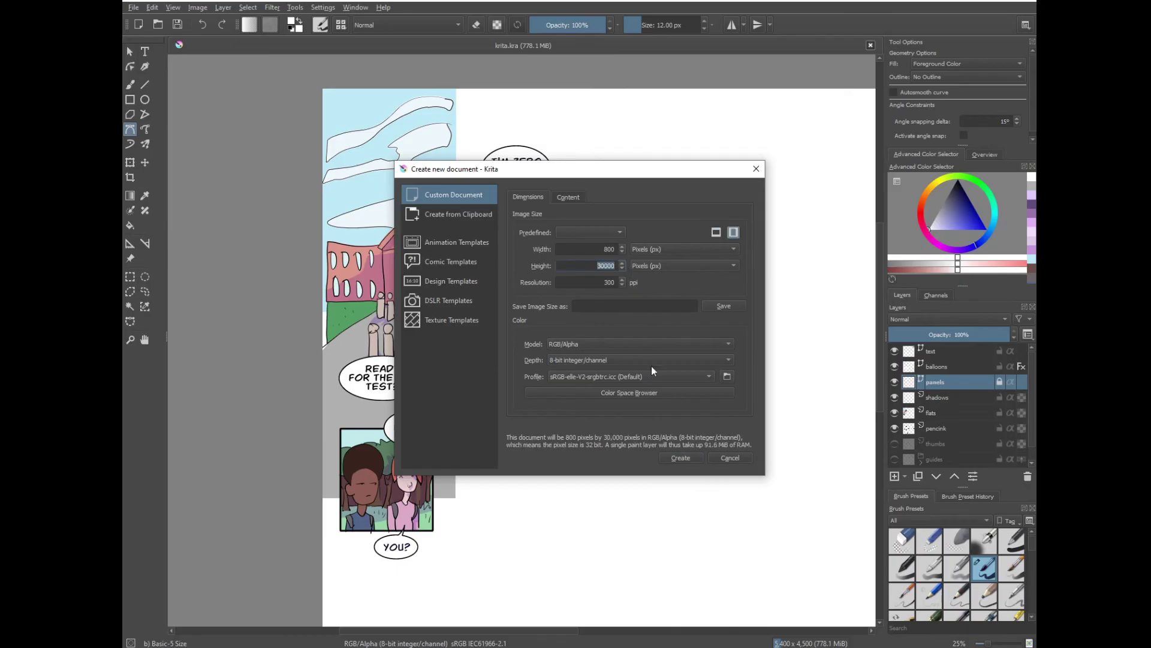
left_click(680, 459)
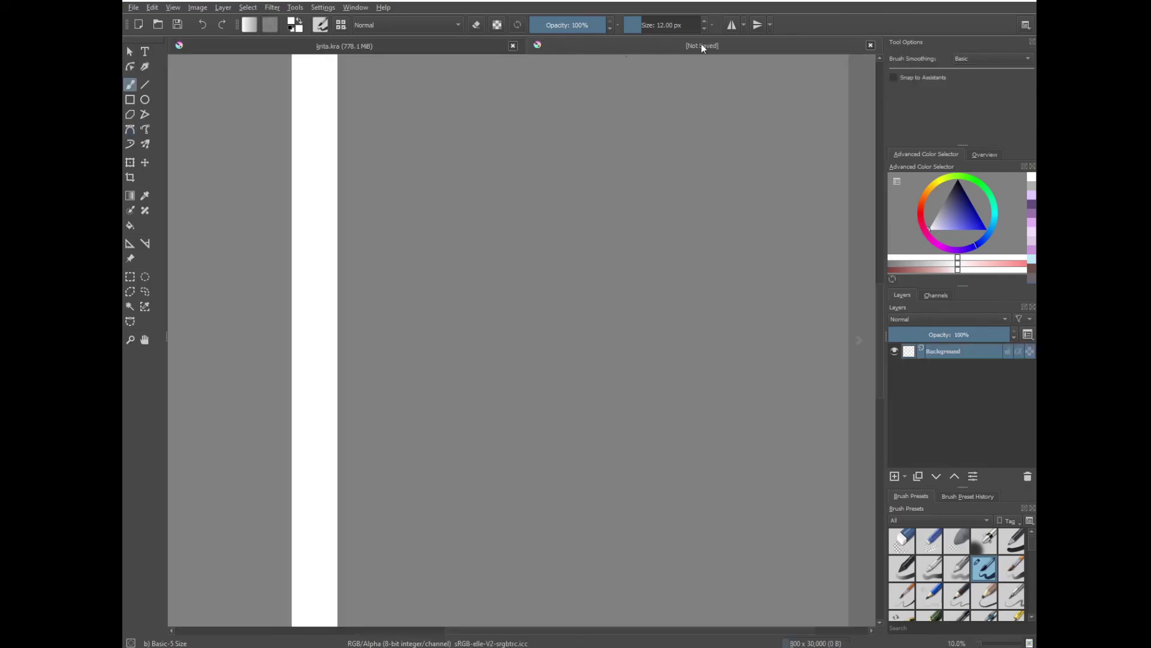
Select the whole first column of the krita.kra page with a rectangular selection and copy it merged.
left_click_drag(701, 45, 644, 52)
left_click(345, 45)
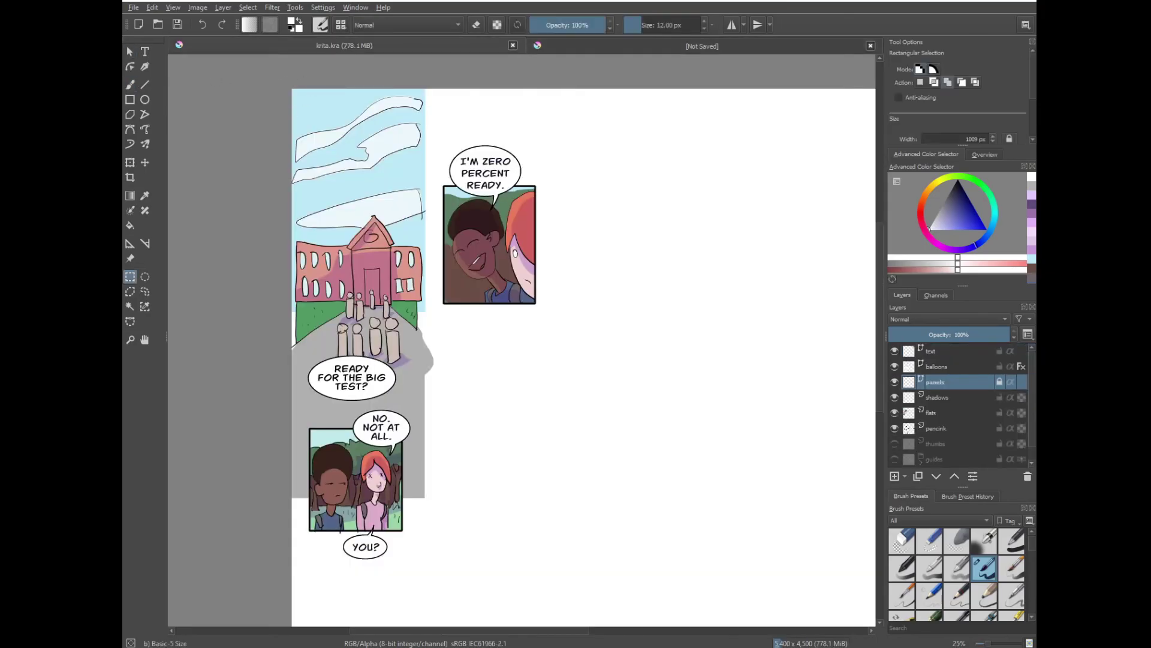
left_click_drag(280, 81, 426, 561)
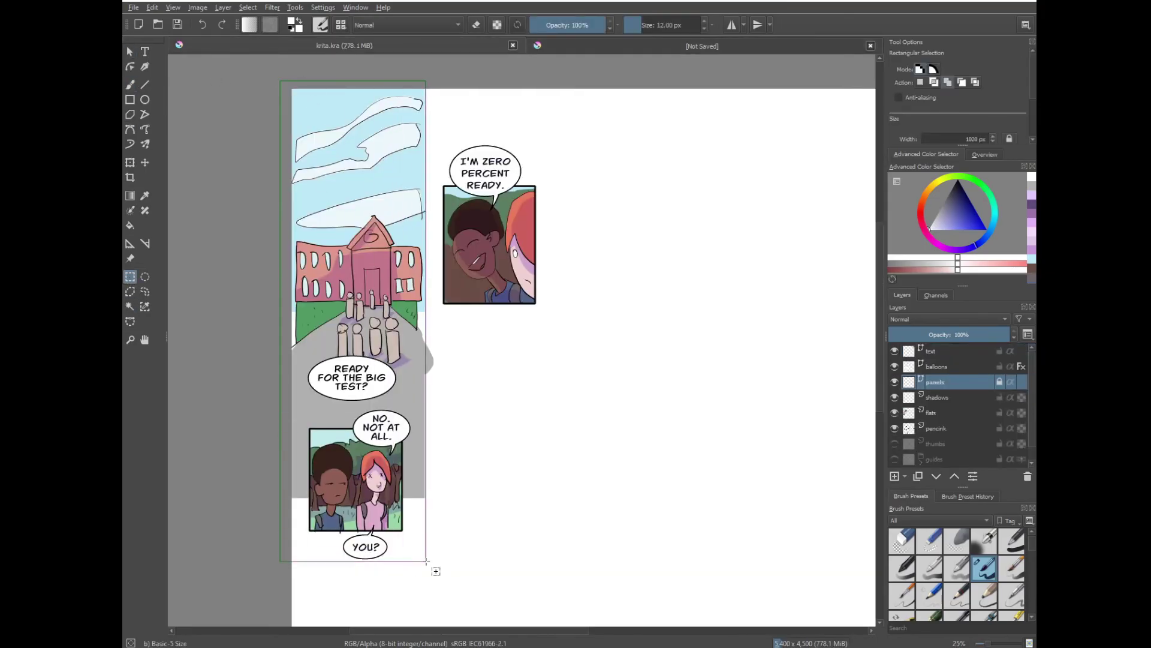
left_click(151, 8)
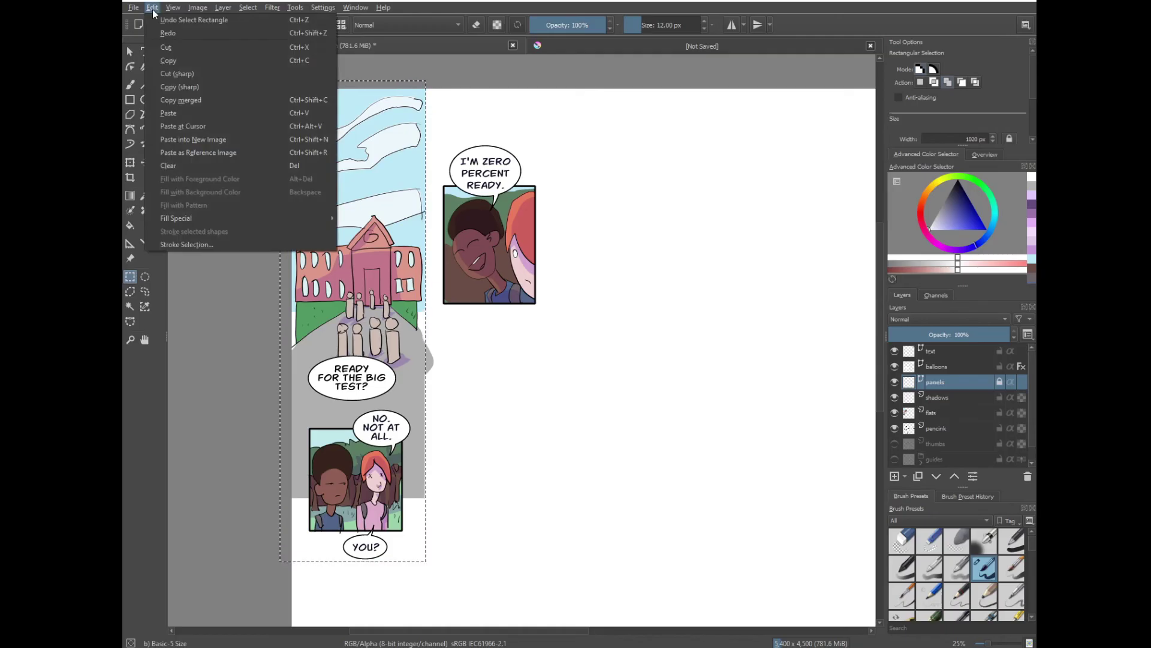
left_click(316, 100)
Paste the first column into the new 800 × 30,000 px document and move it to line up with the strip's edges.
left_click(647, 50)
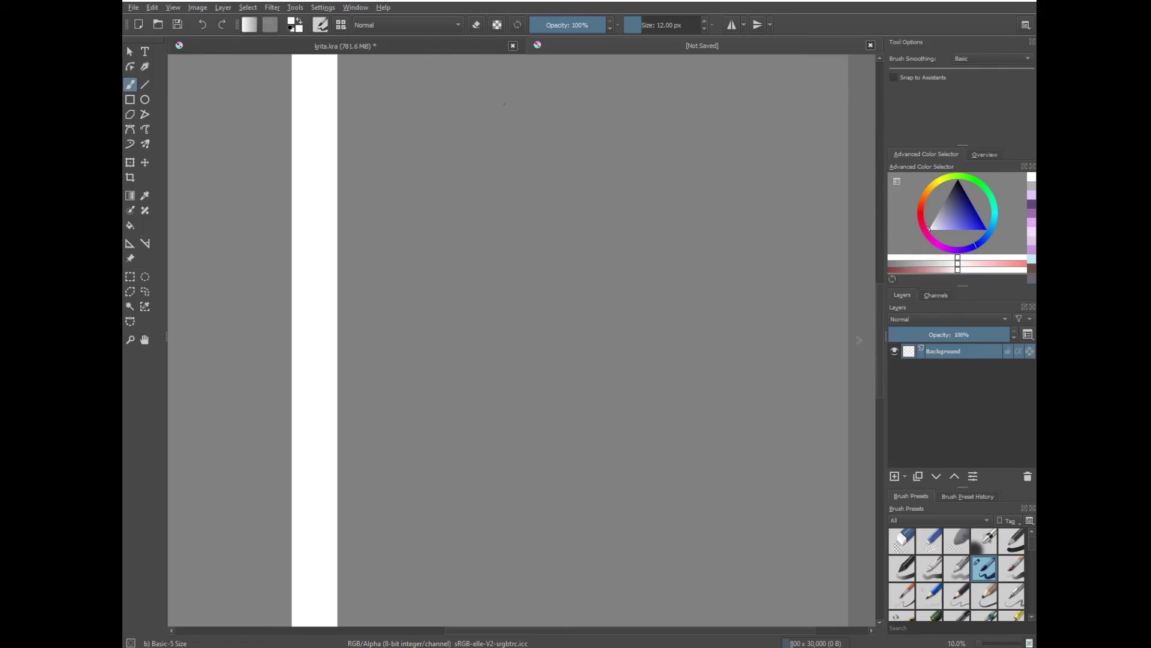
left_click_drag(882, 327, 882, 186)
key("ctrl+v")
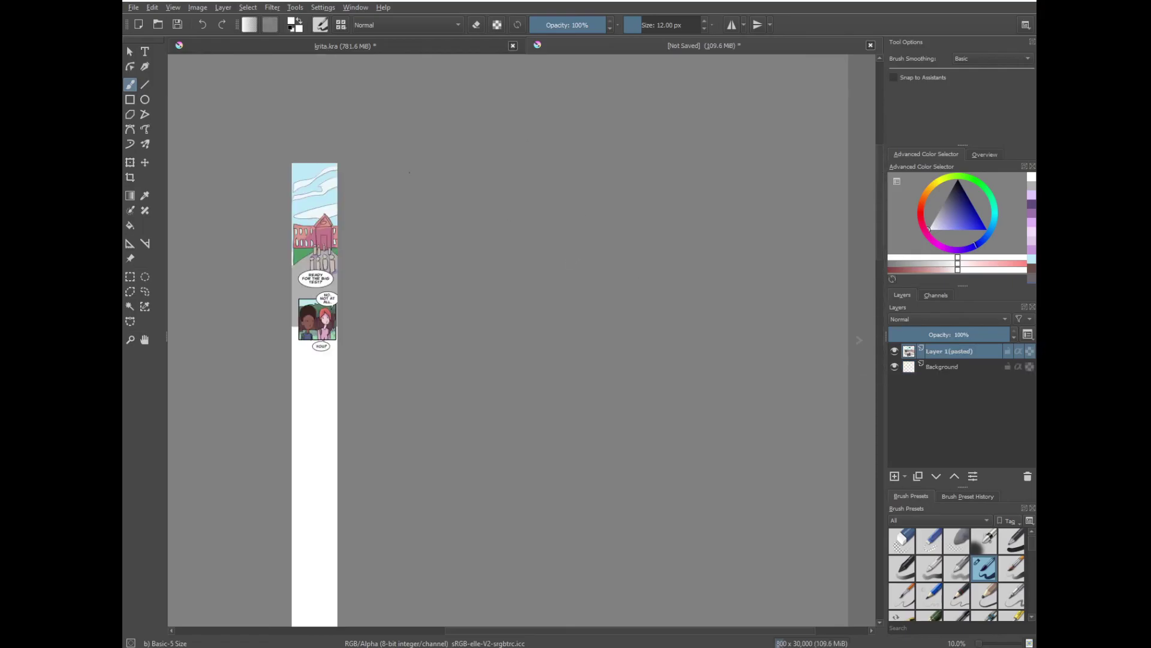
left_click(130, 51)
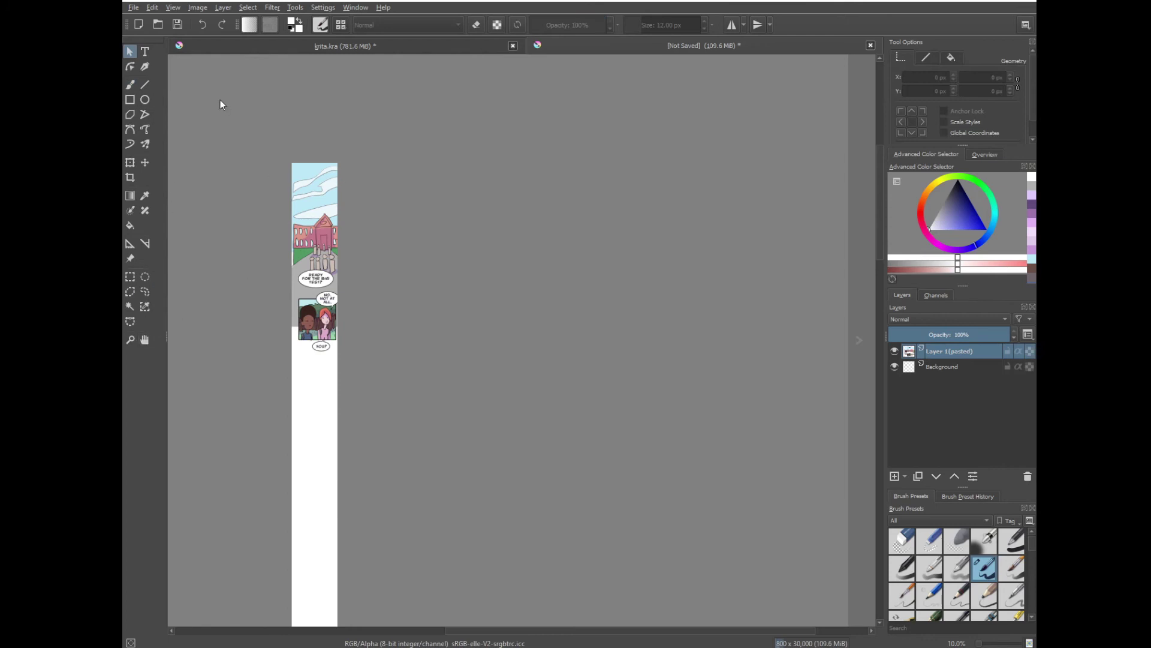
key("t")
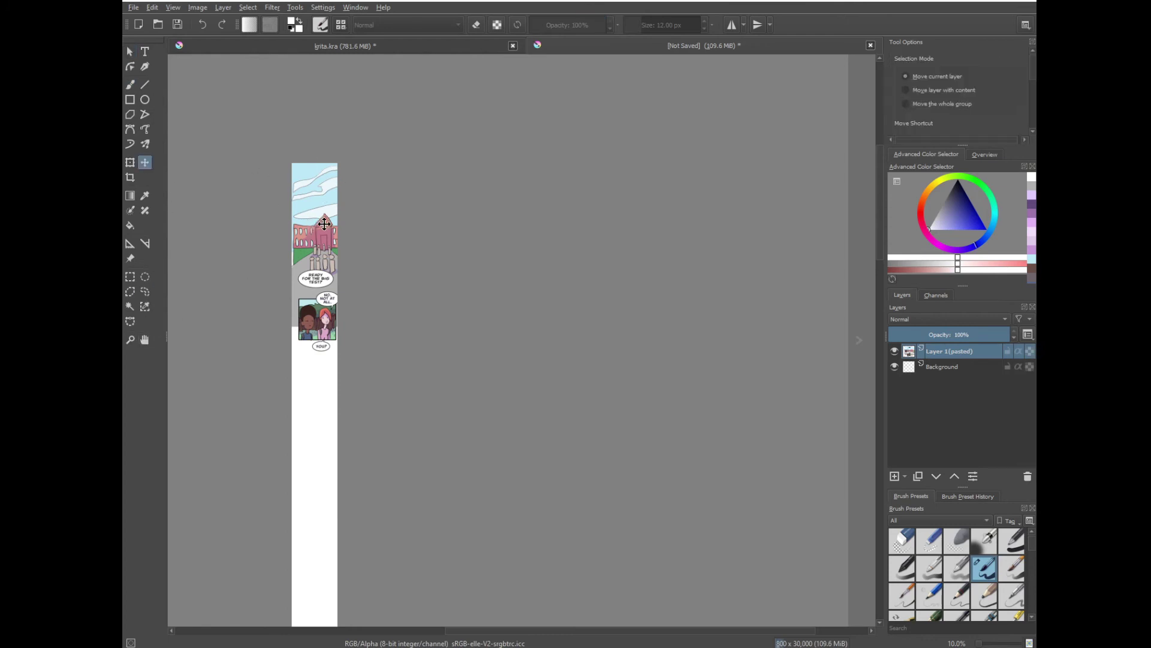
left_click_drag(324, 223, 320, 220)
left_click(129, 52)
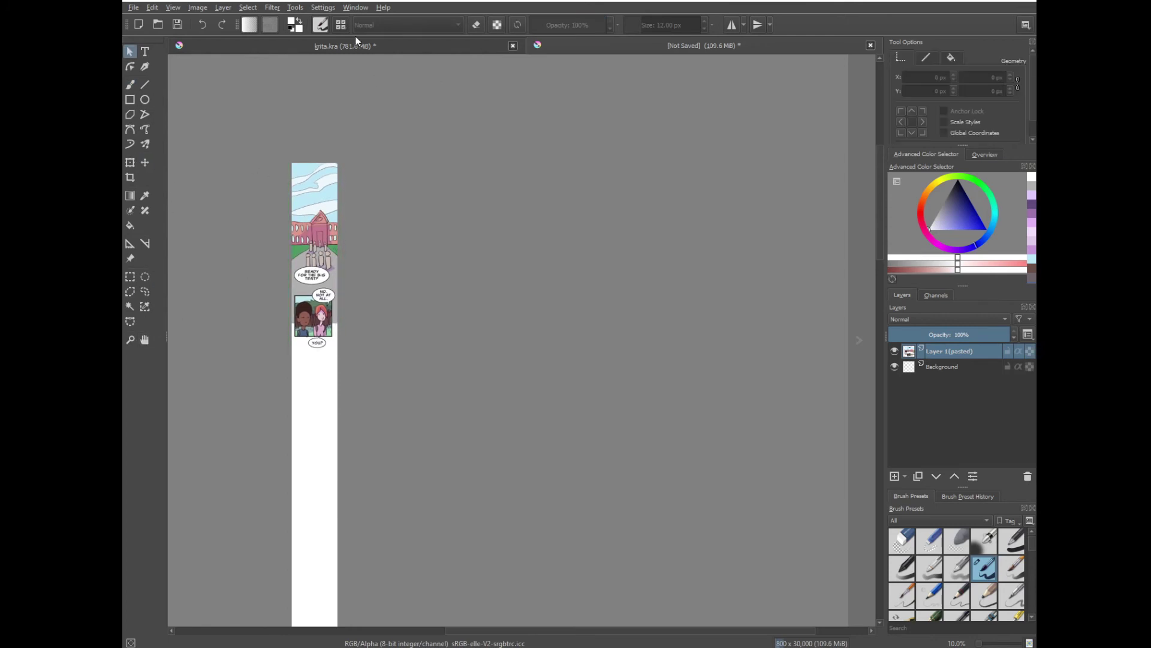
In krita.kra, select the second column around the "I'M ZERO PERCENT READY." panel and copy it merged.
left_click(335, 45)
key("ctrl+r")
left_click_drag(428, 85, 551, 347)
left_click(152, 8)
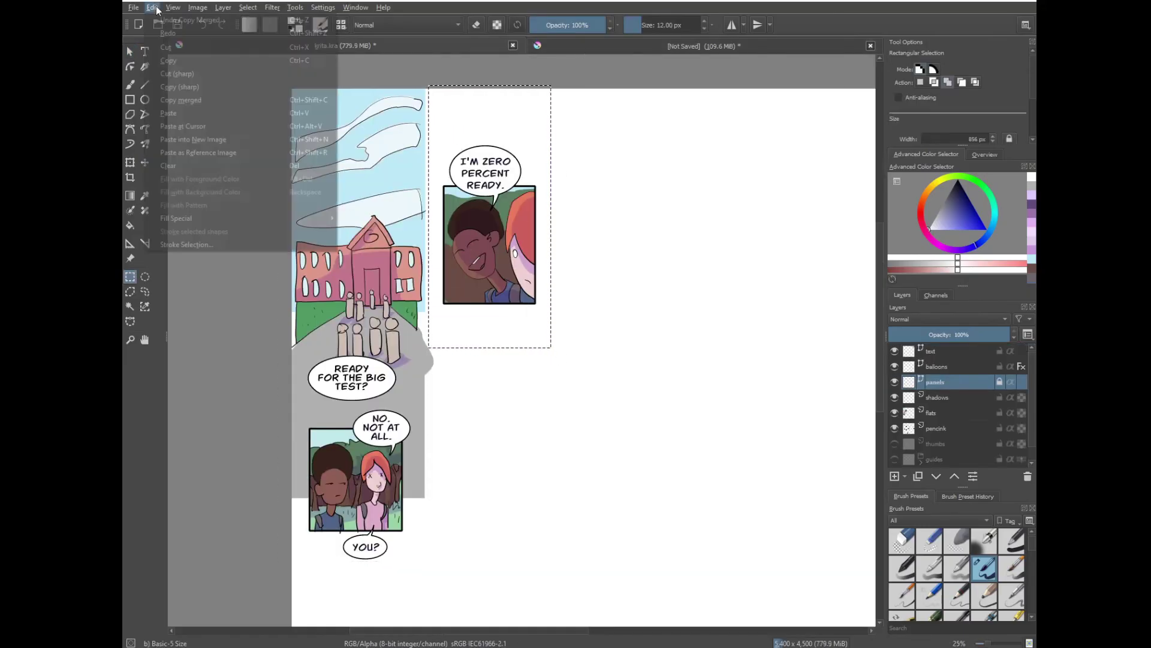
left_click(200, 98)
Paste the second column into the long strip document and move it below the "YOU?" balloon.
left_click(631, 46)
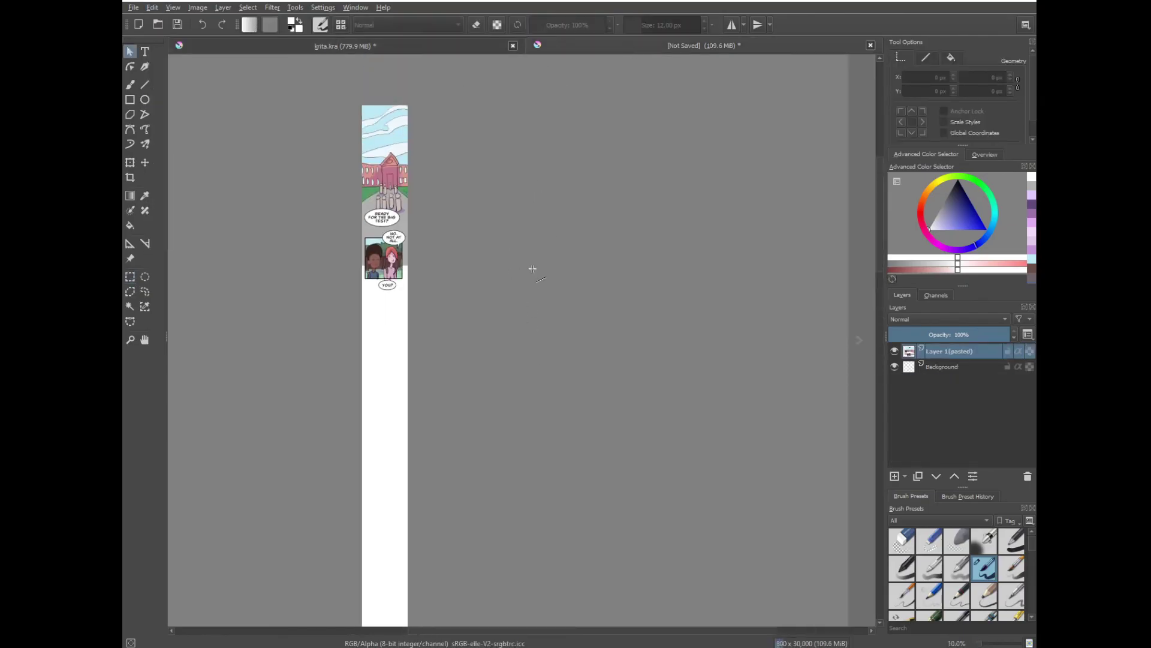
key("ctrl+v")
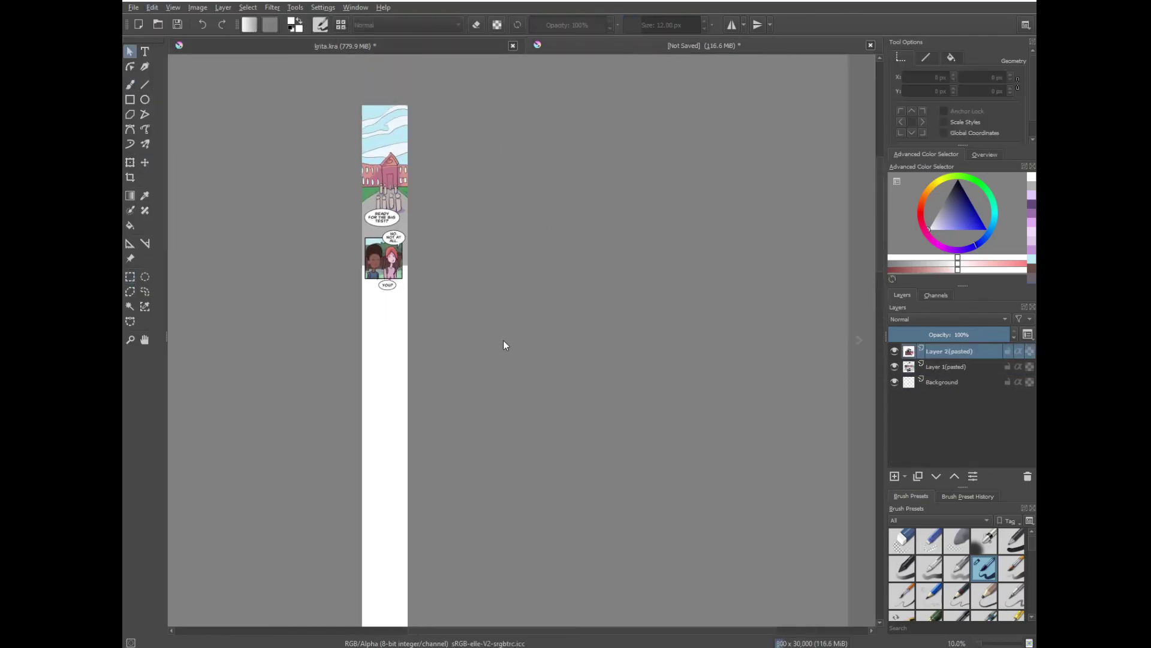
mouse_move(882, 225)
left_mouse_down()
mouse_move(879, 354)
mouse_move(871, 237)
left_mouse_up()
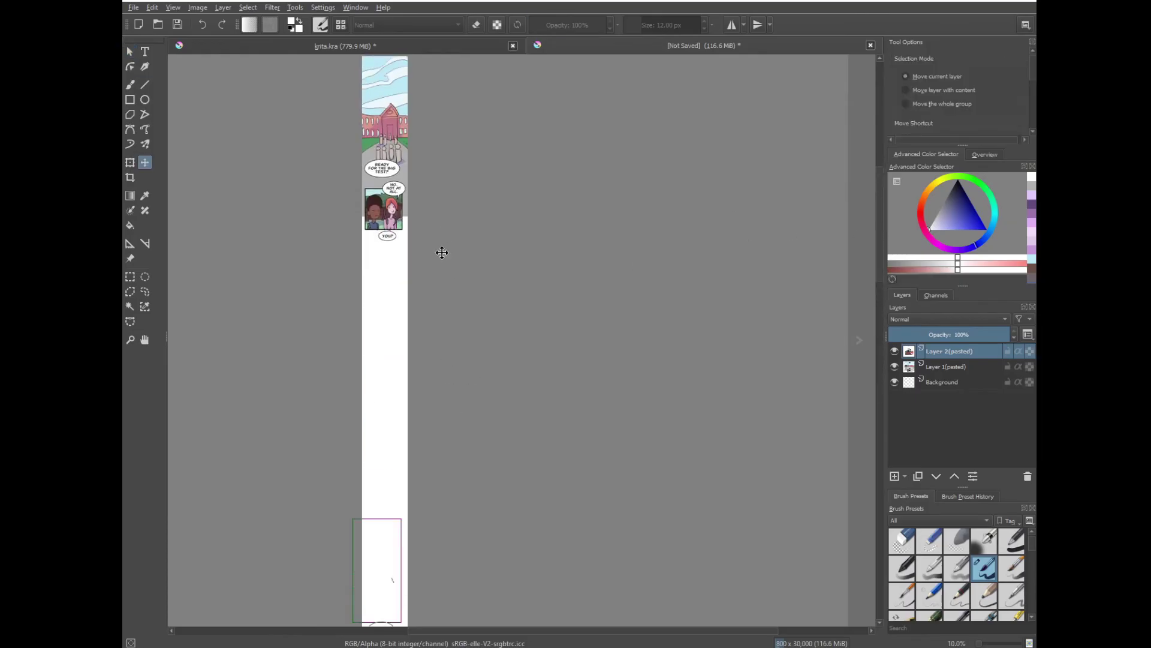
left_click(481, 336)
key("t")
left_click_drag(473, 329, 479, 293)
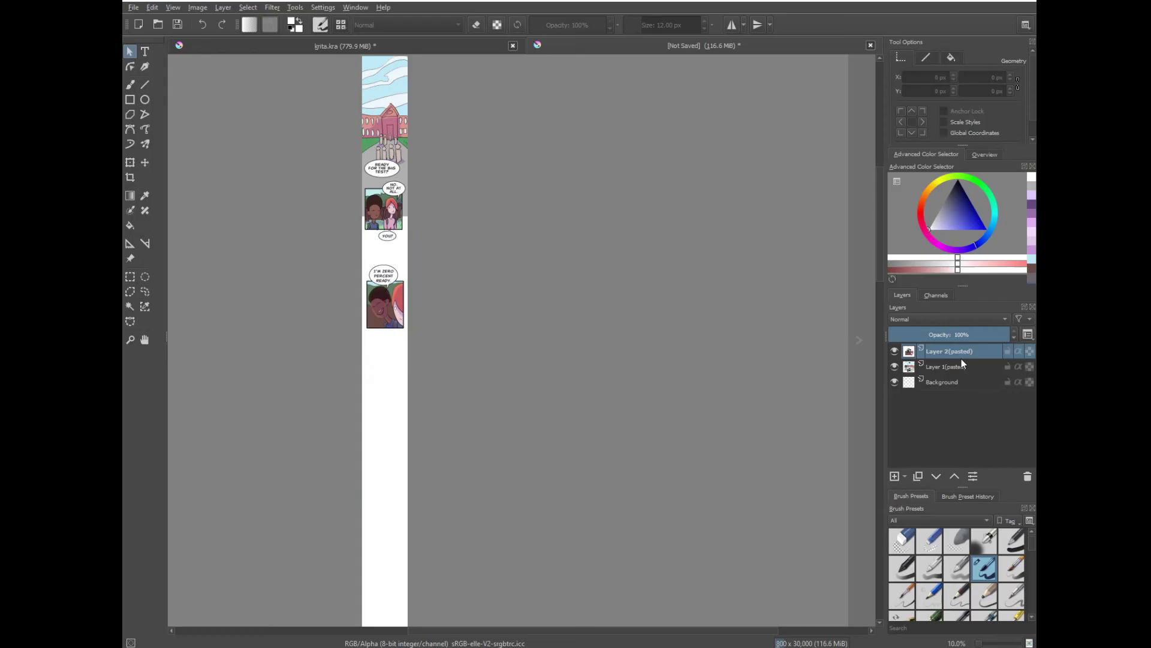
Set the second pasted layer's blending mode to Multiply and move its panel up closer to the "YOU?" balloon.
left_click_drag(963, 334, 1021, 333)
left_click(914, 319)
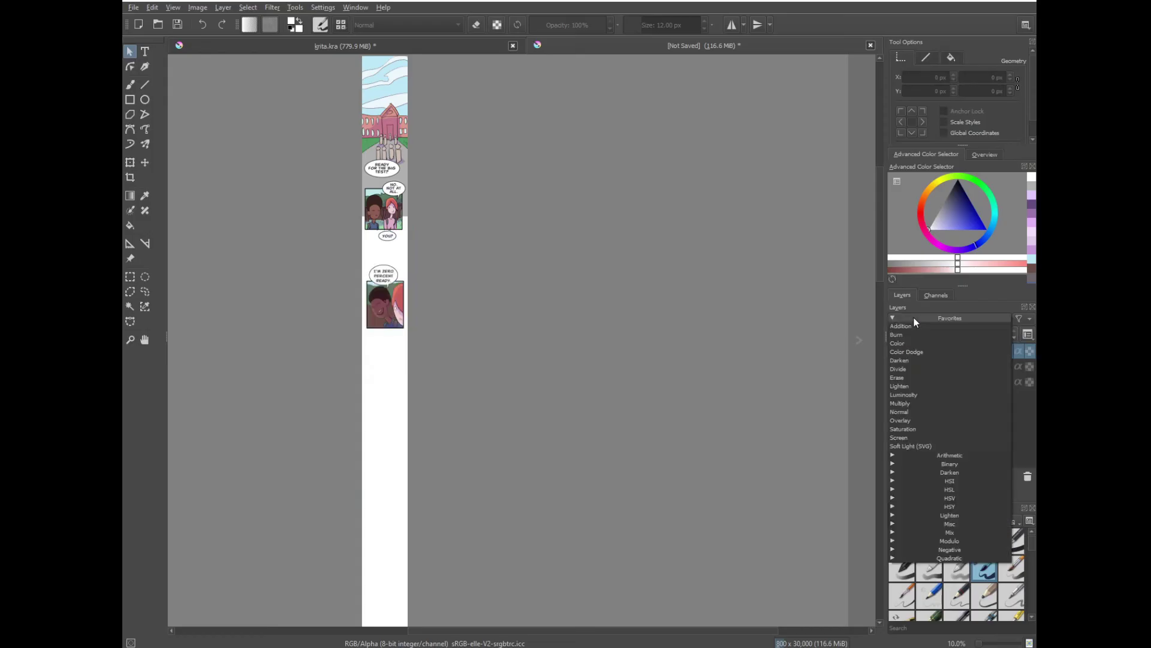
left_click(906, 403)
key("ctrl+t")
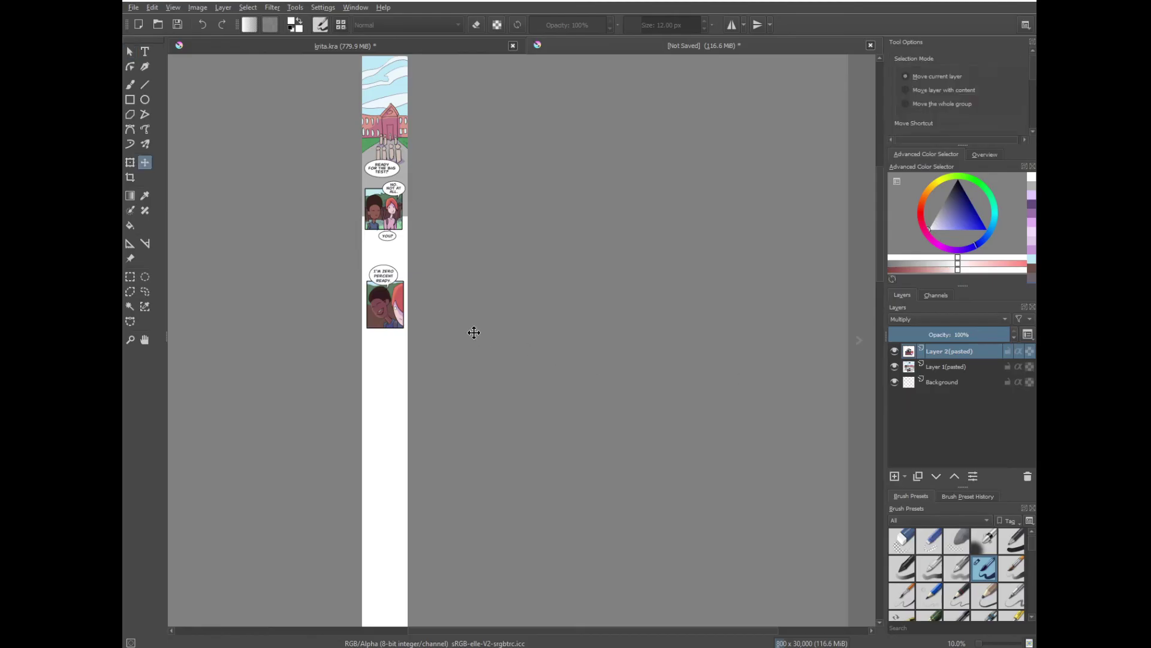
Crop the strip just below the last panel to 800 × 4650 px.
left_click(130, 178)
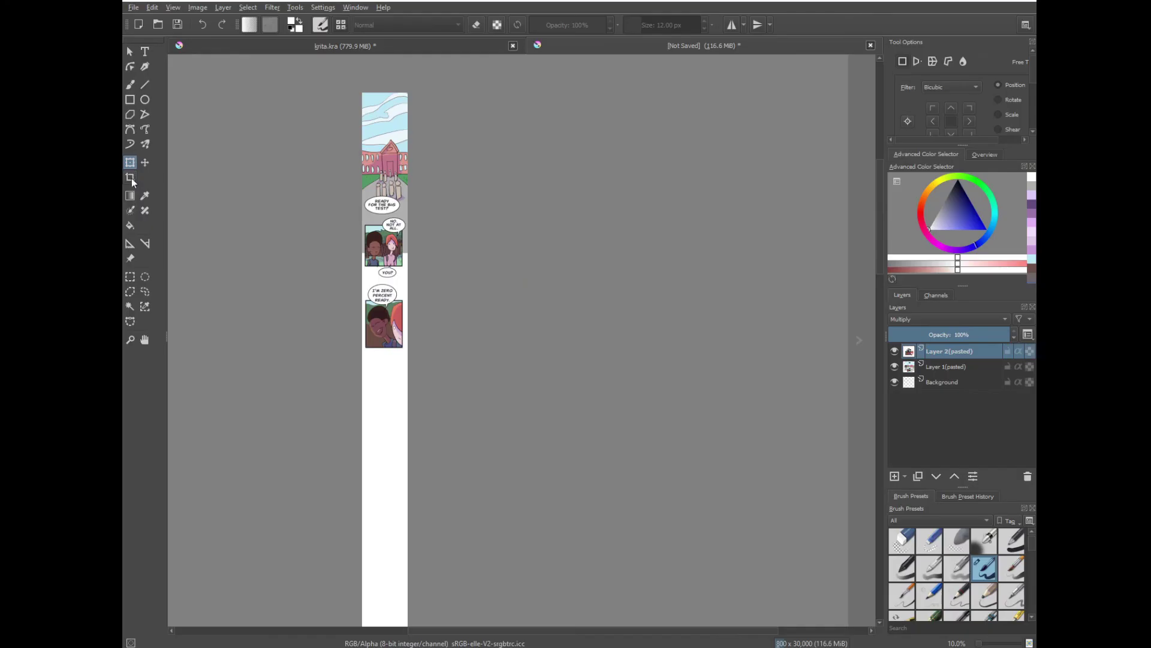
left_click_drag(344, 83, 424, 358)
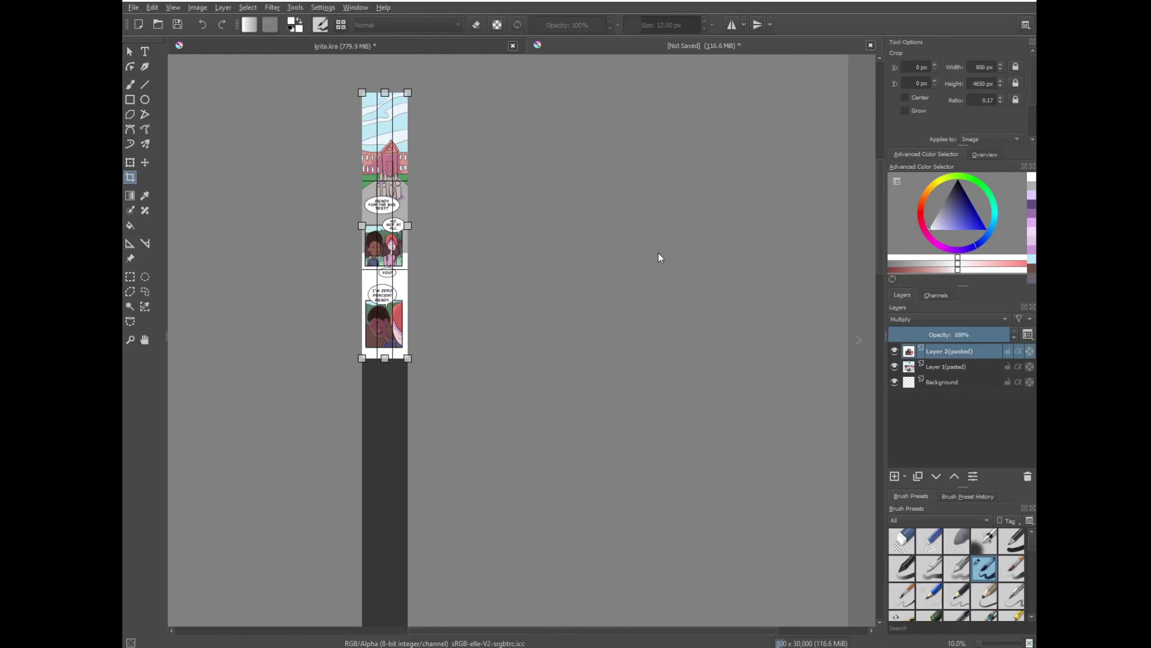
key("Return")
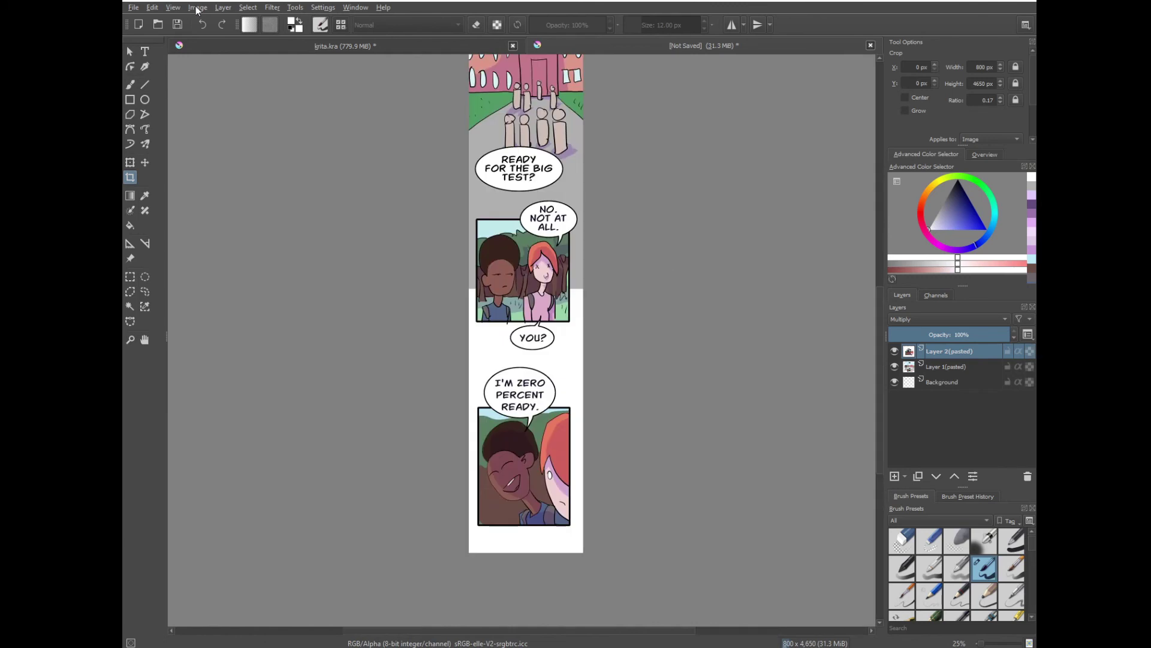
left_click(197, 8)
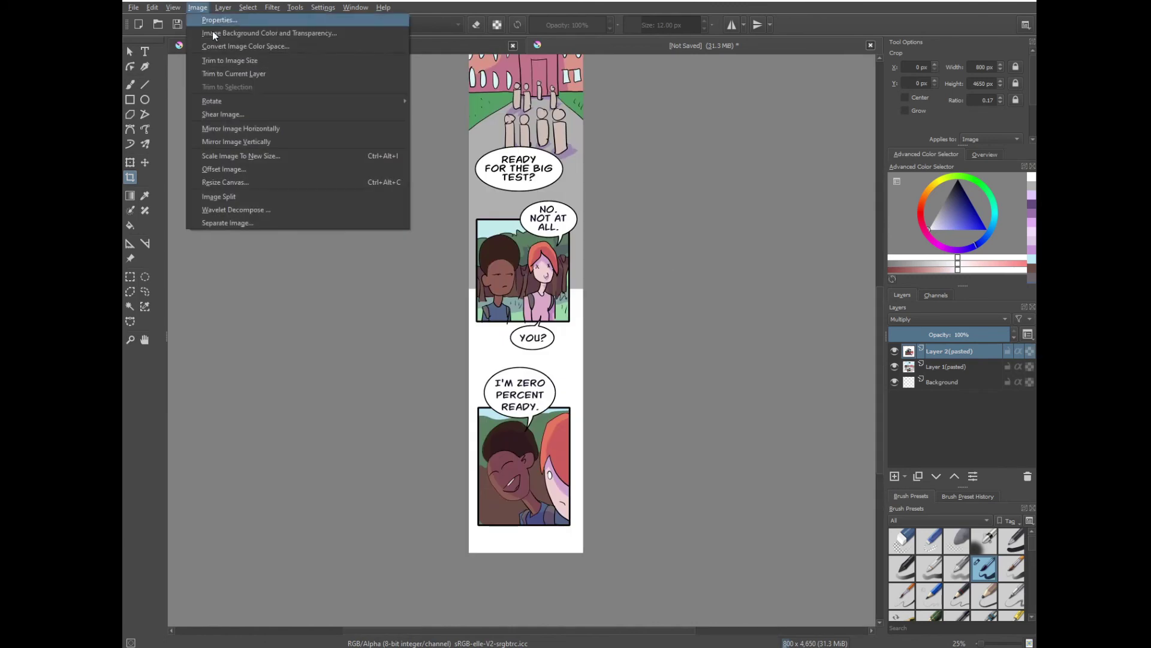
left_click(260, 161)
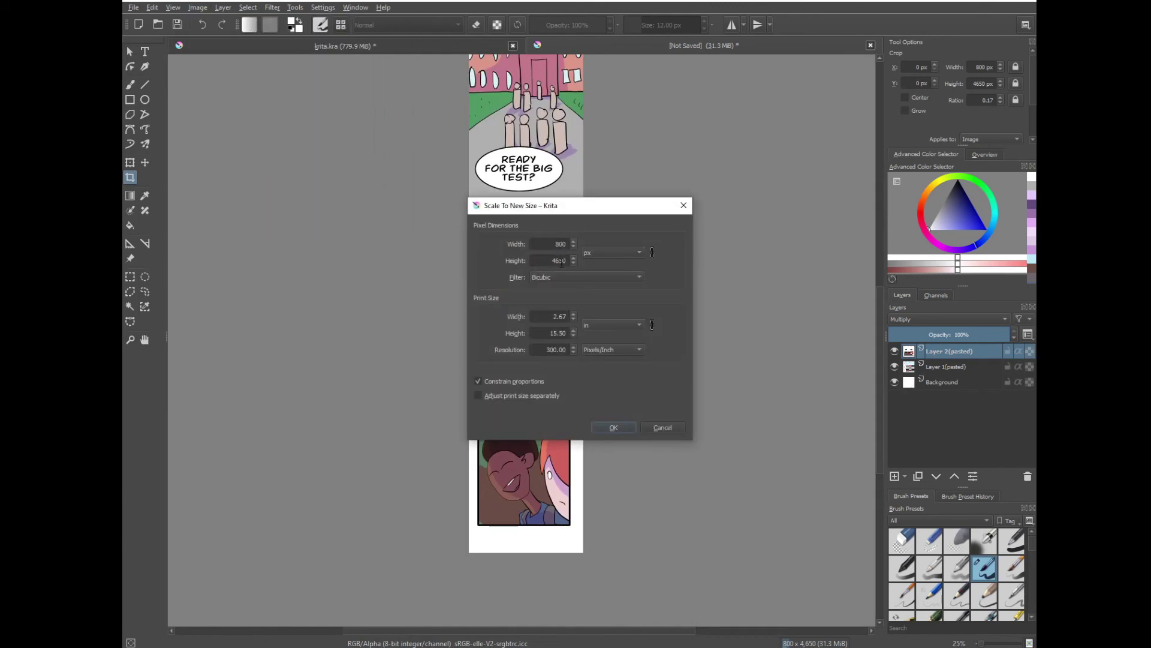
left_click(660, 431)
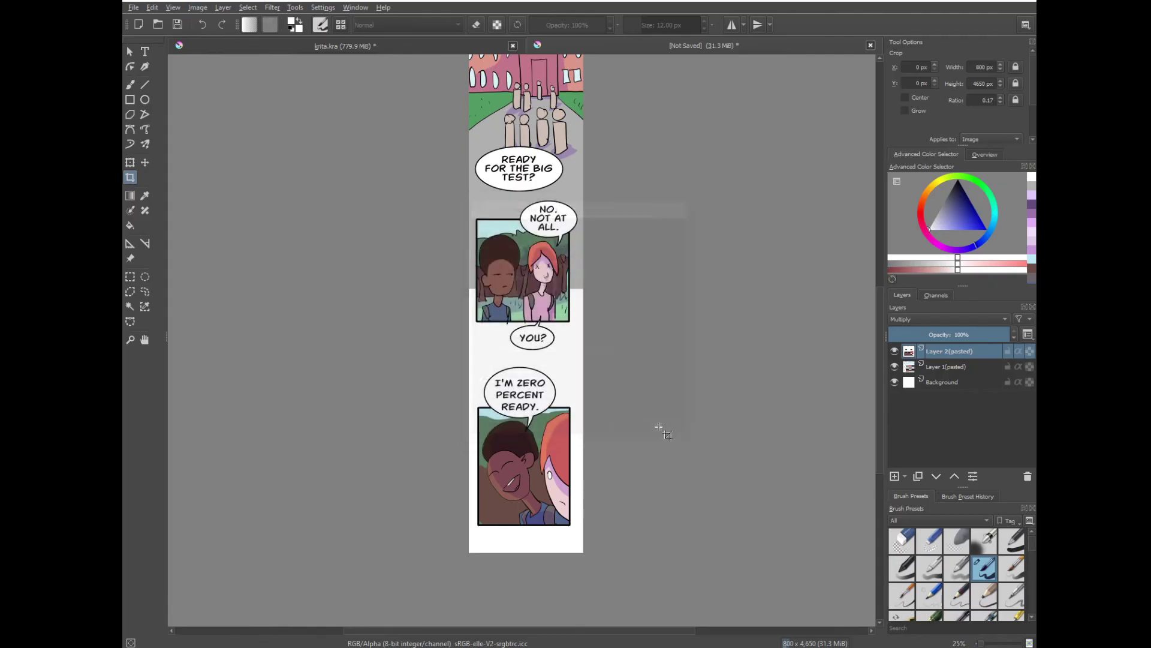
Export the cropped comic strip as krita_full.jpg.
left_click(133, 7)
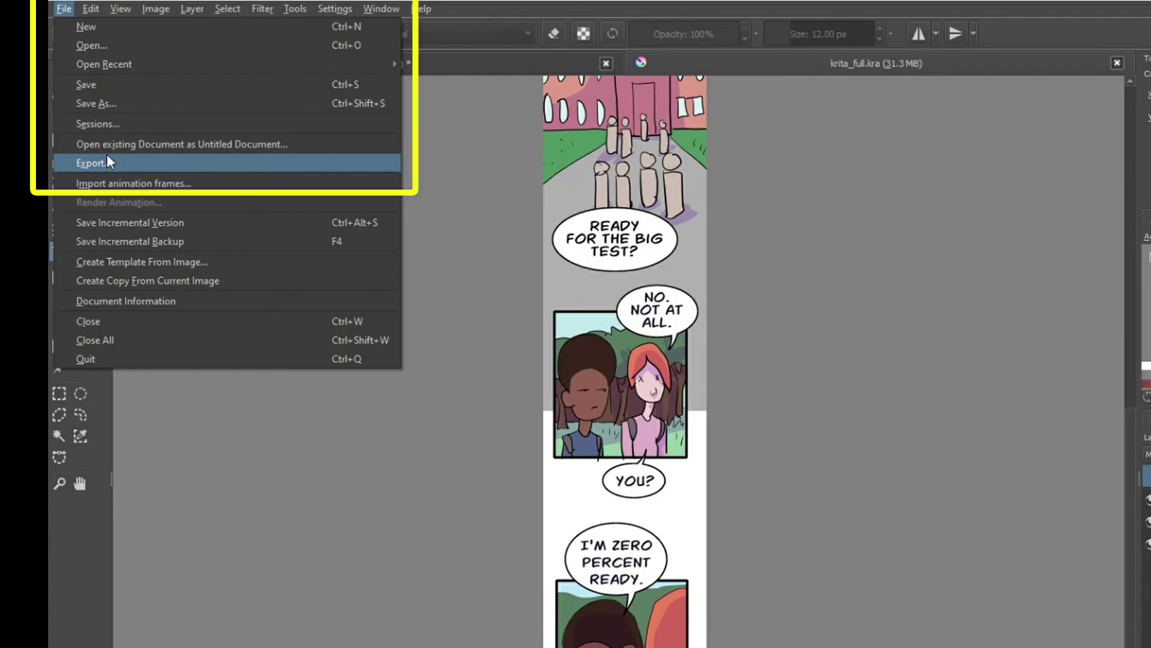
left_click(107, 159)
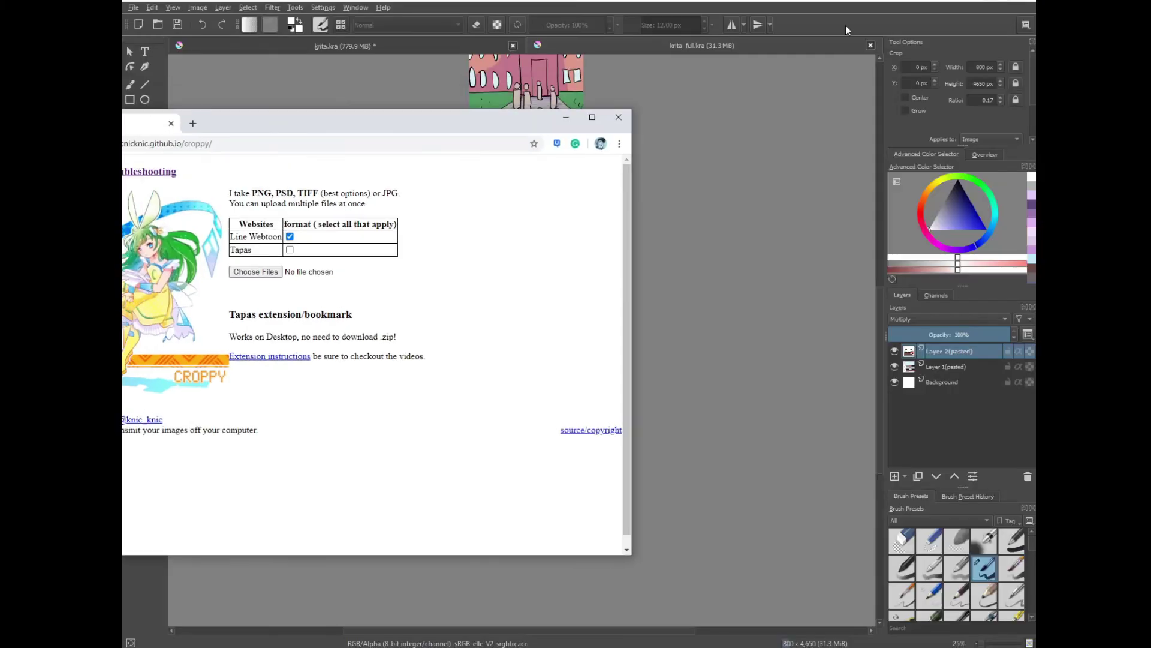
Switch to the Croppy web page in the browser, slice krita_full.jpg for Line Webtoon and check the cut lines.
left_click_drag(302, 117, 582, 105)
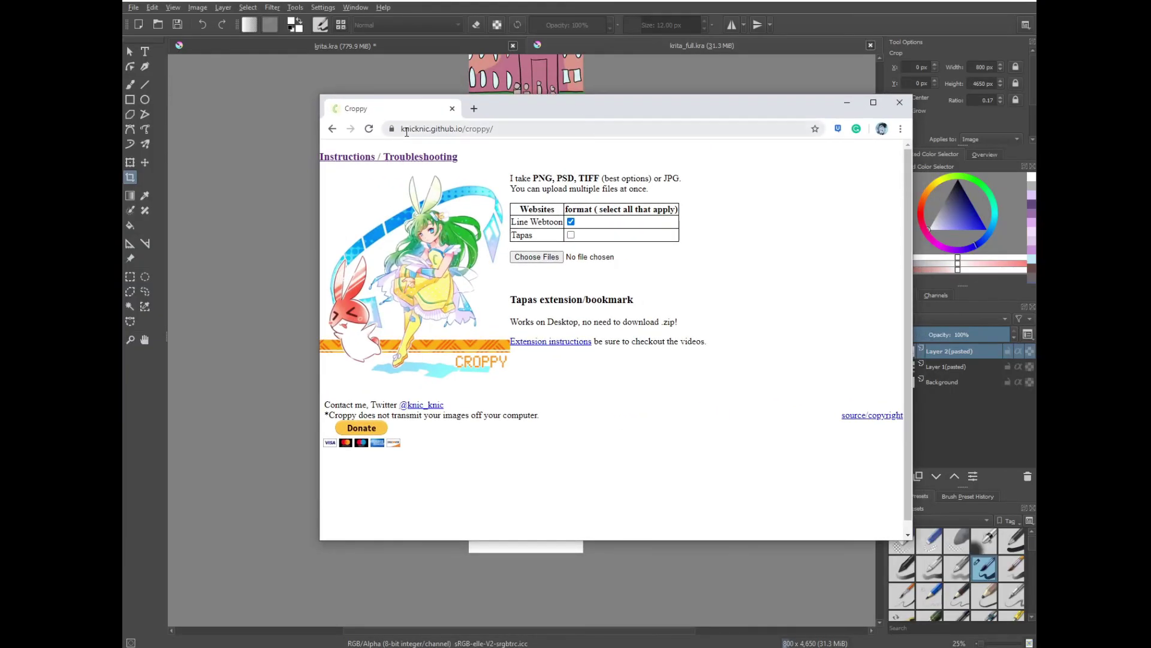
left_click_drag(430, 128, 520, 128)
left_click(688, 173)
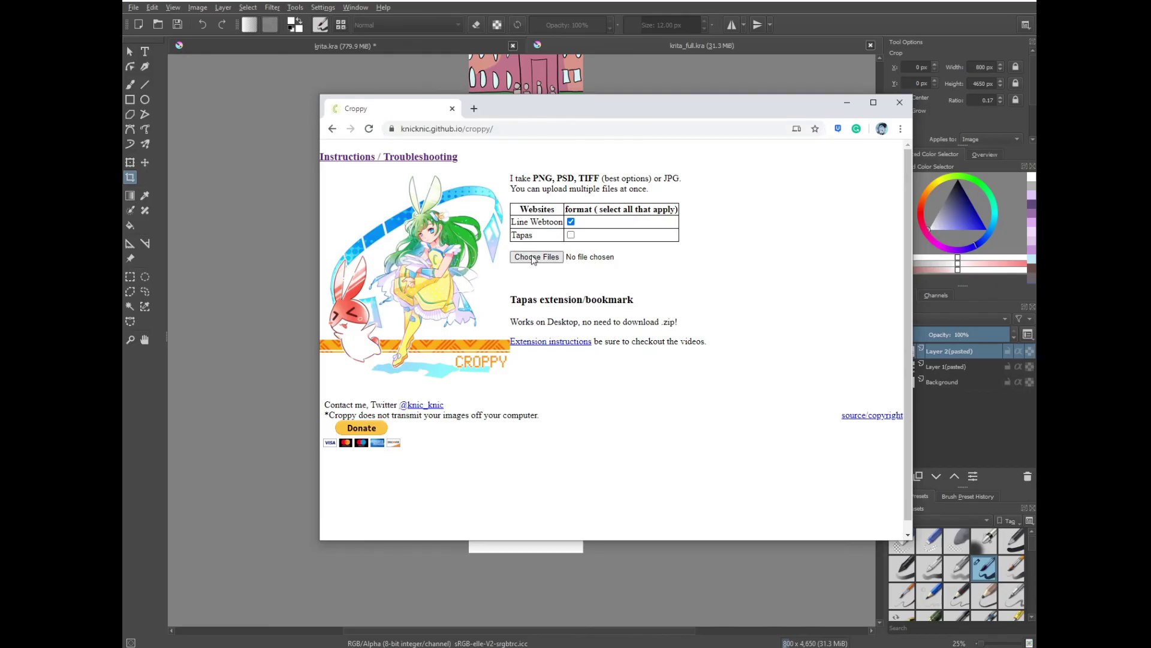
left_click(535, 257)
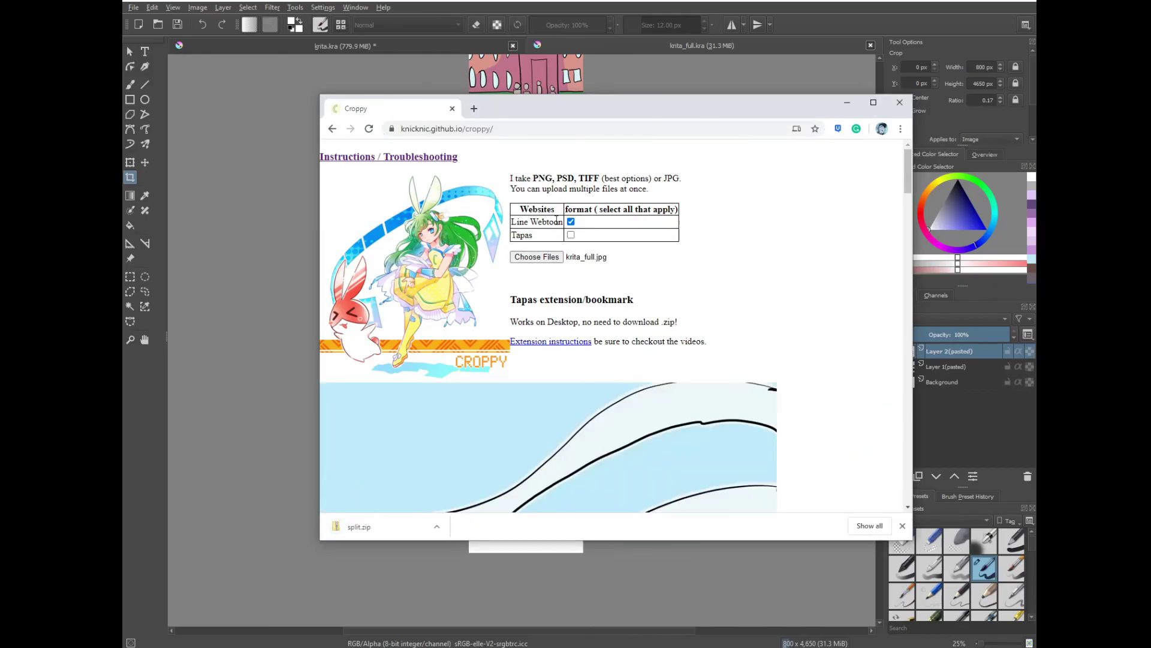
scroll(620, 267, "down", 10)
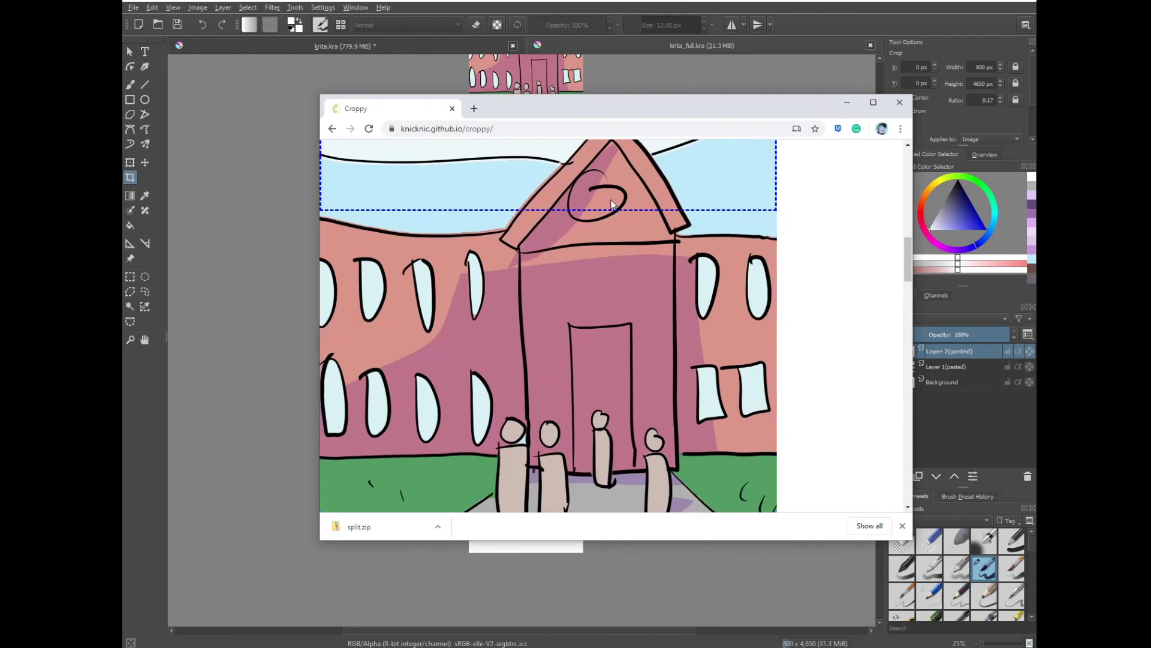
scroll(611, 231, "down", 5)
scroll(610, 232, "down", 5)
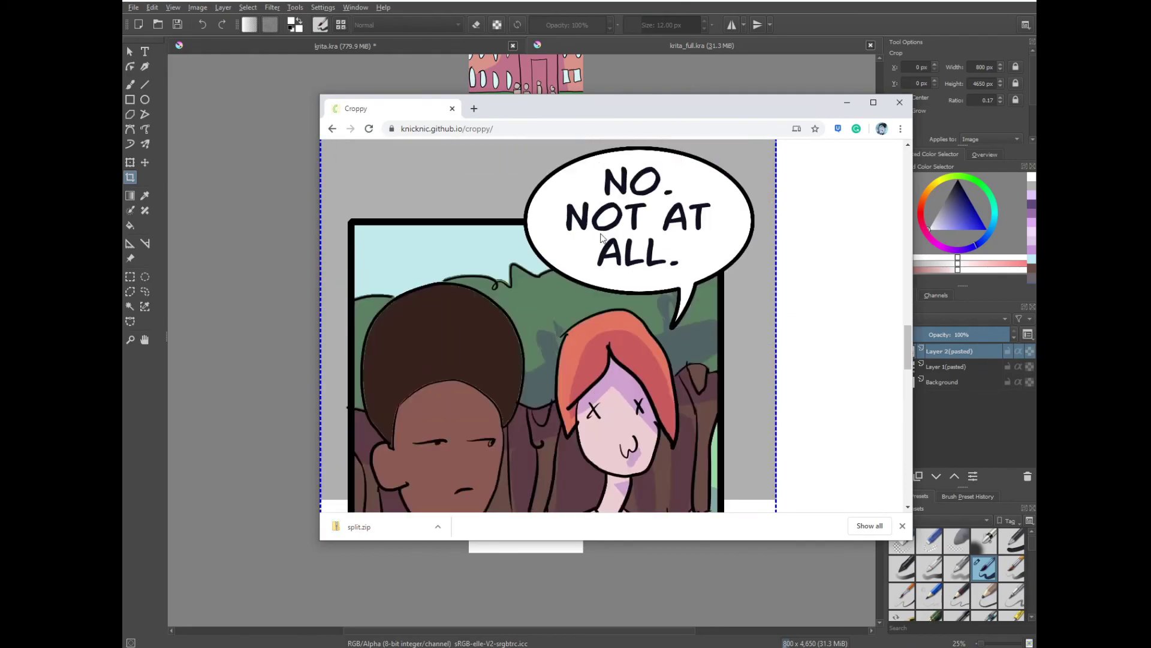
scroll(602, 239, "up", 3)
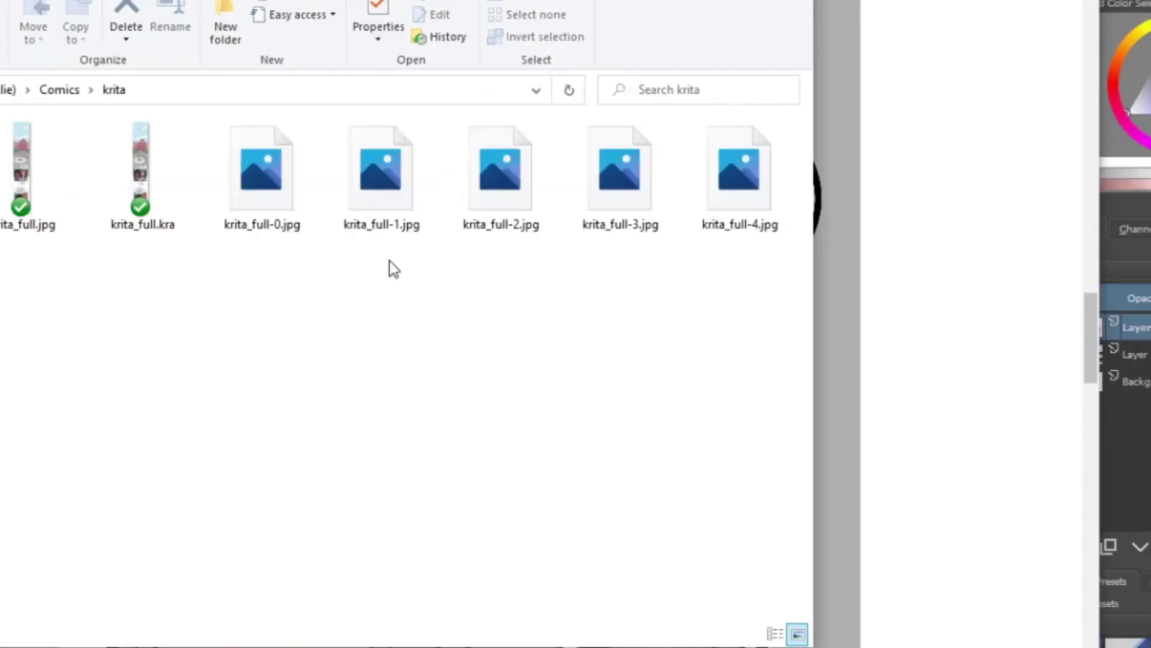
View the sliced images in sequence from krita_full-0.jpg, checking where the strip was cut, and close the viewer.
double_click(265, 168)
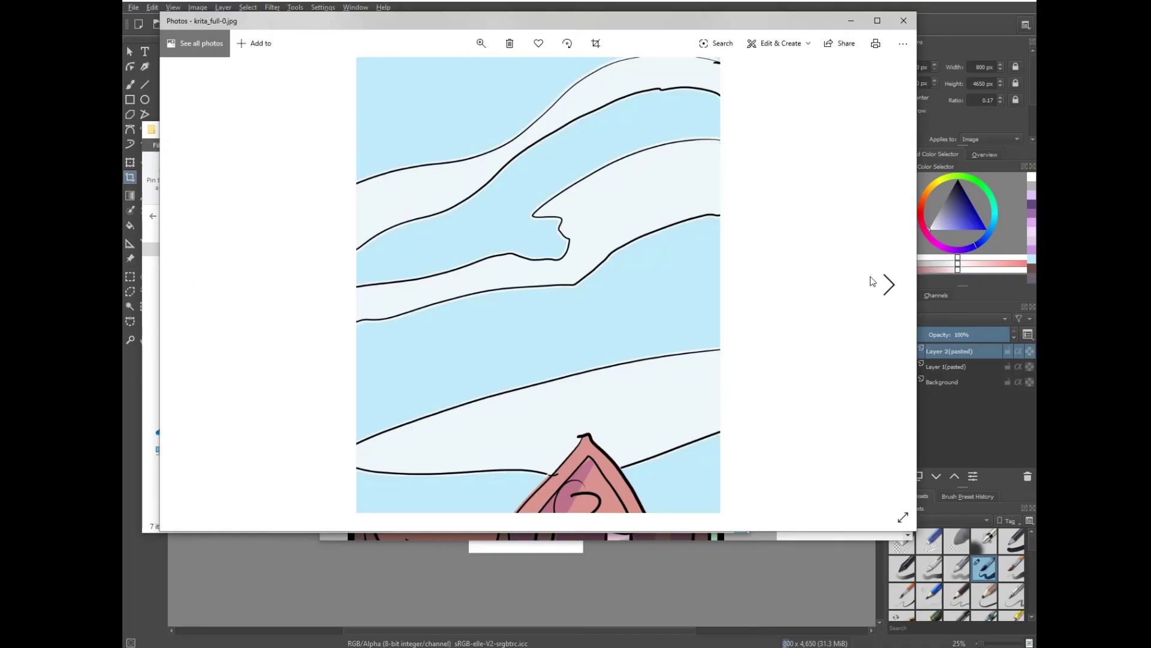
left_click(1052, 208)
left_click(887, 285)
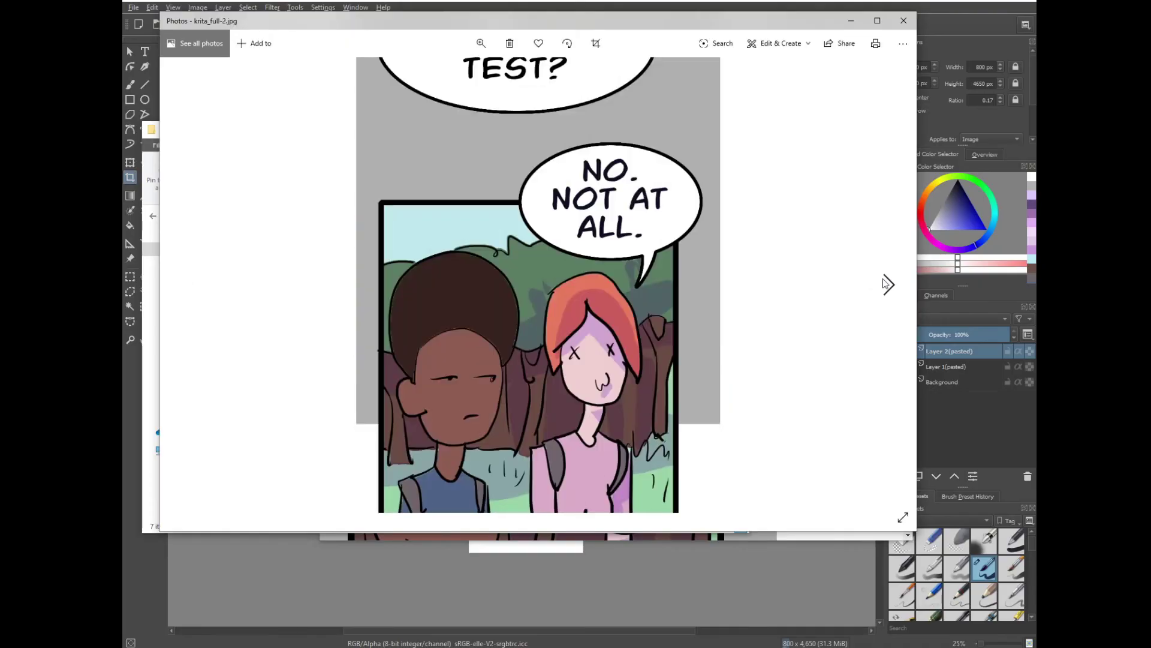
left_click(887, 285)
left_click(905, 21)
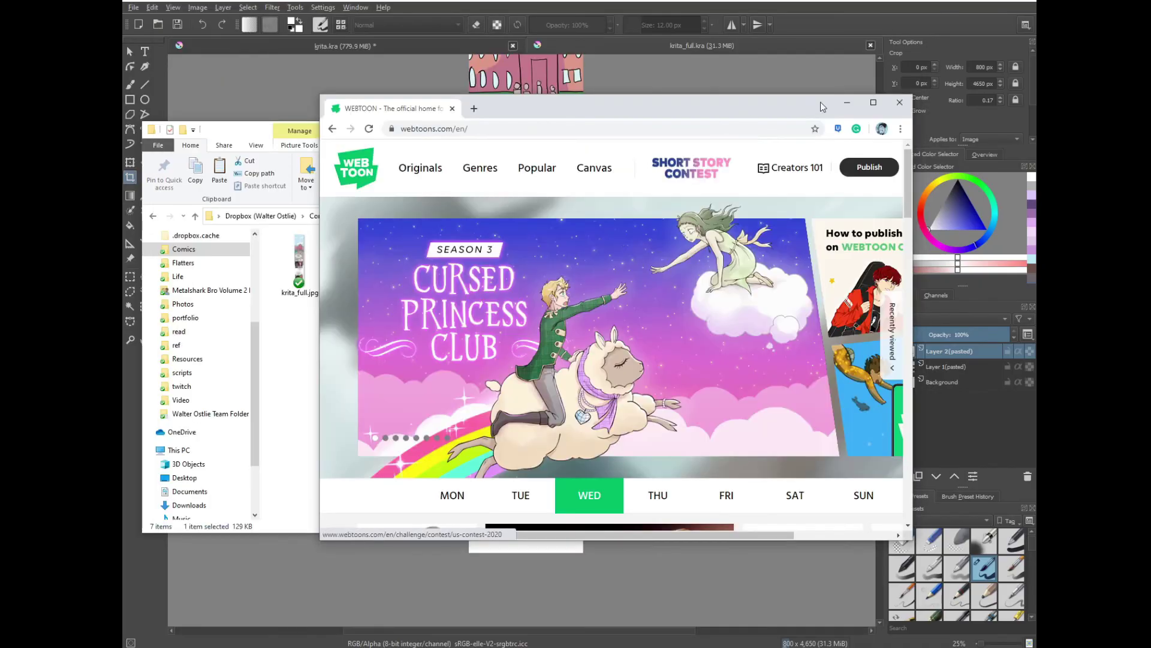
Switch to the WEBTOON site in a maximized browser window and open the creator dashboard.
left_click_drag(764, 96, 764, 63)
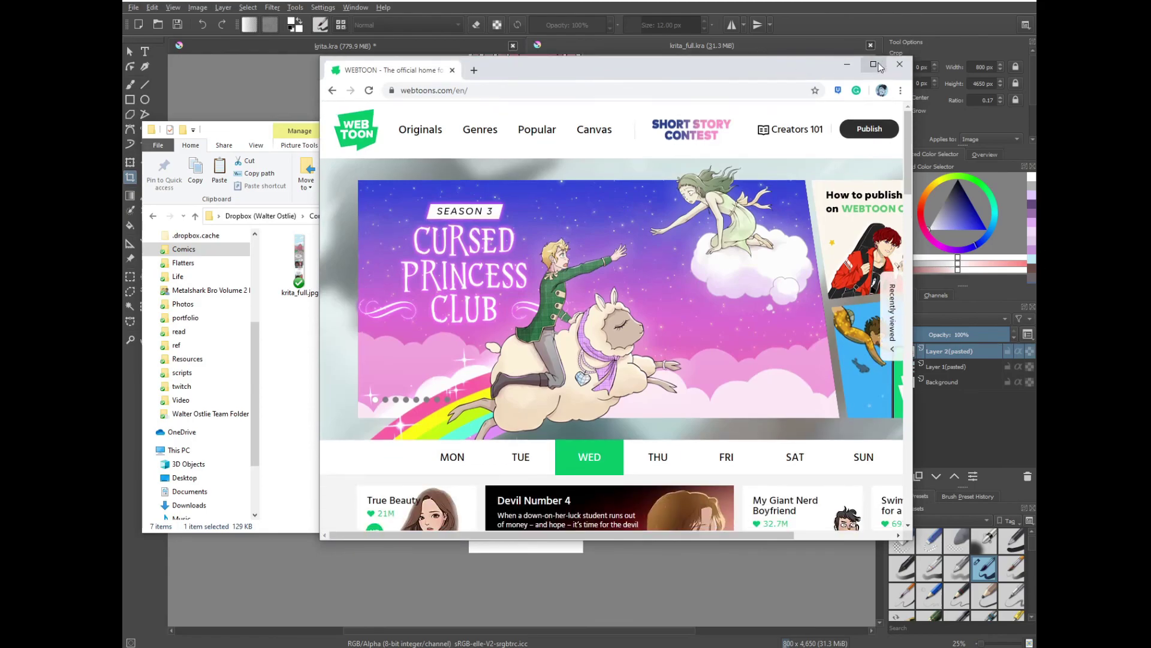
left_click(873, 71)
mouse_move(920, 75)
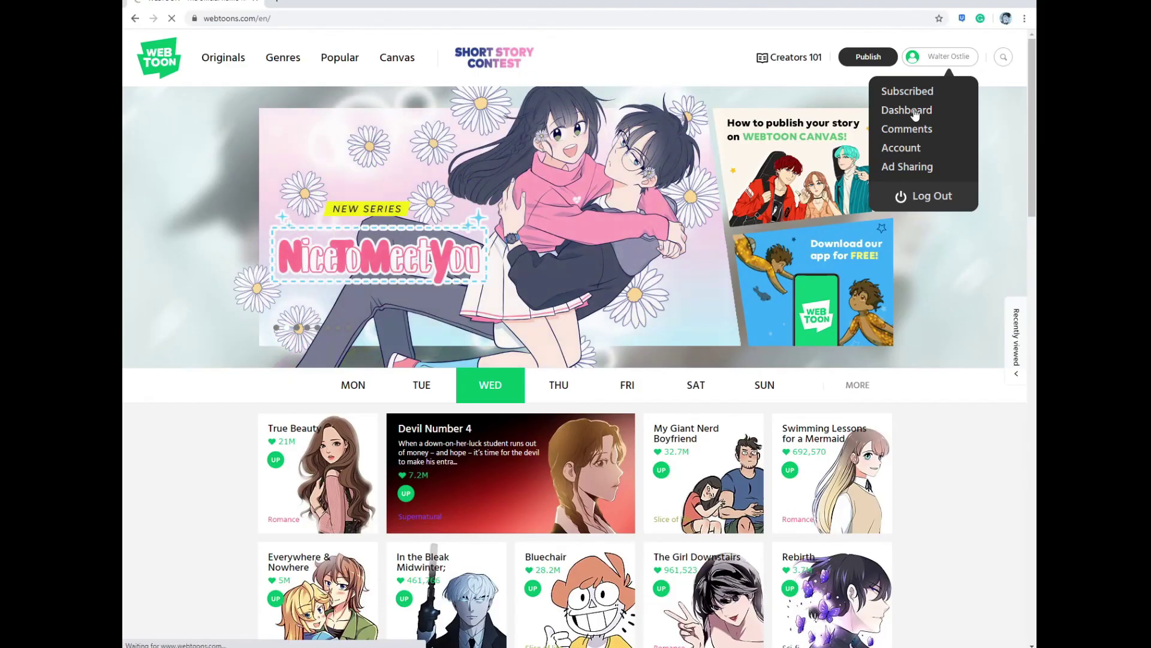
left_click(914, 114)
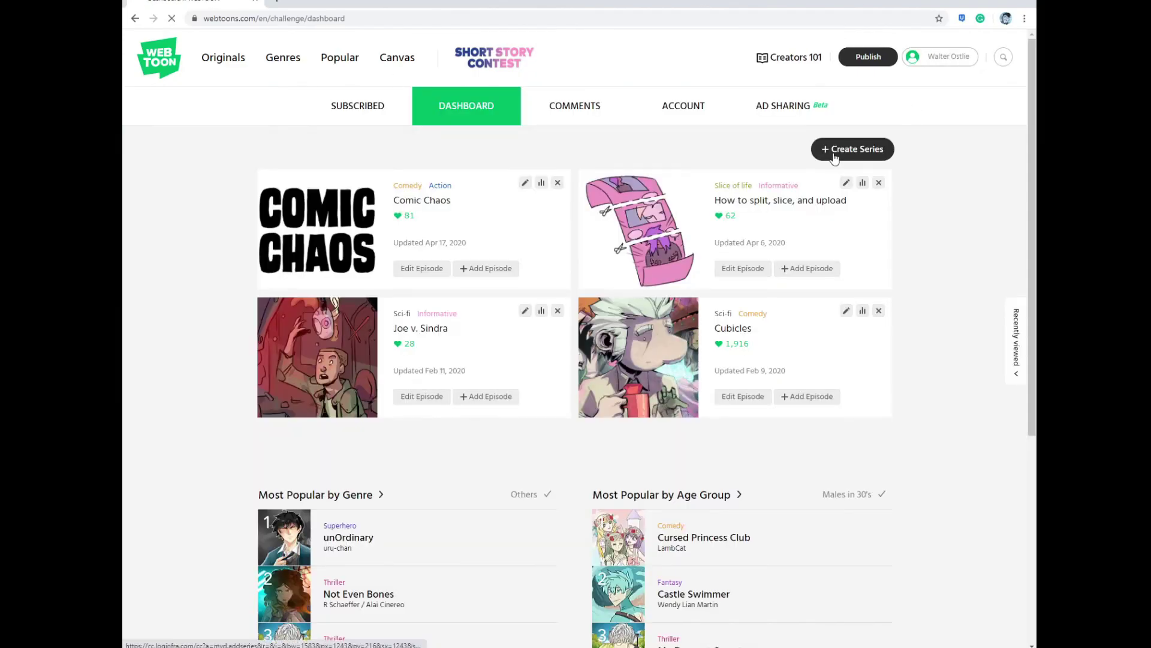
Start a new series and set its genres to Slice of Life and Fantasy.
left_click(852, 149)
left_click(537, 303)
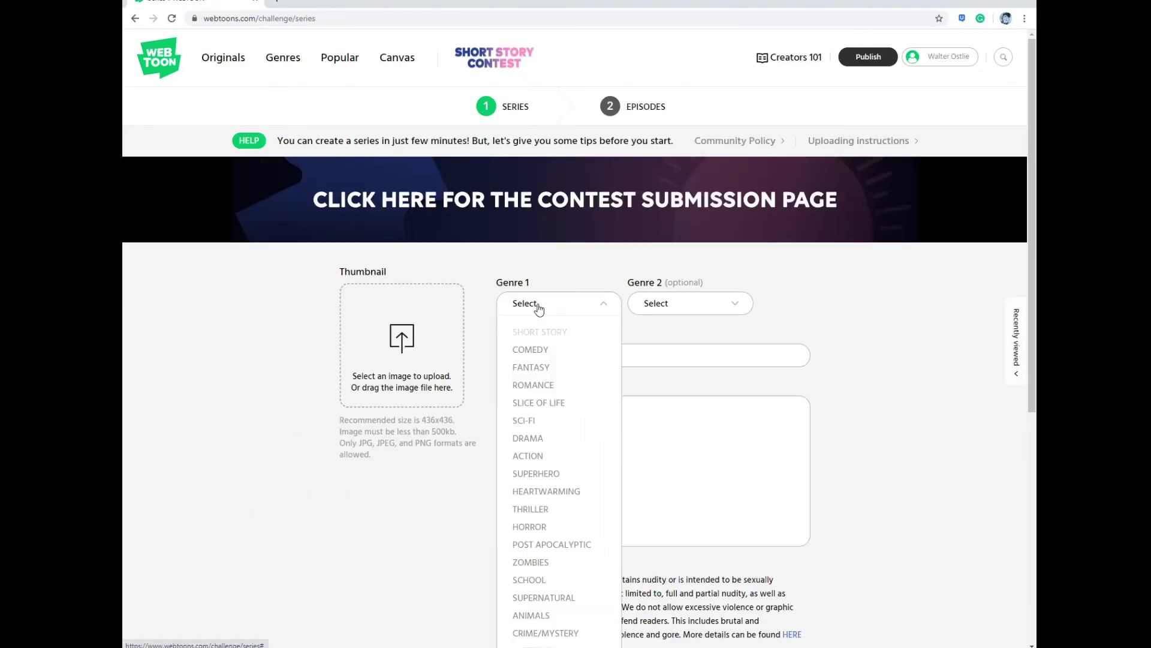
left_click(543, 405)
left_click(683, 305)
left_click(662, 384)
Fill in the series title "sdf" and summary "sdfsdfsf", and return to the dashboard without creating the series.
triple_click(597, 355)
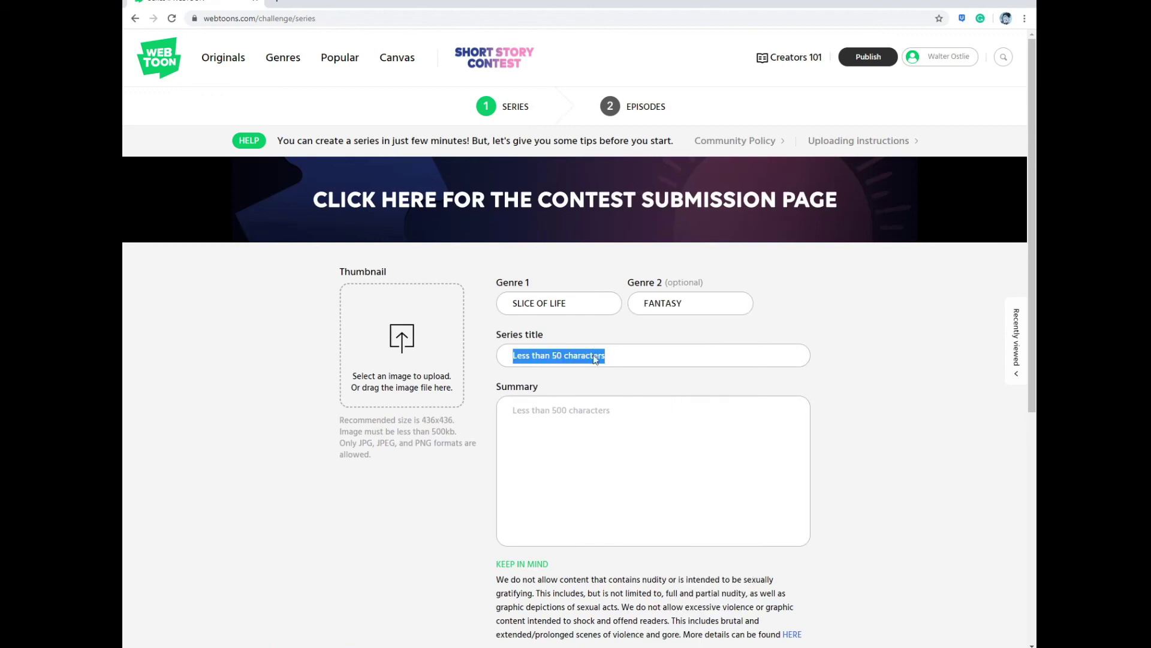
type("sdf")
left_click(642, 455)
type("sdfsdfsf")
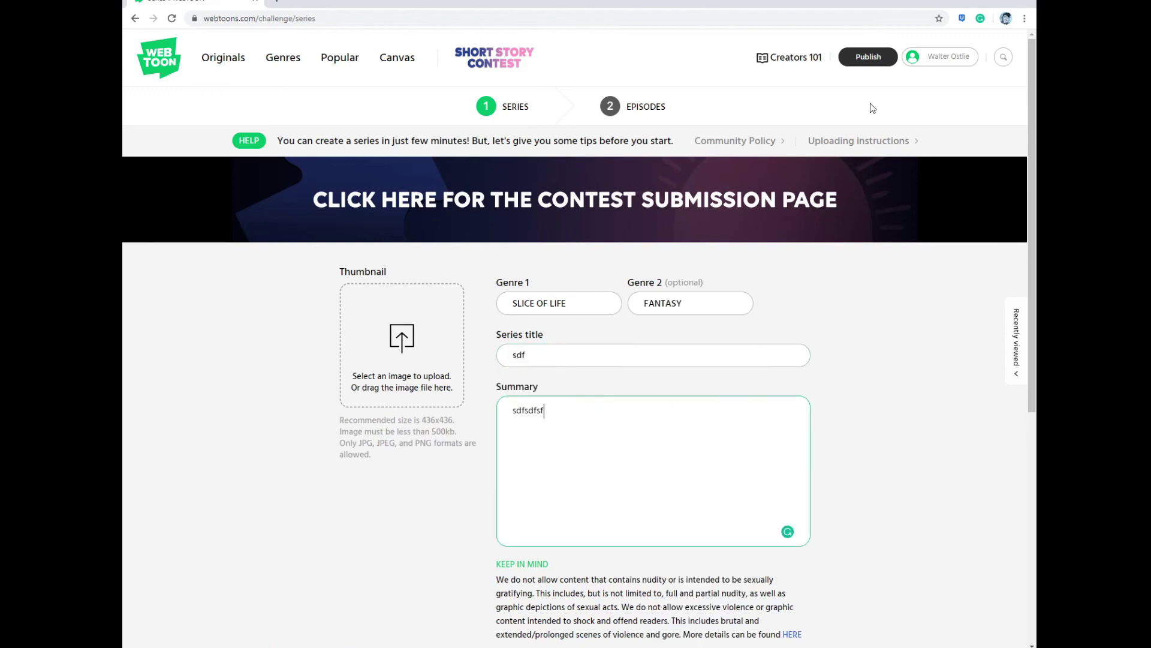
left_click(937, 57)
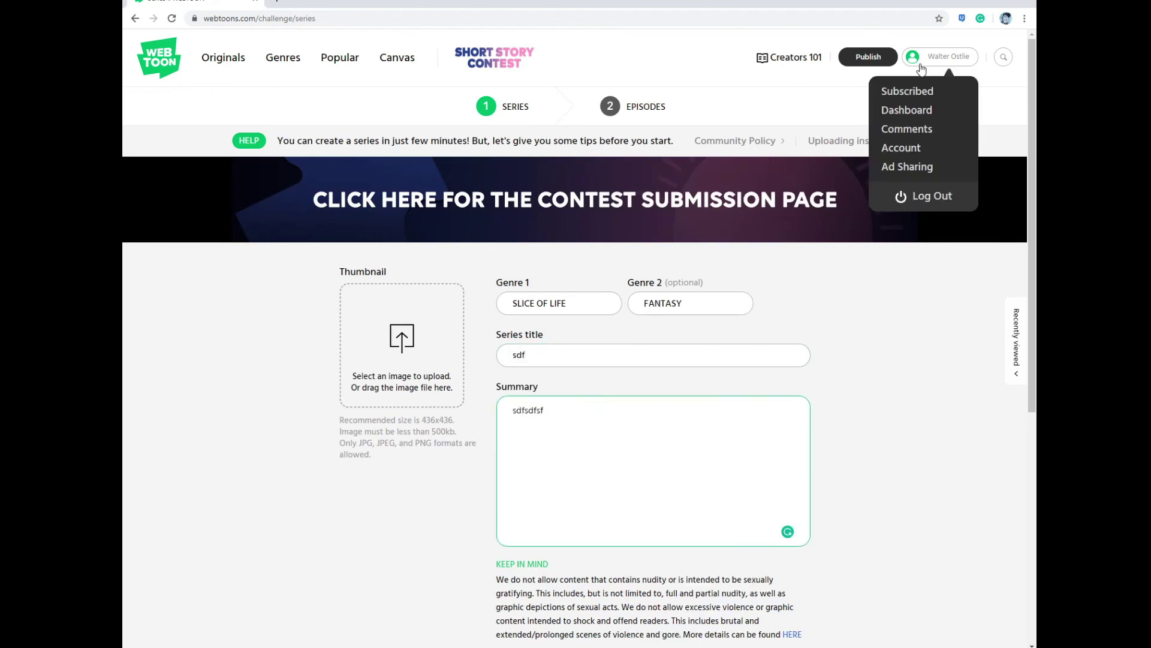
left_click(921, 111)
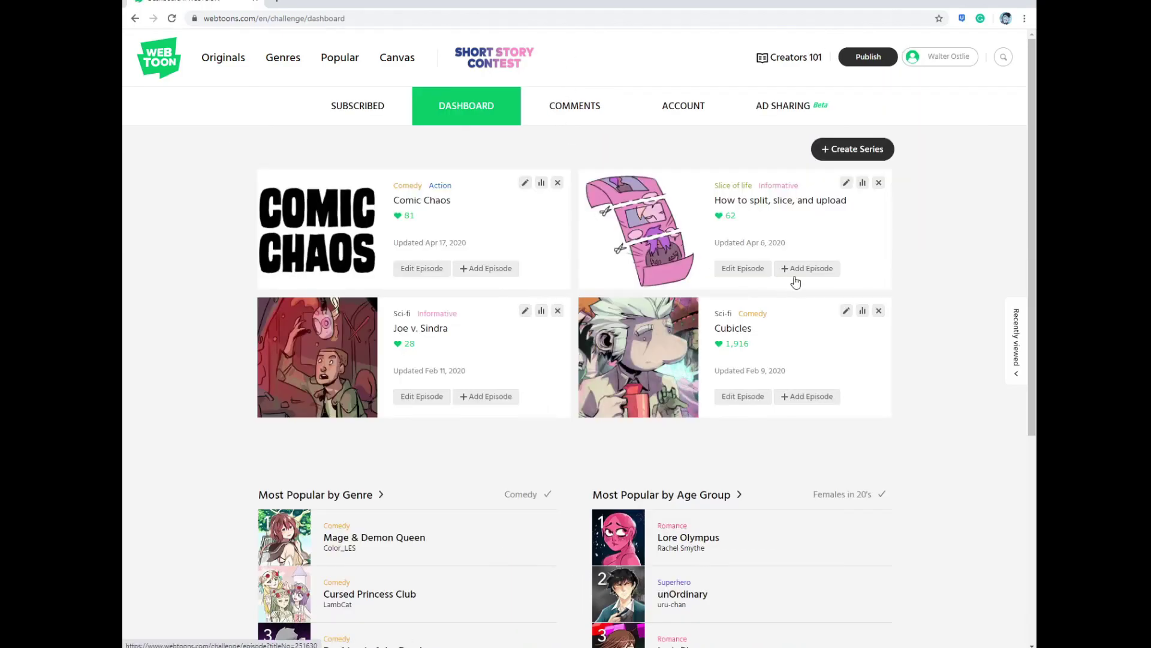
Add an episode titled "sdfsdf" to "How to split, slice, and upload", using the "NO. NOT AT ALL." panel as thumbnail.
left_click(798, 270)
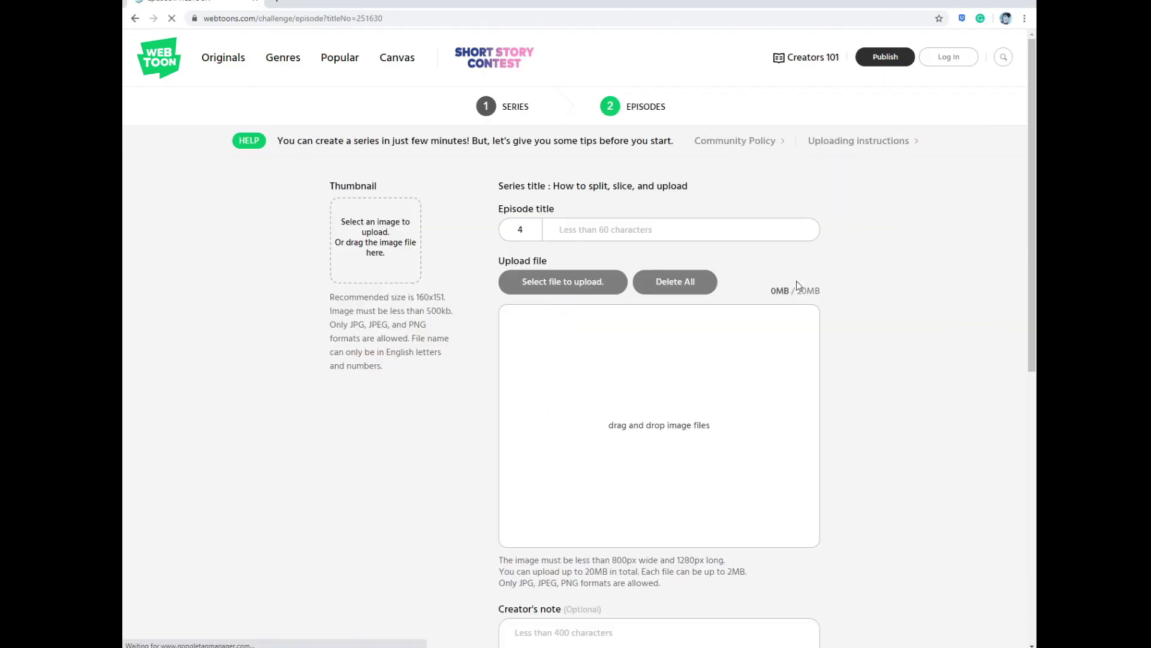
left_click(607, 236)
type("sdfsdf")
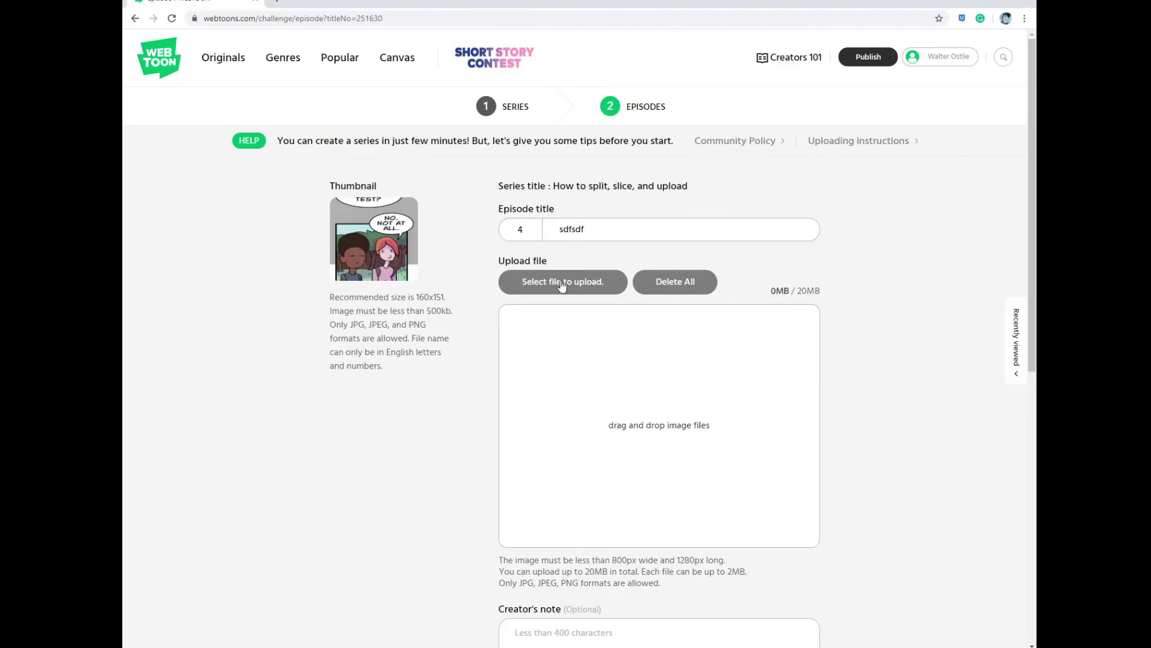
Upload the five slices krita_full-0.jpg to krita_full-4.jpg as the episode's images.
left_click(560, 282)
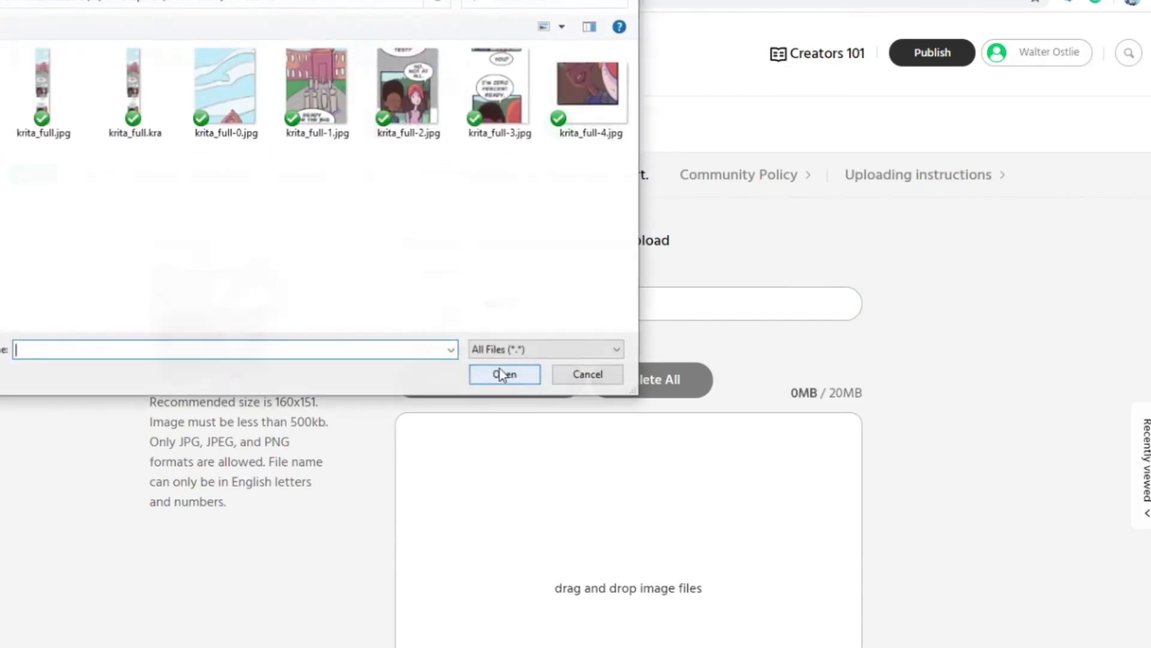
left_click(395, 77)
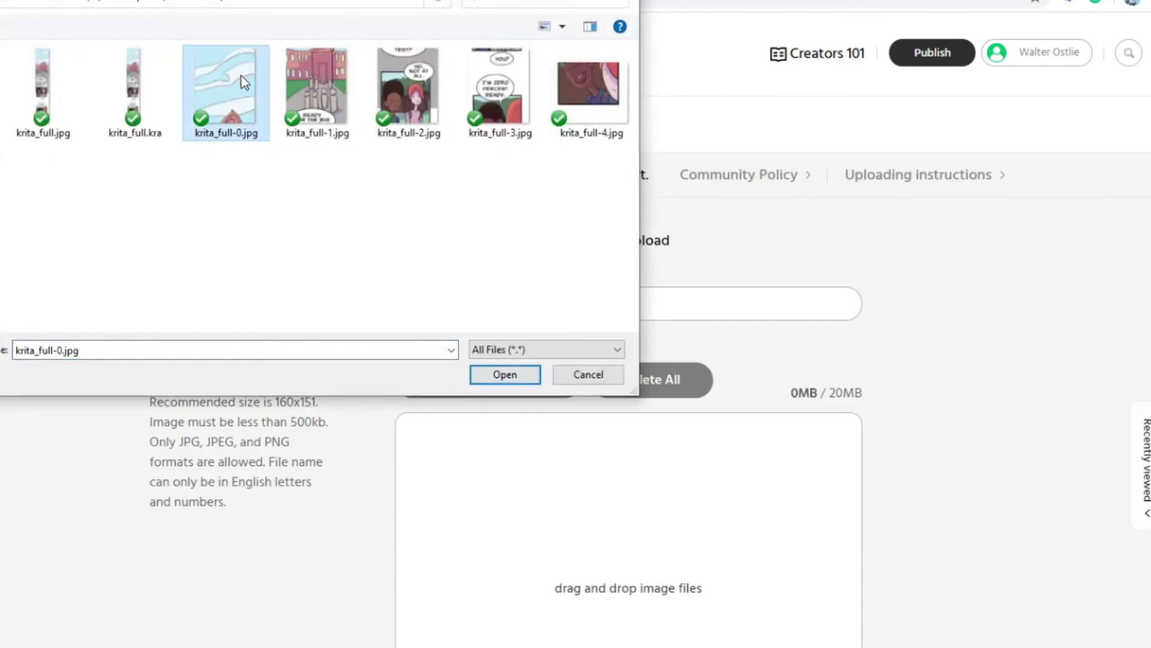
left_click(559, 82, "shift")
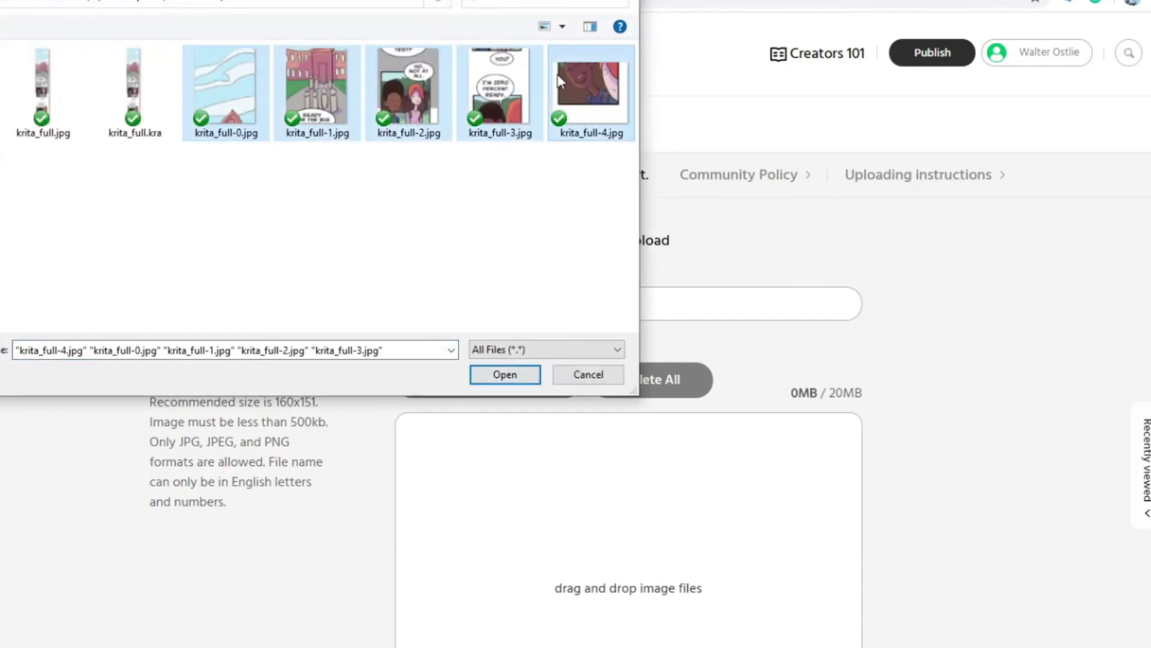
left_click(514, 374)
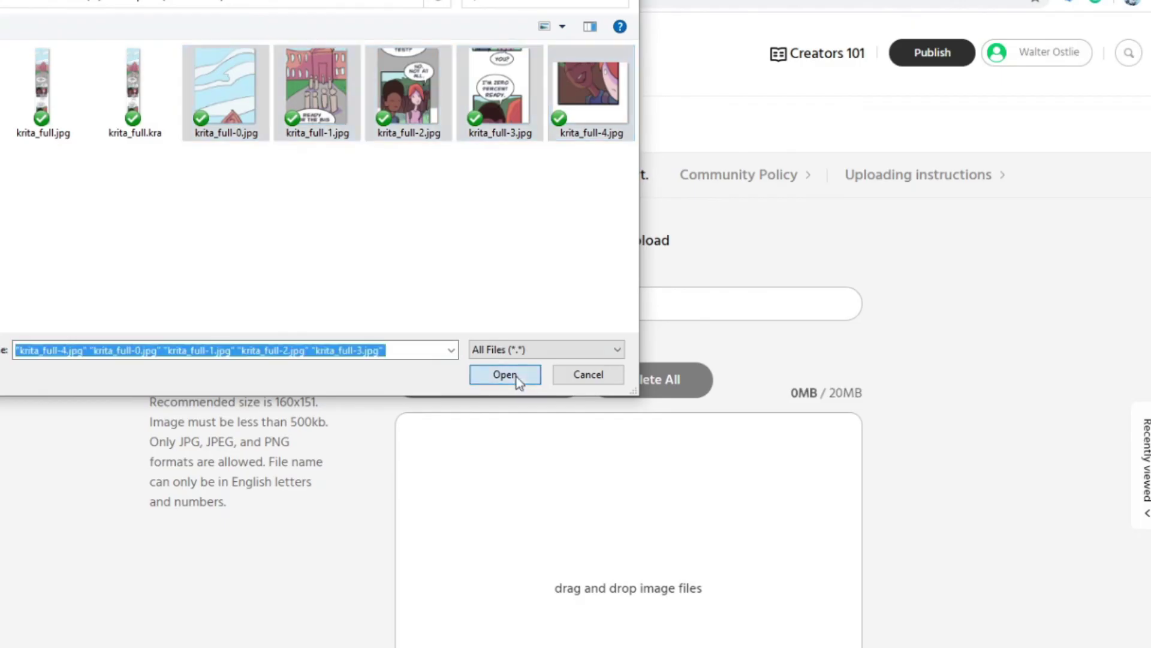
Enter the creator's note "sdfsdfsdfsdf" and publish the episode.
left_click(671, 459)
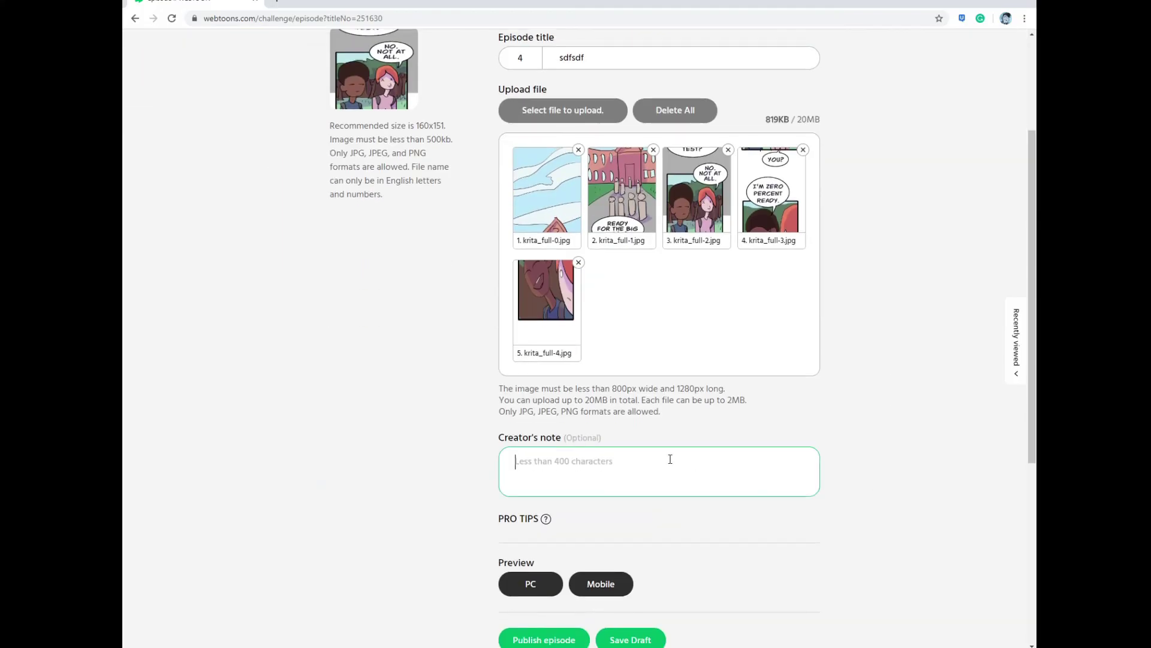
type("sdfsdfsdfsdf")
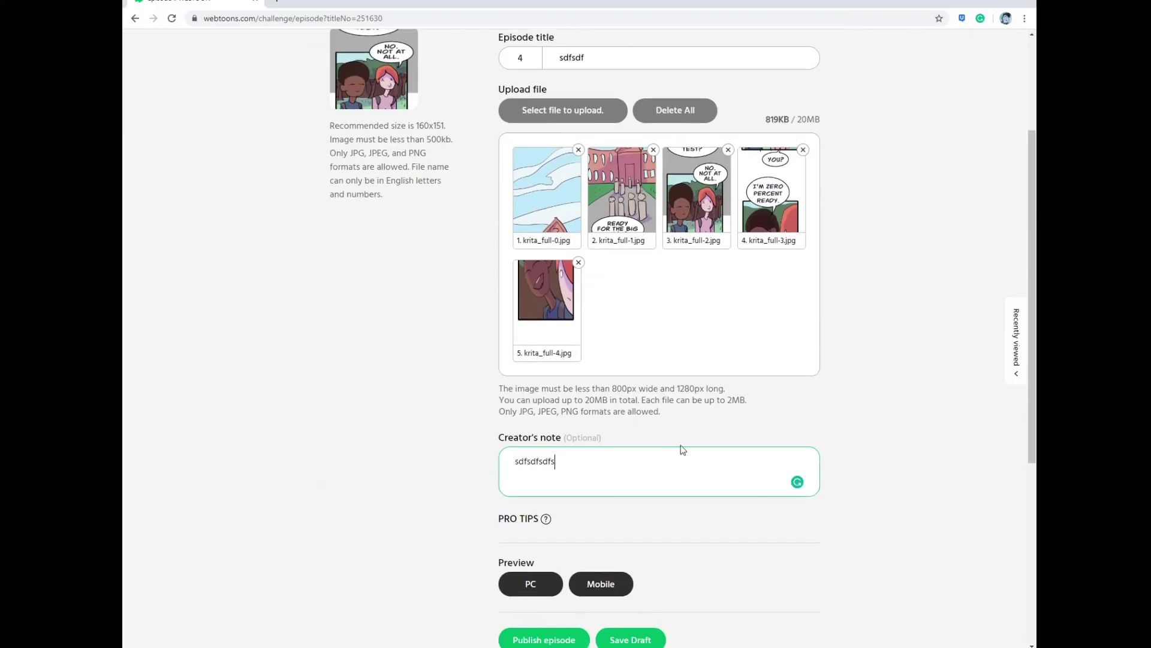
scroll(678, 450, "up", 3)
scroll(494, 329, "down", 4)
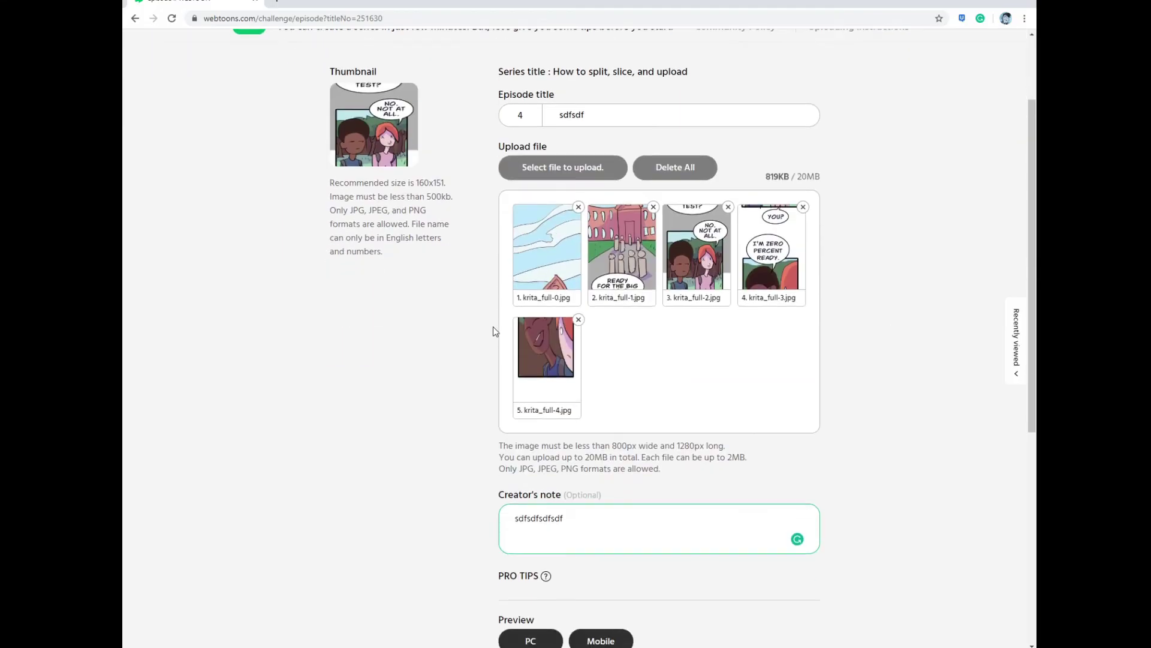
left_click(547, 582)
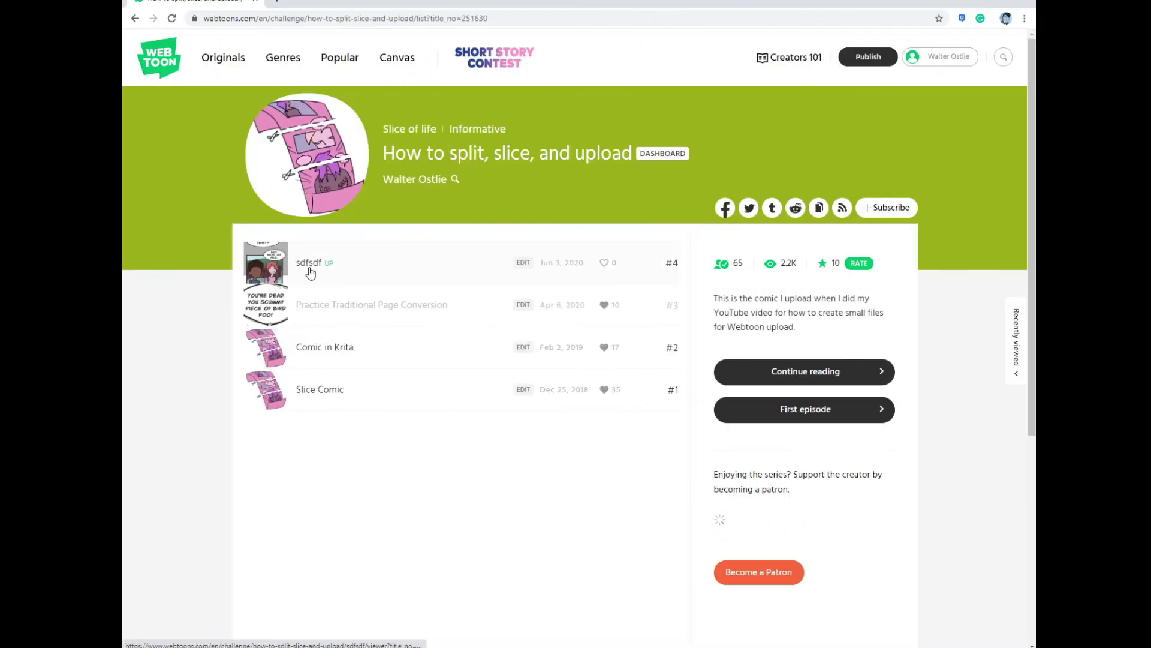
Open the published "sdfsdf" episode and read it from the opening panel to the comments section.
left_click(310, 273)
scroll(663, 275, "down", 3)
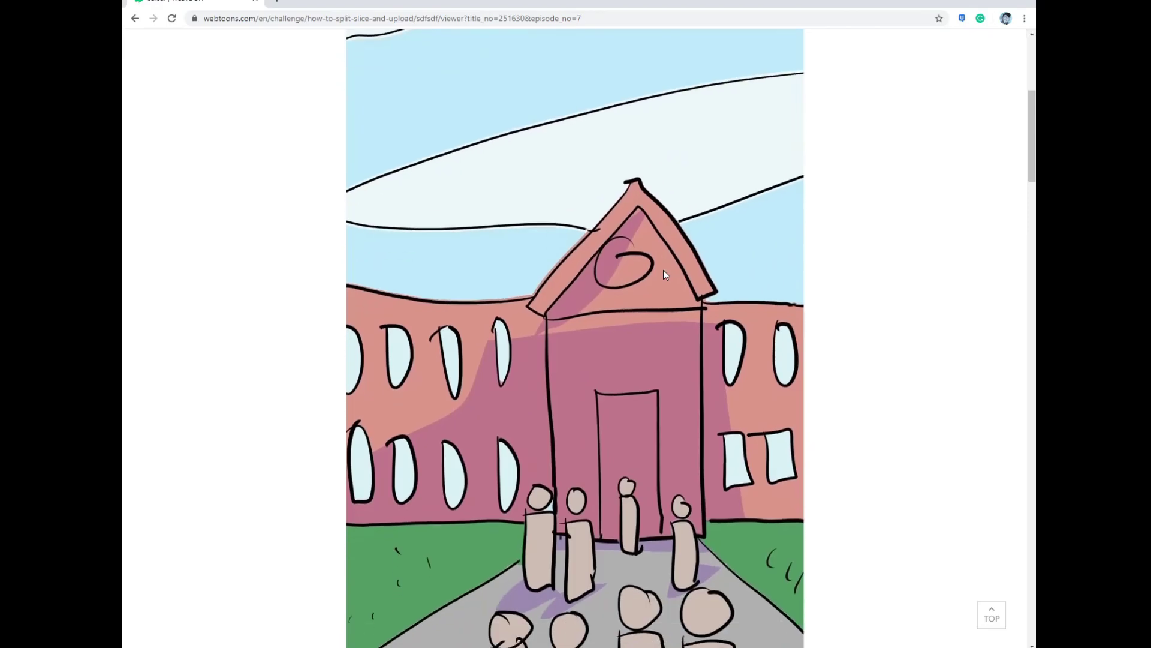
scroll(664, 271, "down", 10)
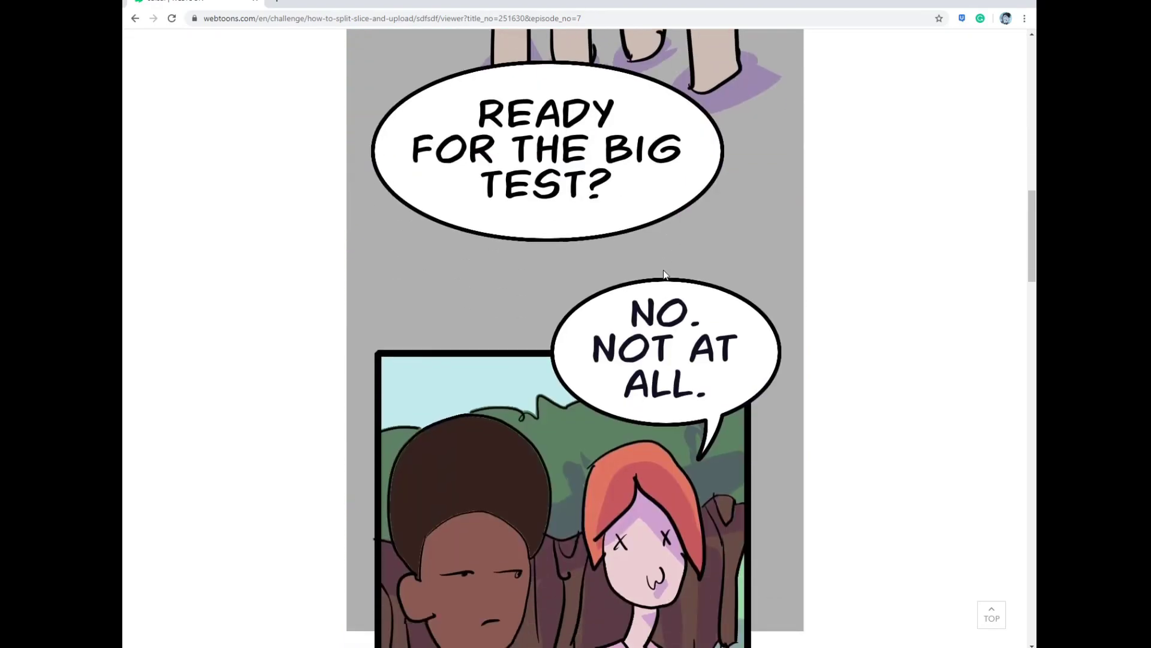
scroll(664, 274, "down", 10)
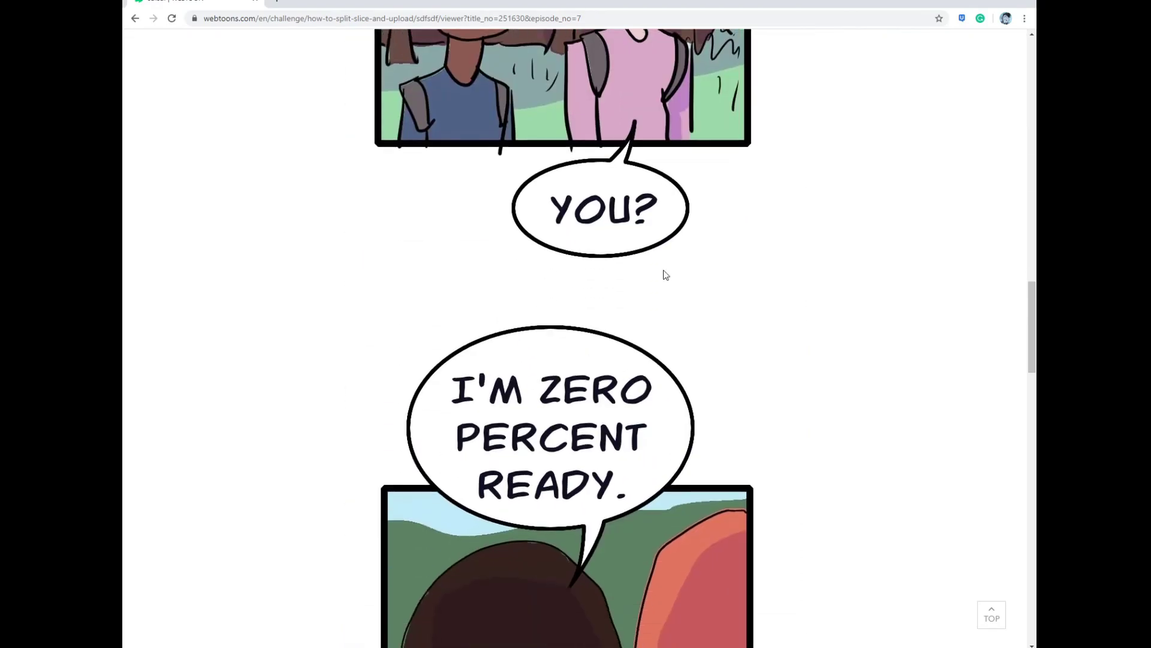
scroll(664, 275, "down", 10)
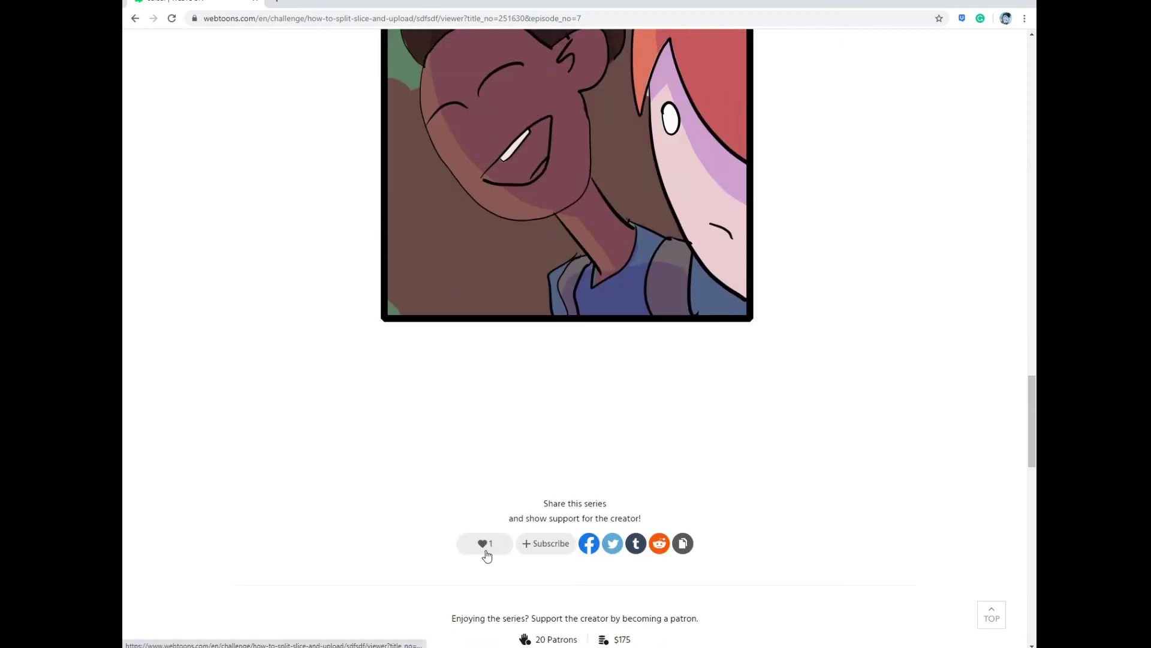
scroll(487, 554, "down", 8)
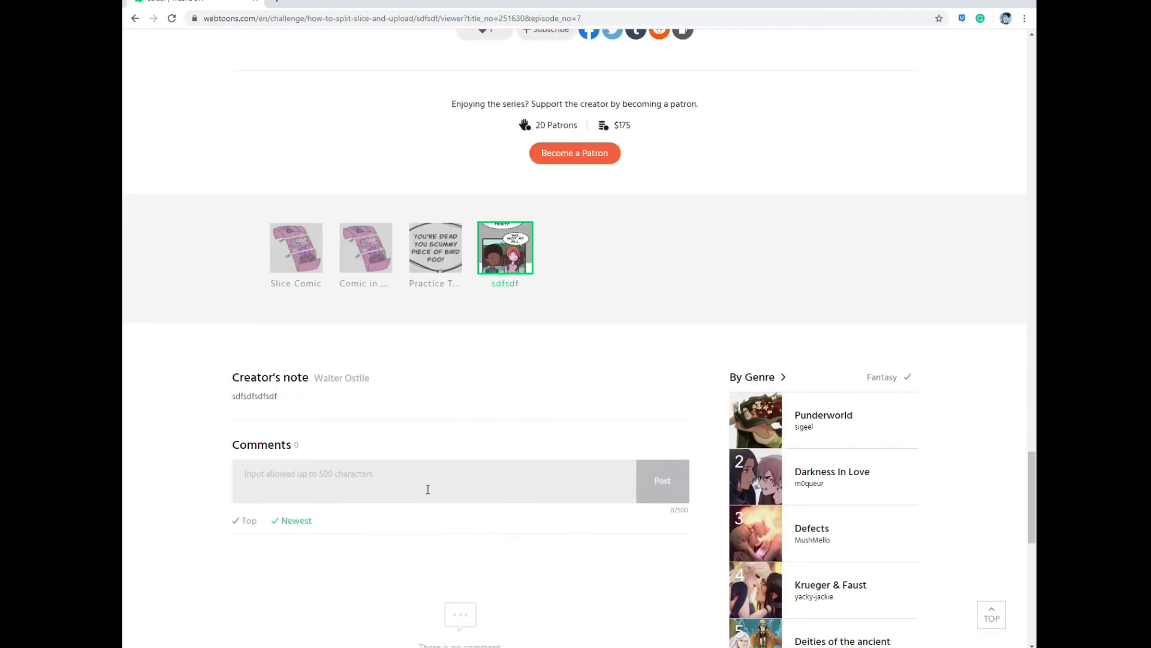
Write a comment on the episode thanking people for reading, saying it is for YouTube and giving the creator's channel address.
left_click(427, 488)
type("Thanks for ")
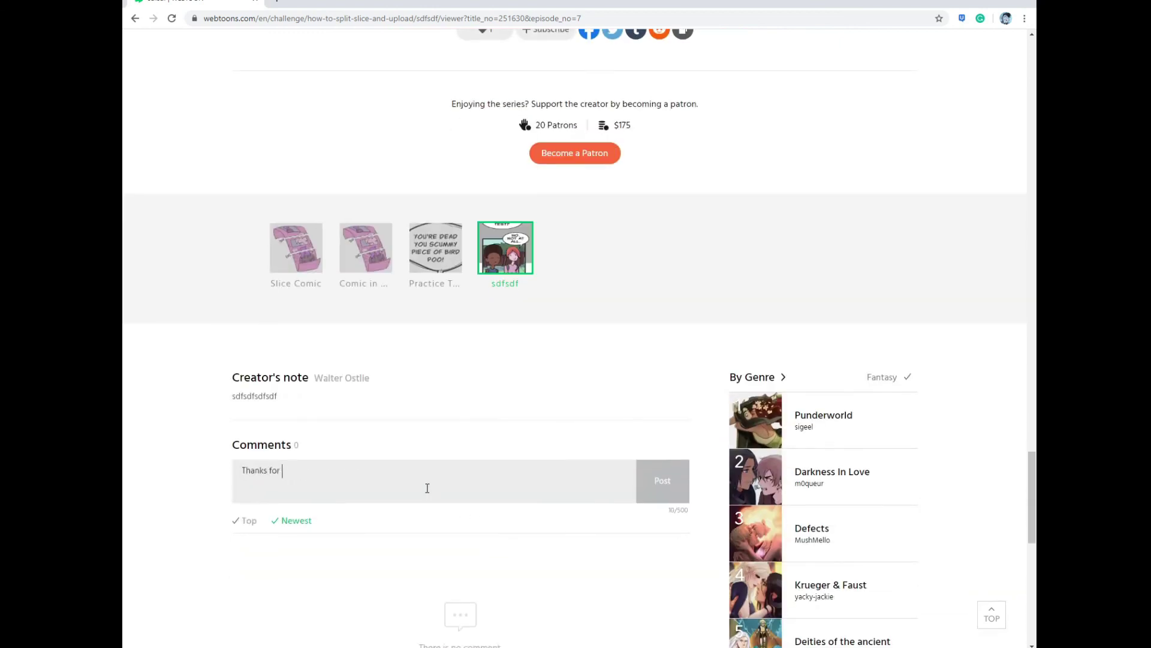
type("reading, this is for my Youtube, Check it out youtube.com/walterostlie")
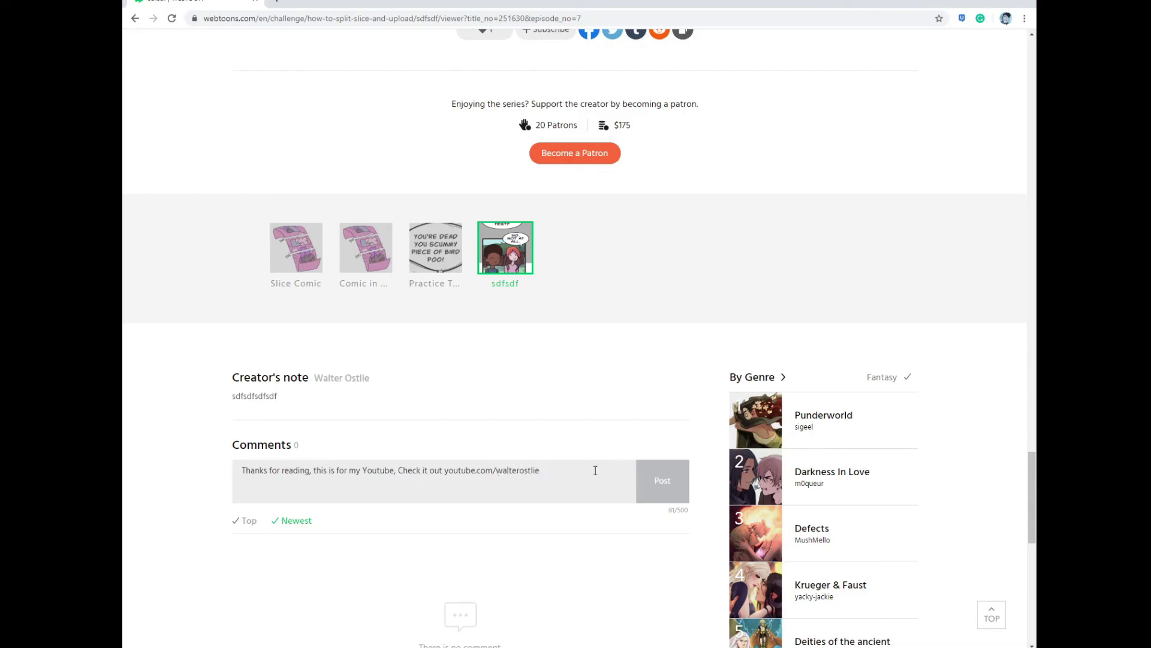
scroll(664, 270, "up", 10)
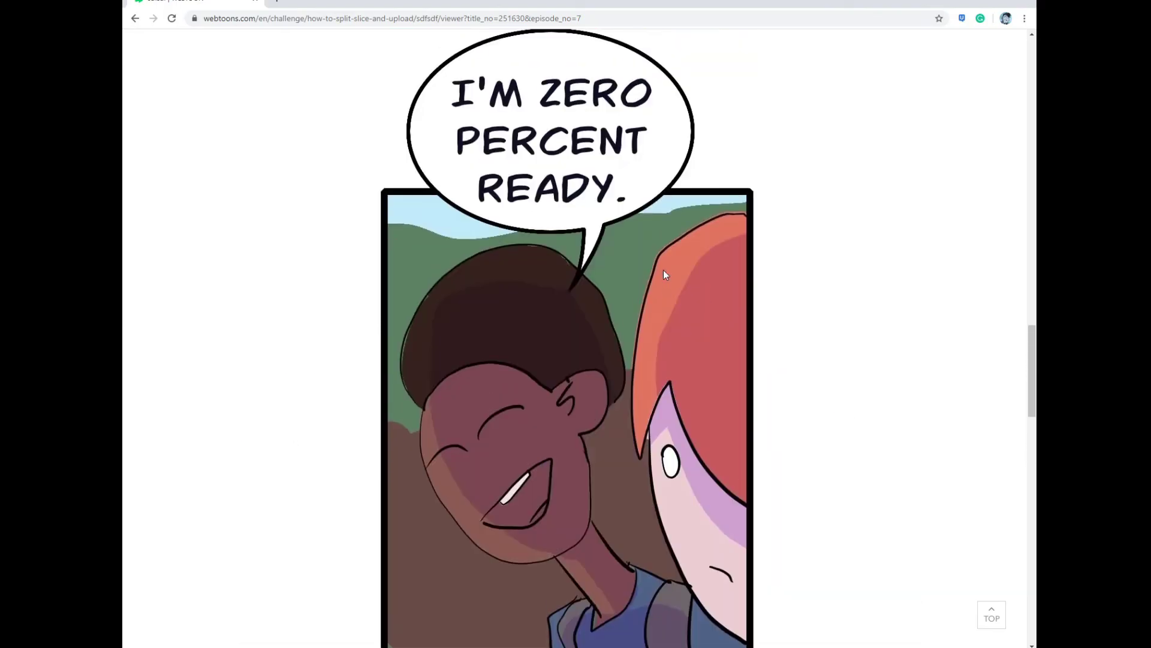
scroll(663, 272, "up", 9)
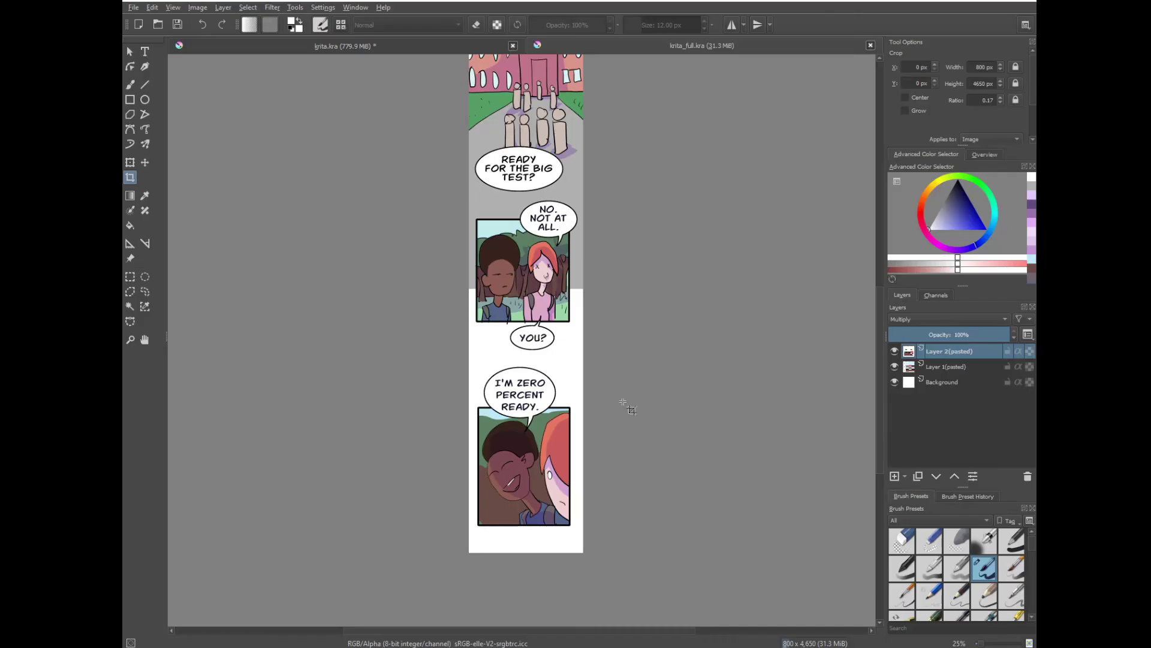
Switch to krita.kra in Krita and refill the boy's hair on the flats layer with its own sampled dark brown.
left_click(311, 46)
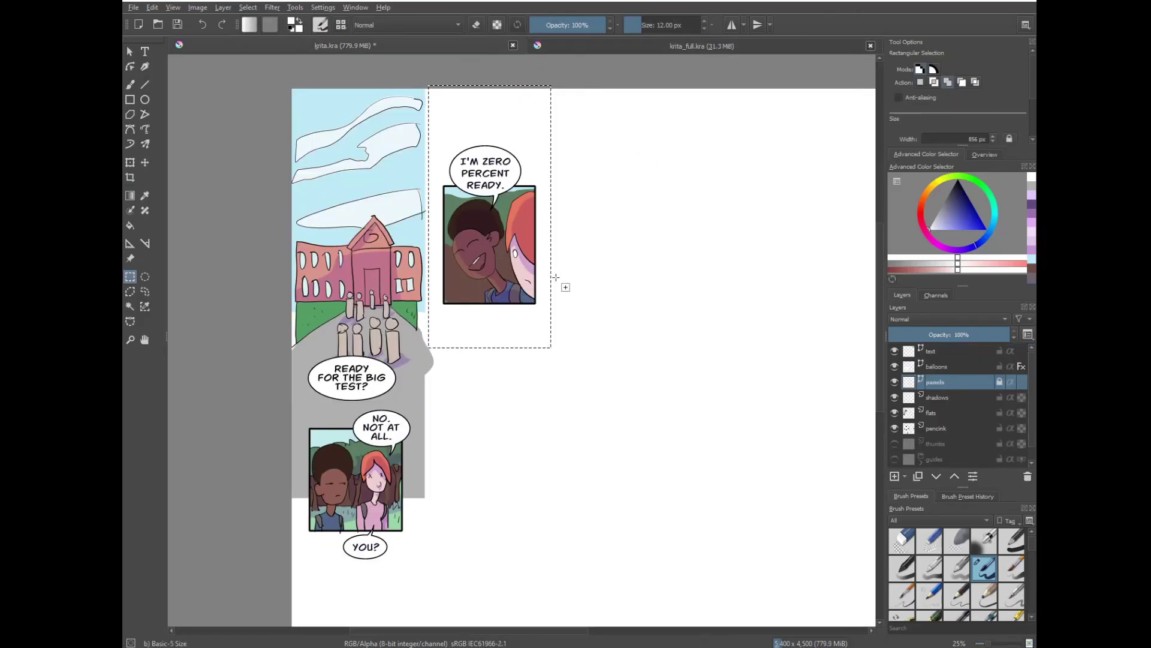
scroll(558, 277, "up", 1)
scroll(548, 268, "up", 2)
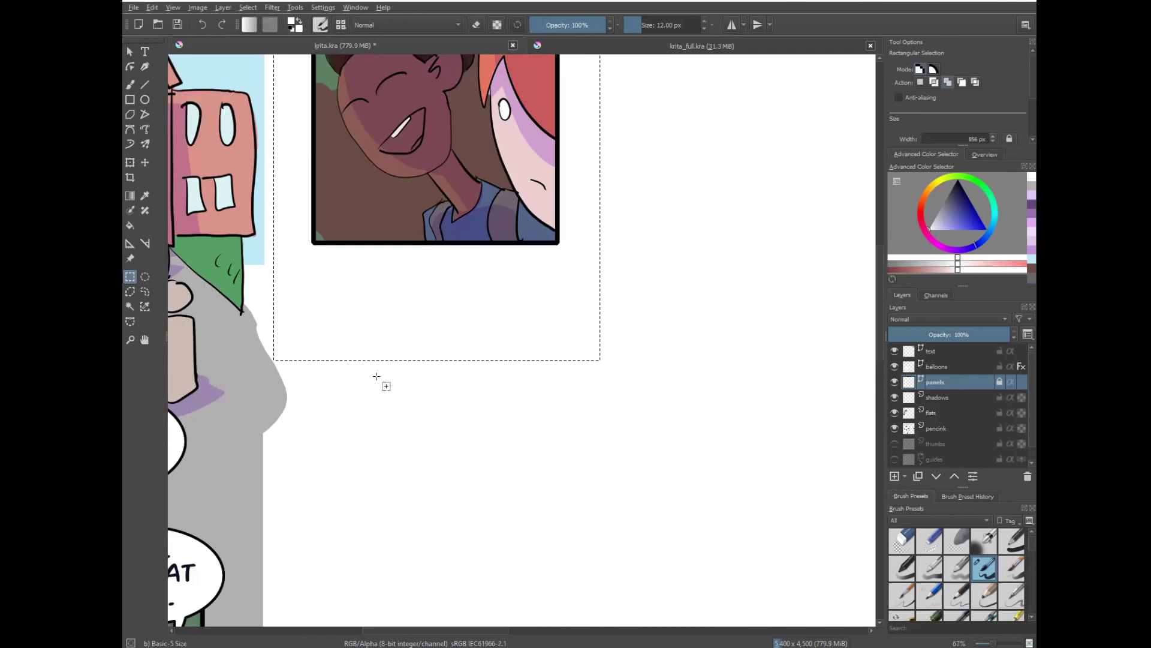
left_click_drag(368, 376, 738, 270)
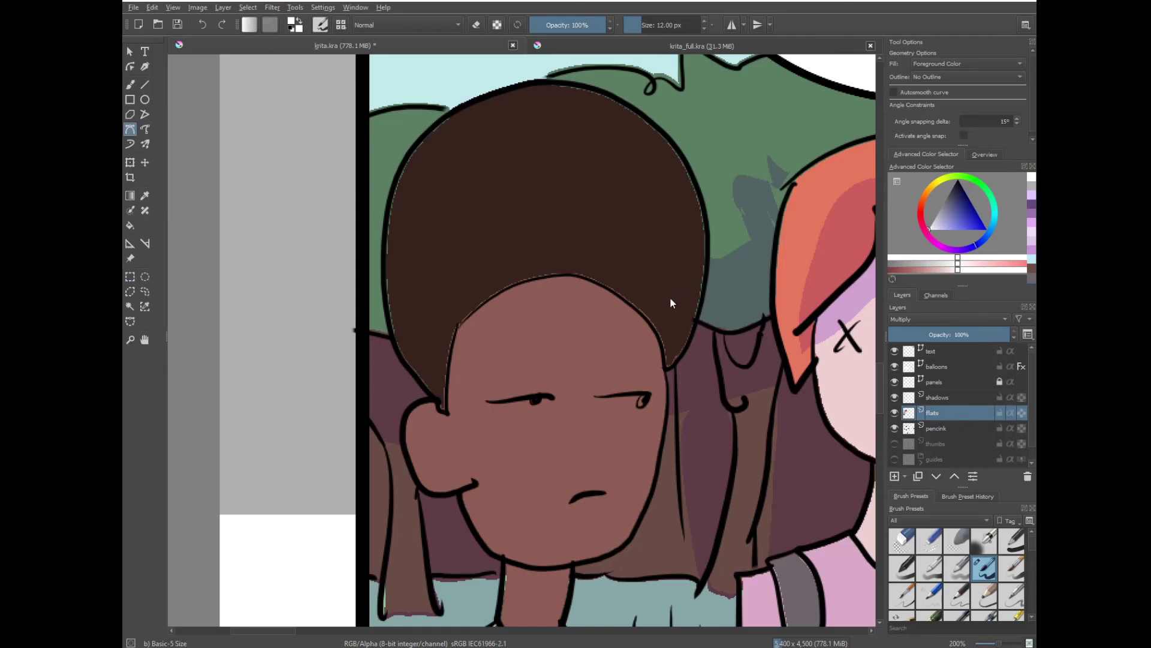
key("f")
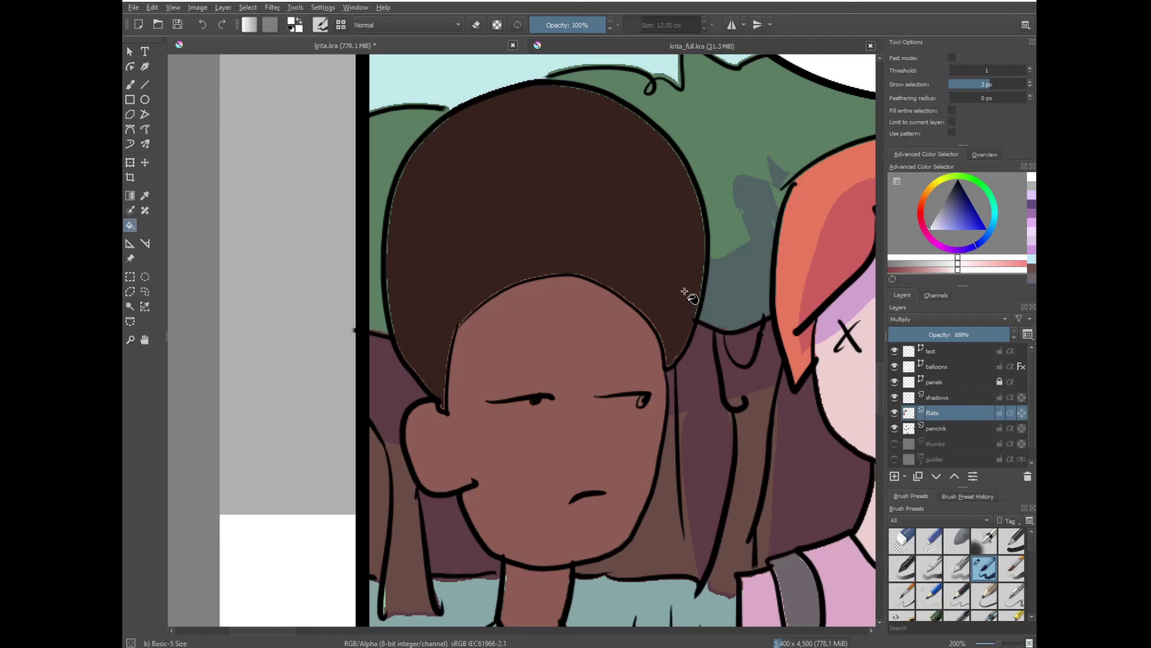
left_click(685, 292, "ctrl")
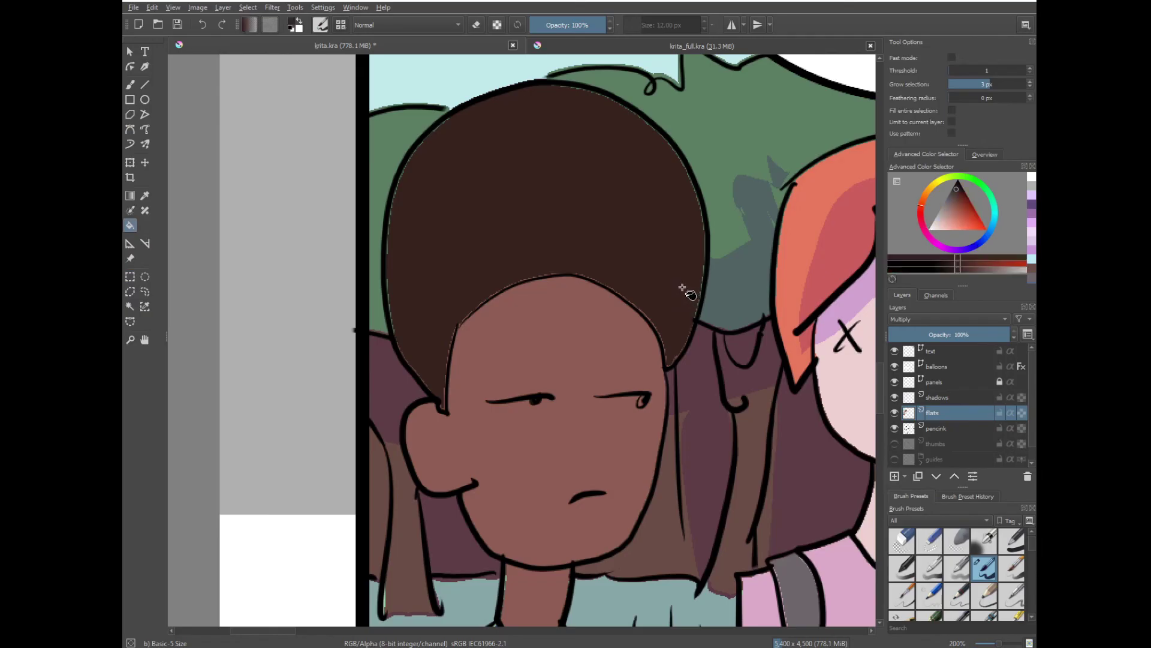
left_click(679, 289)
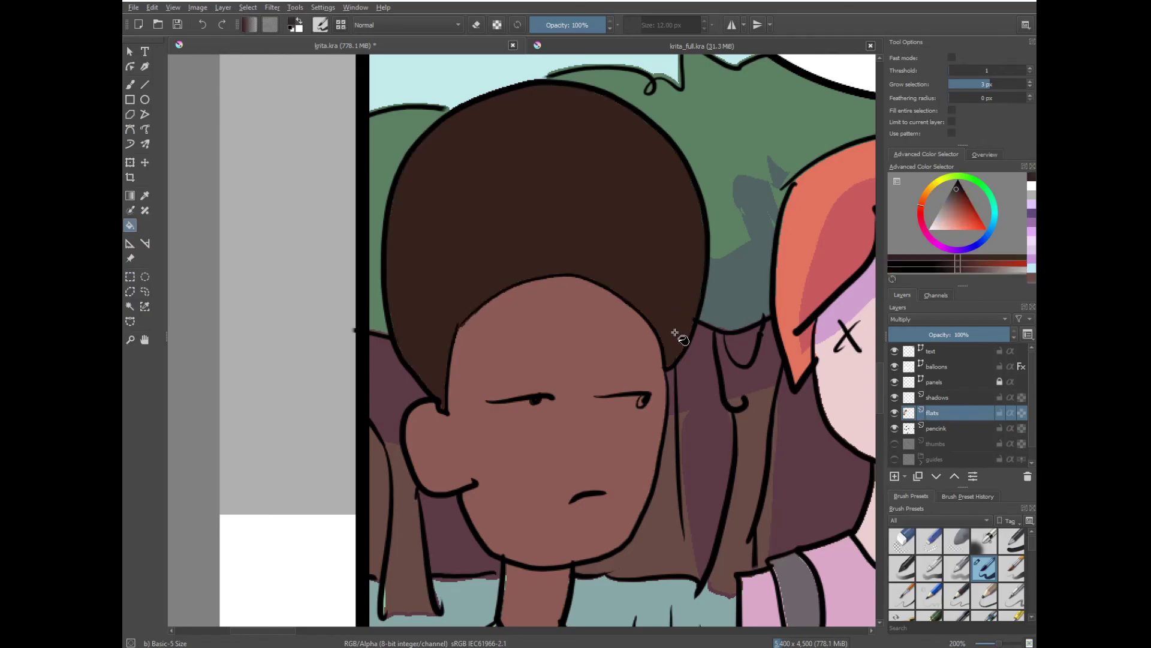
Sample the girl's orange hair colour and fill her hair on the flats layer with the selection grown by 26 px.
left_click_drag(752, 368, 596, 406)
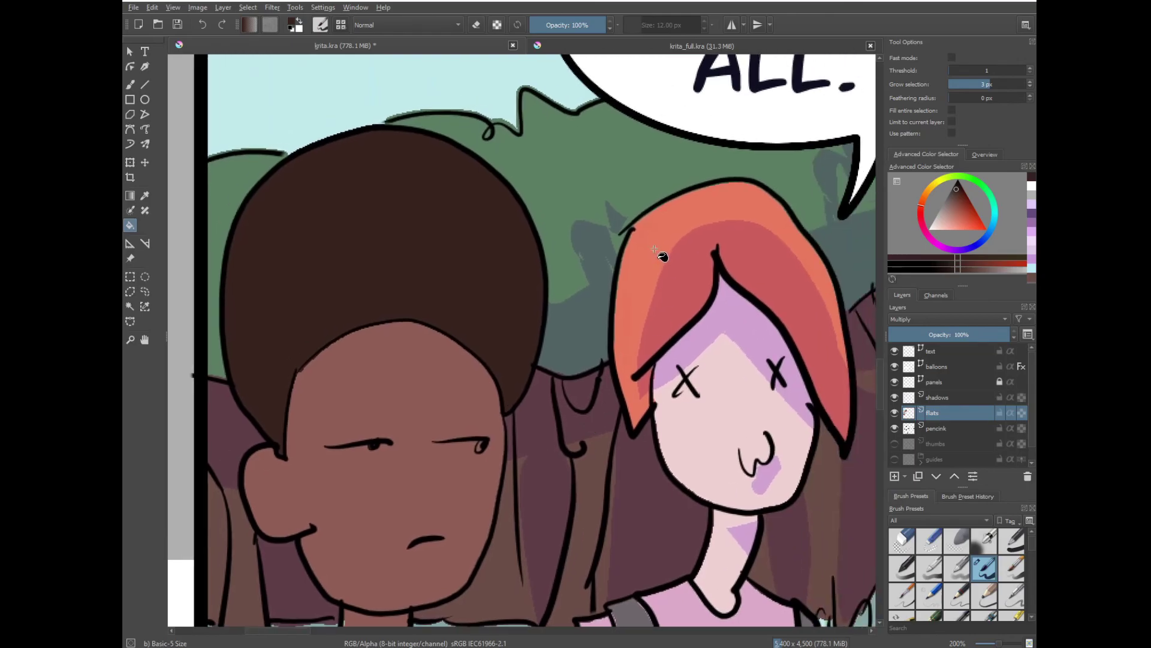
left_click(657, 241, "ctrl")
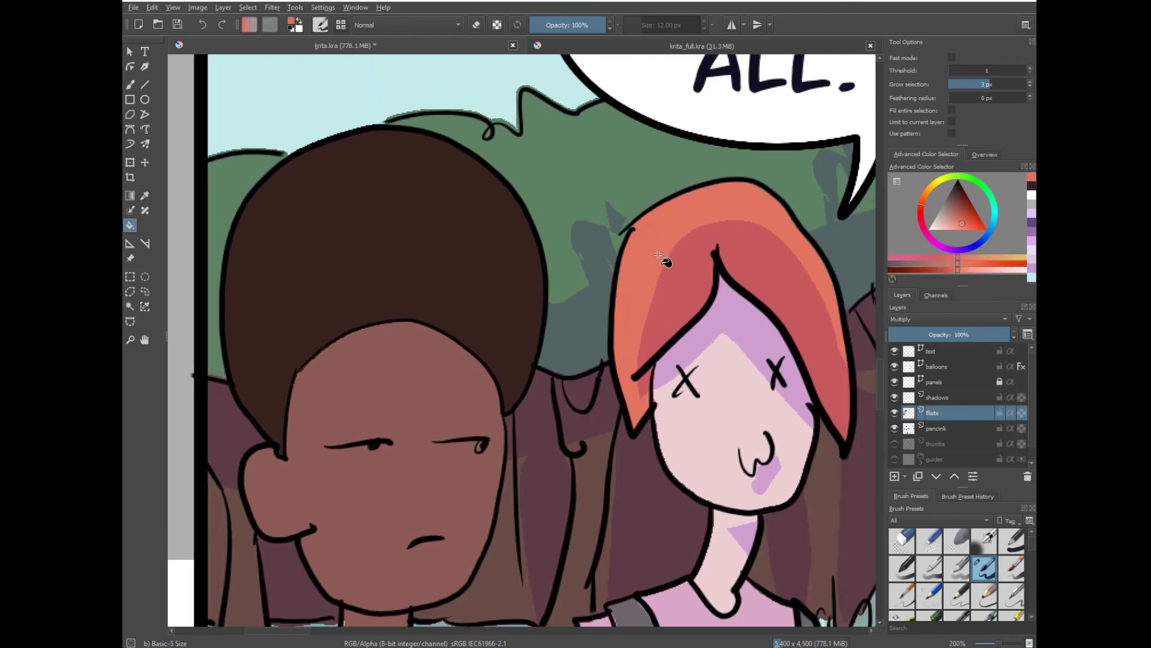
left_click_drag(1001, 86, 1014, 86)
left_click(670, 314)
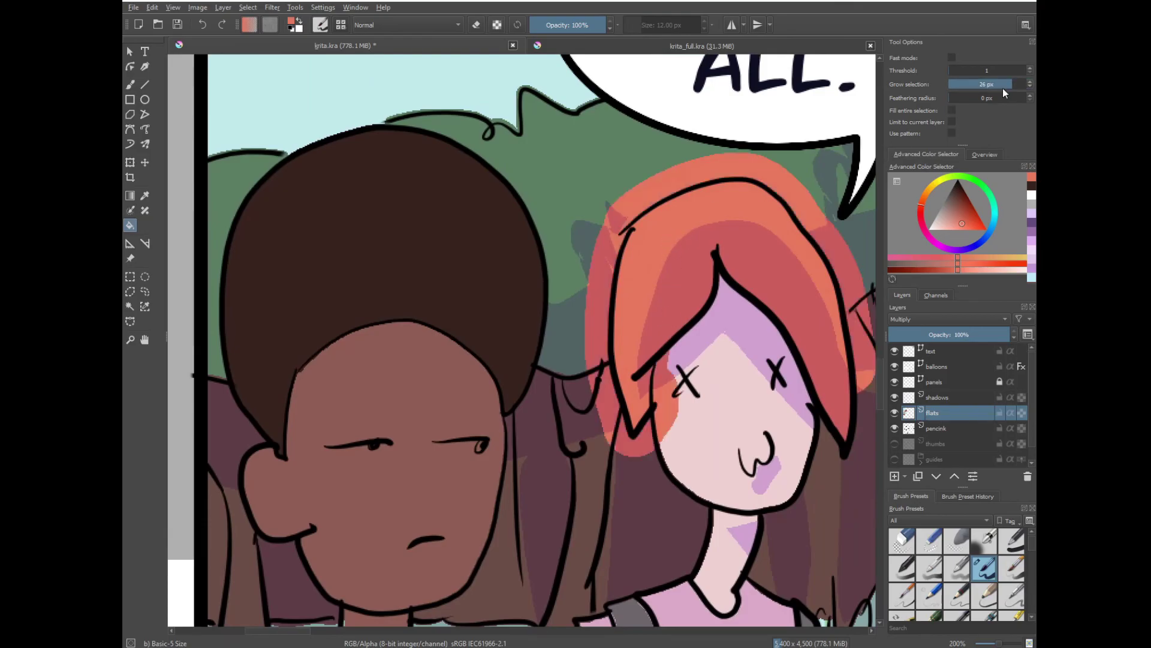
key("4")
key("minus")
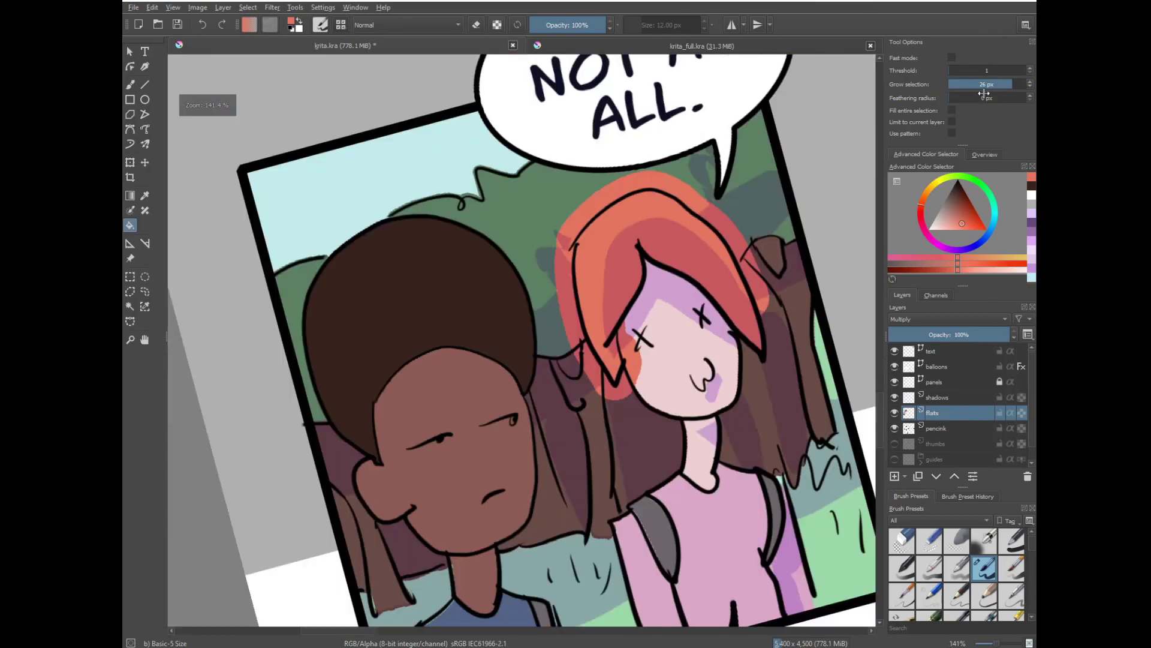
left_click(987, 86)
key("minus")
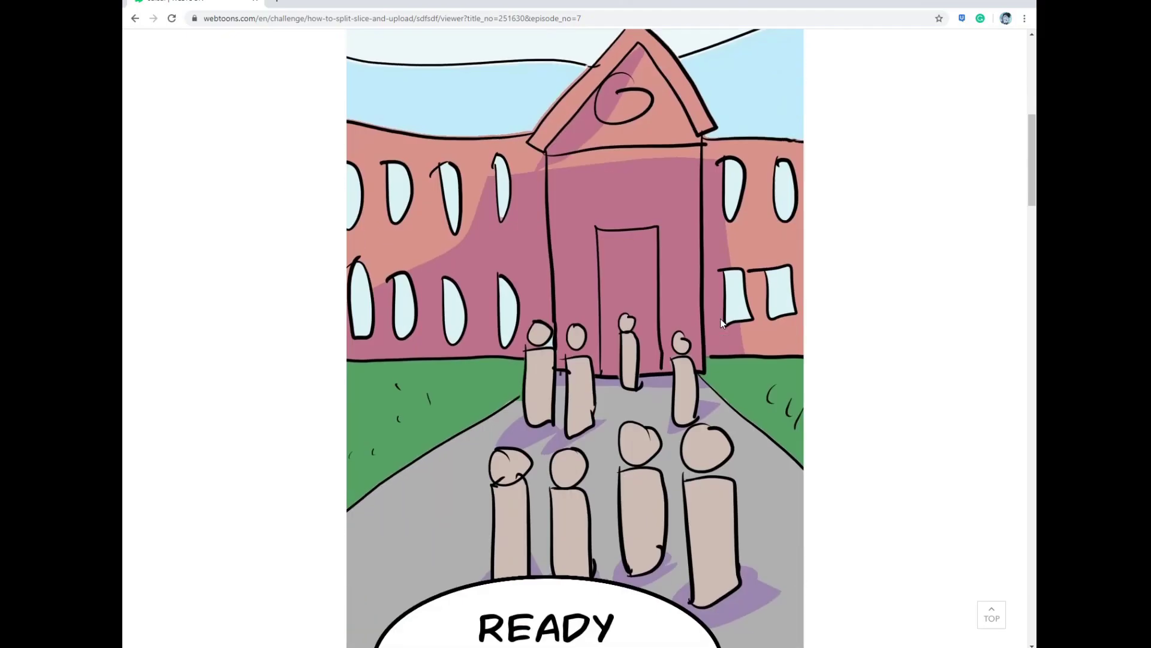
Return to the published episode in the browser and review it from the school panel to the "I'M ZERO PERCENT READY." panel.
scroll(721, 321, "down", 6)
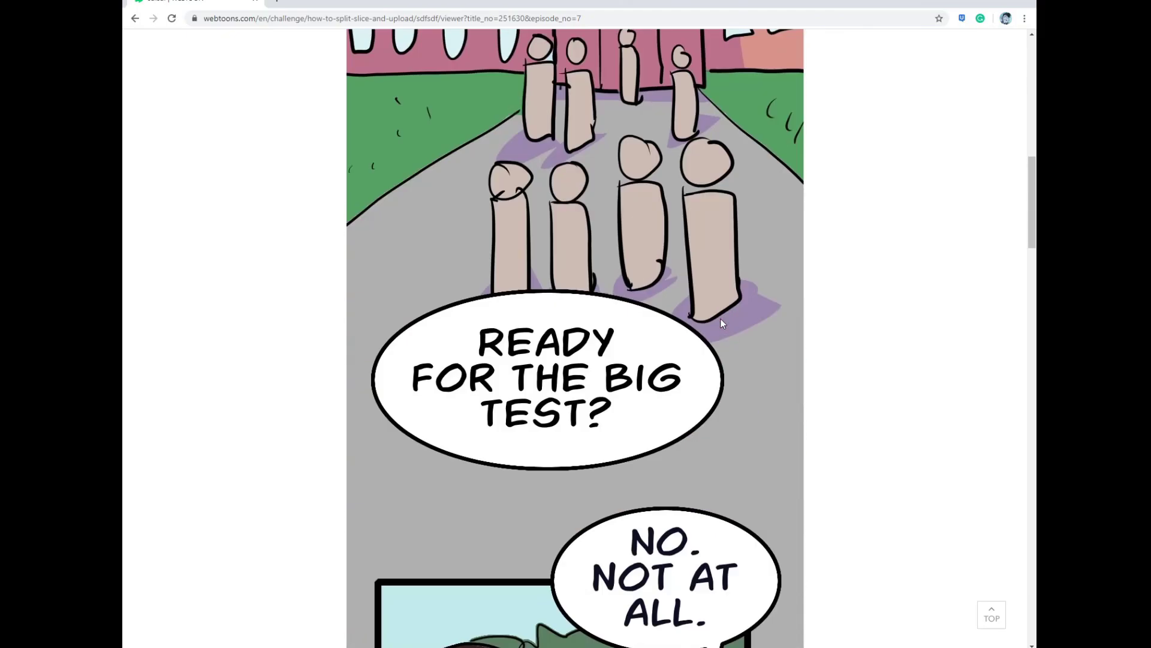
scroll(721, 323, "down", 12)
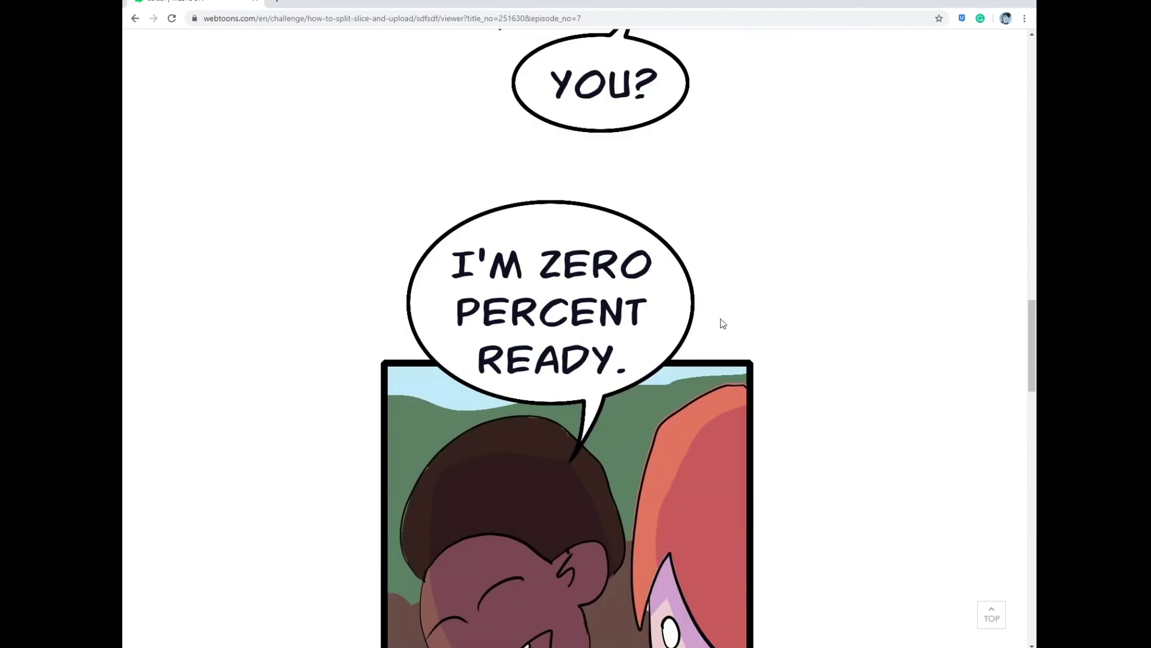